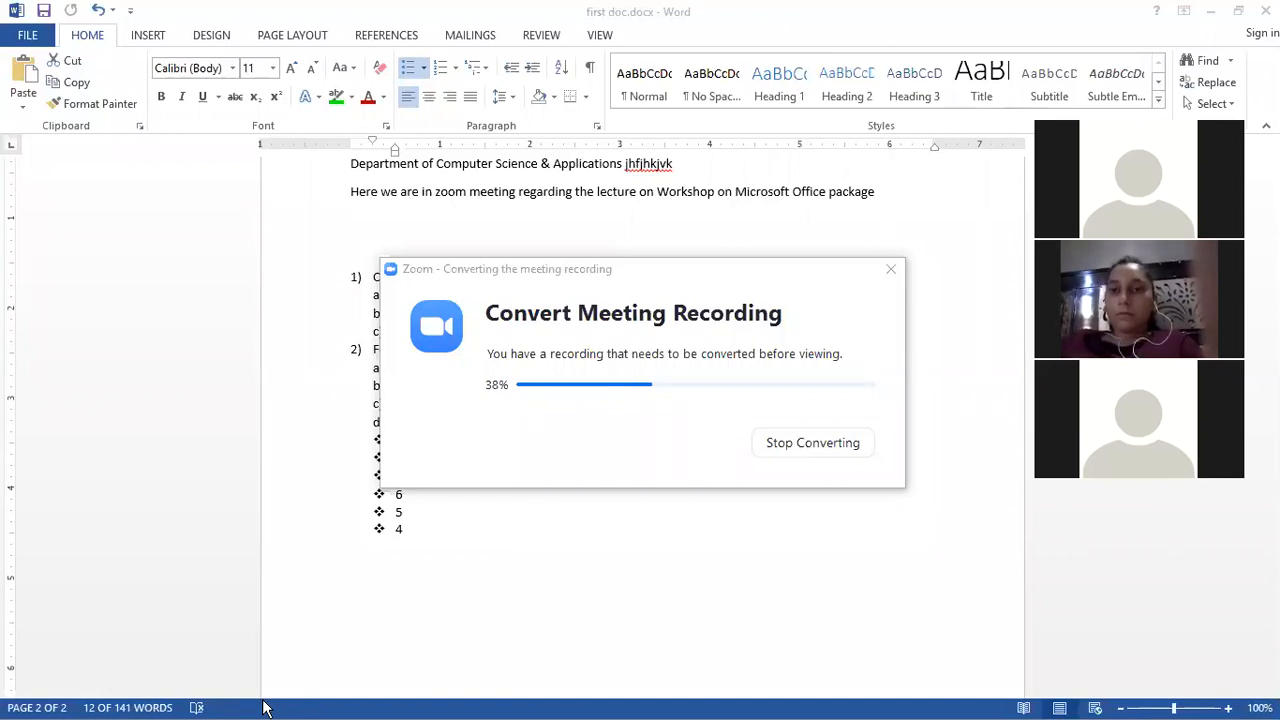
Step: Launch WO Mic Client and try connecting it over USB, dismissing the connection error
key(super)
mouse_move(305, 703)
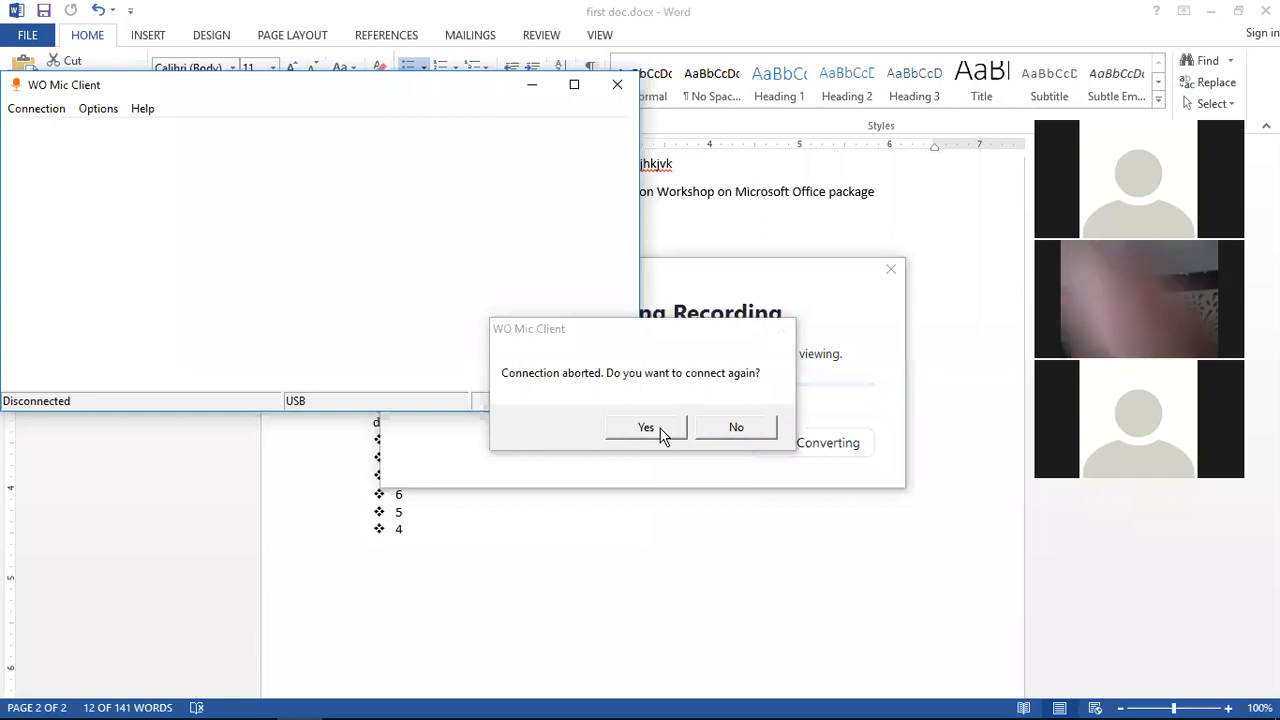
click(662, 435)
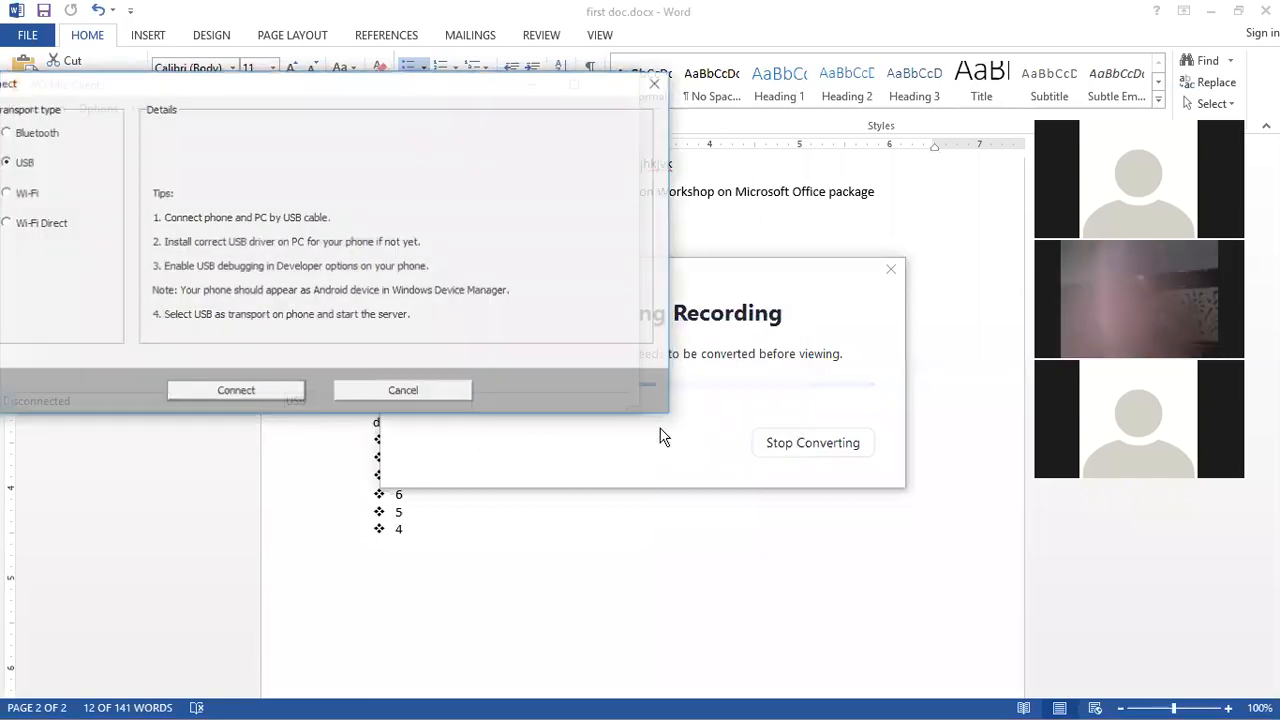
click(287, 390)
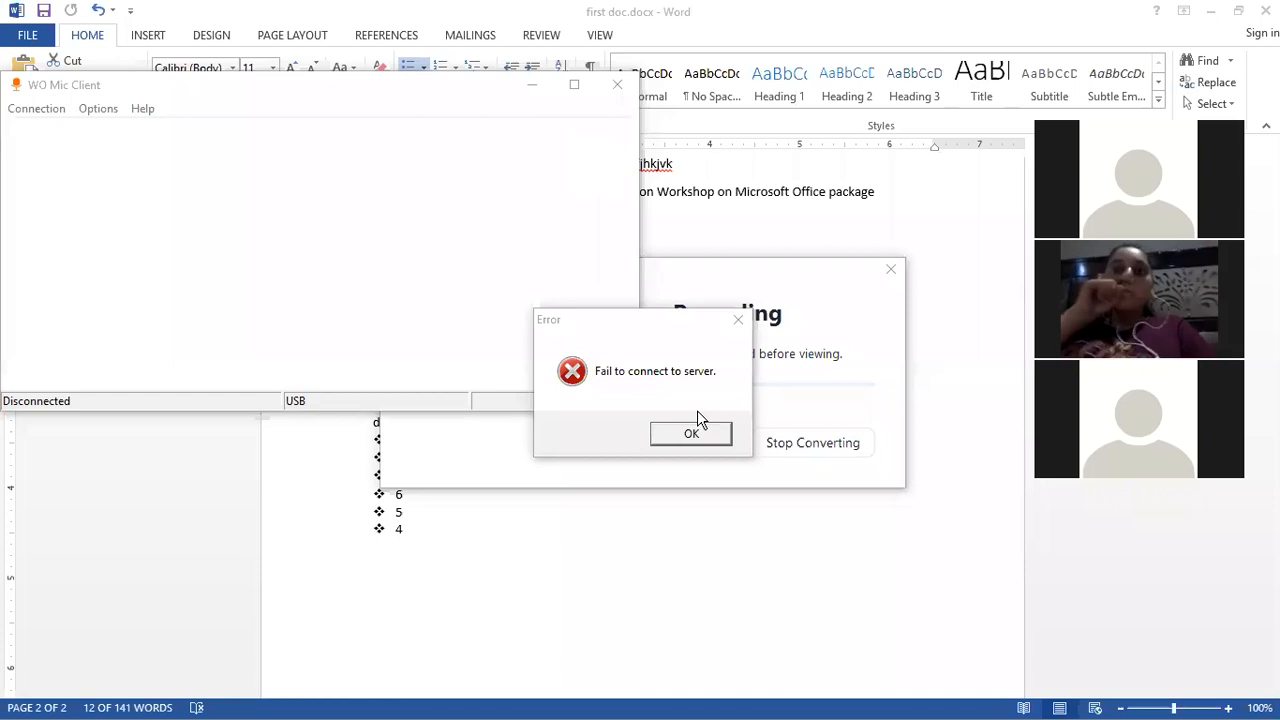
click(694, 433)
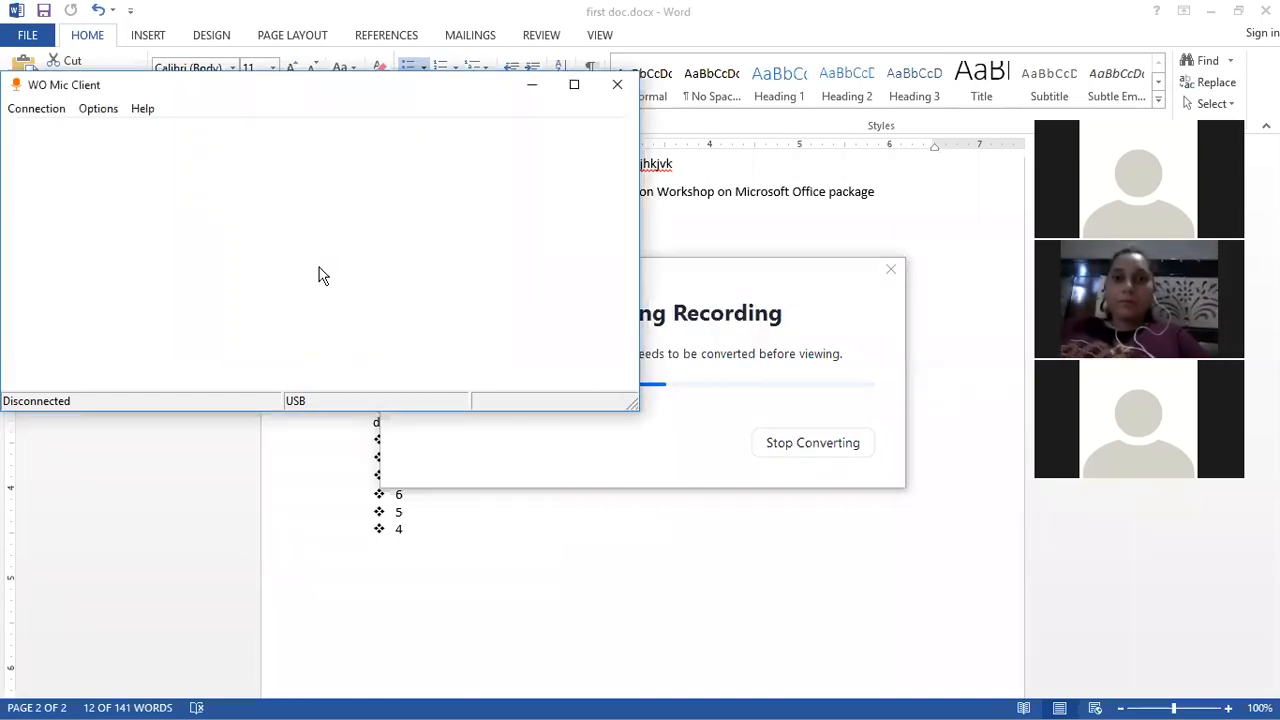
Step: Try connecting WO Mic over USB again and dismiss the error
click(40, 108)
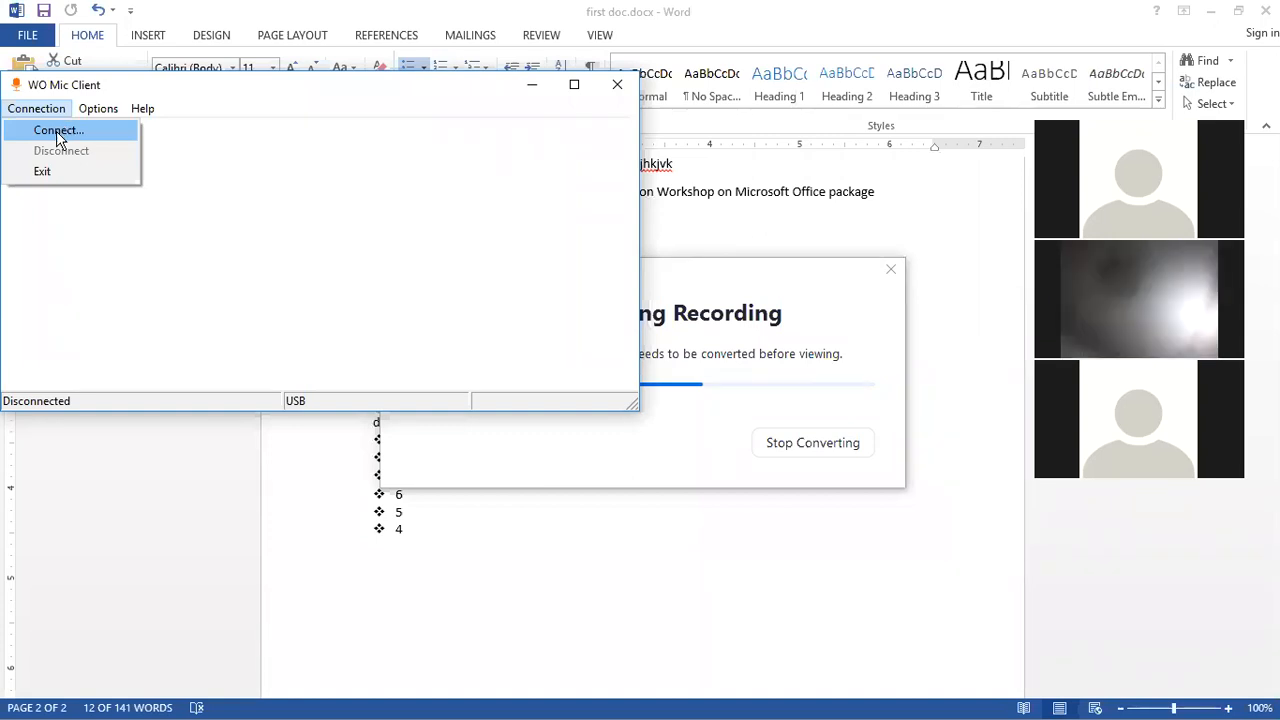
click(60, 130)
click(236, 391)
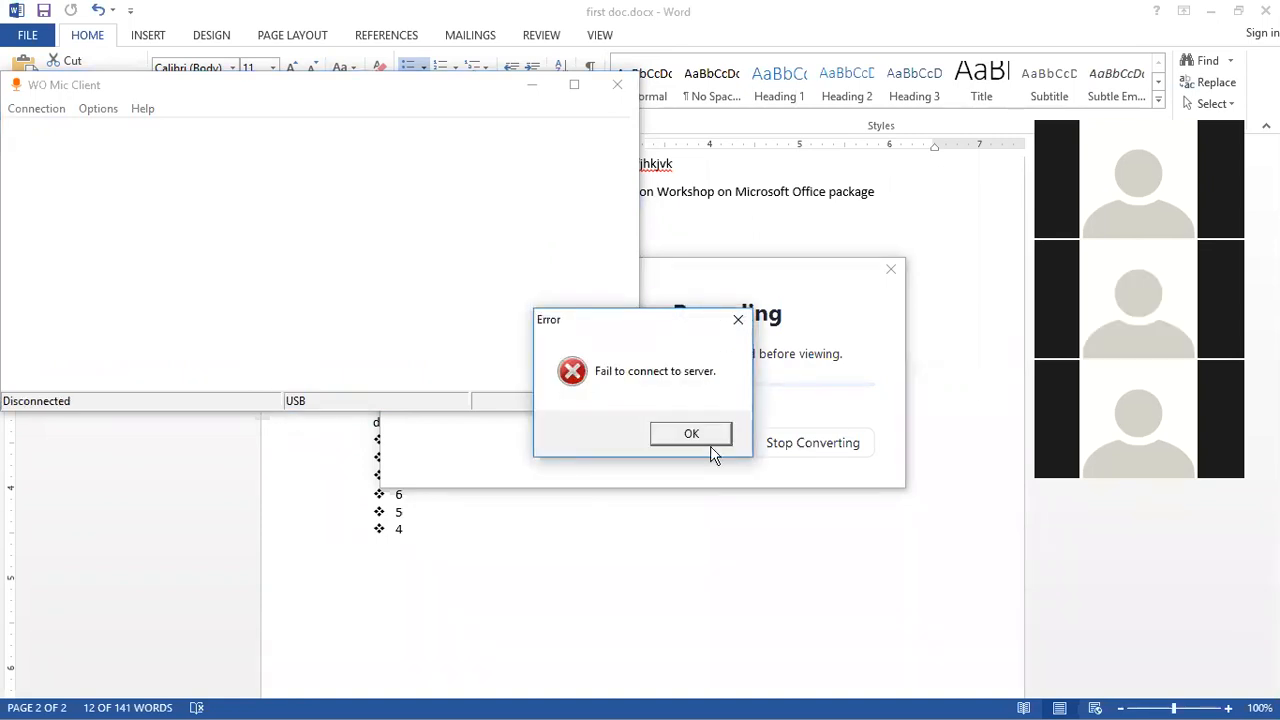
click(706, 441)
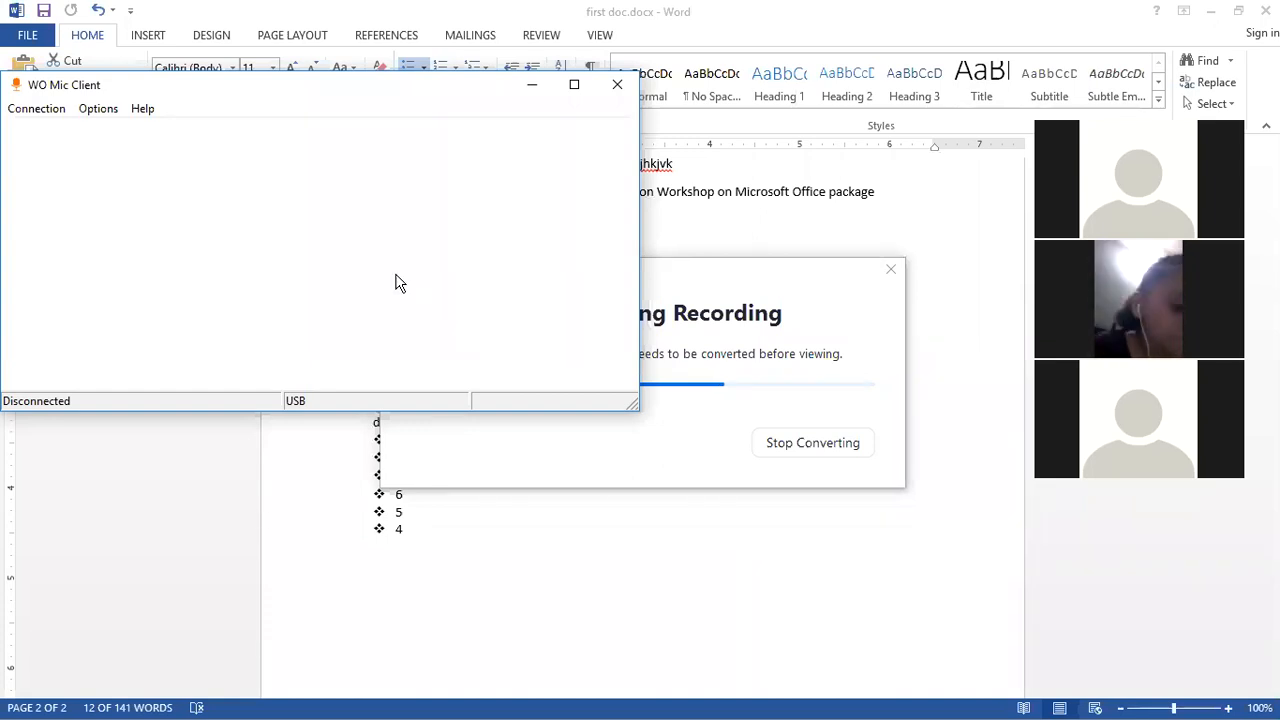
Step: Connect WO Mic over USB and close the client window
click(44, 112)
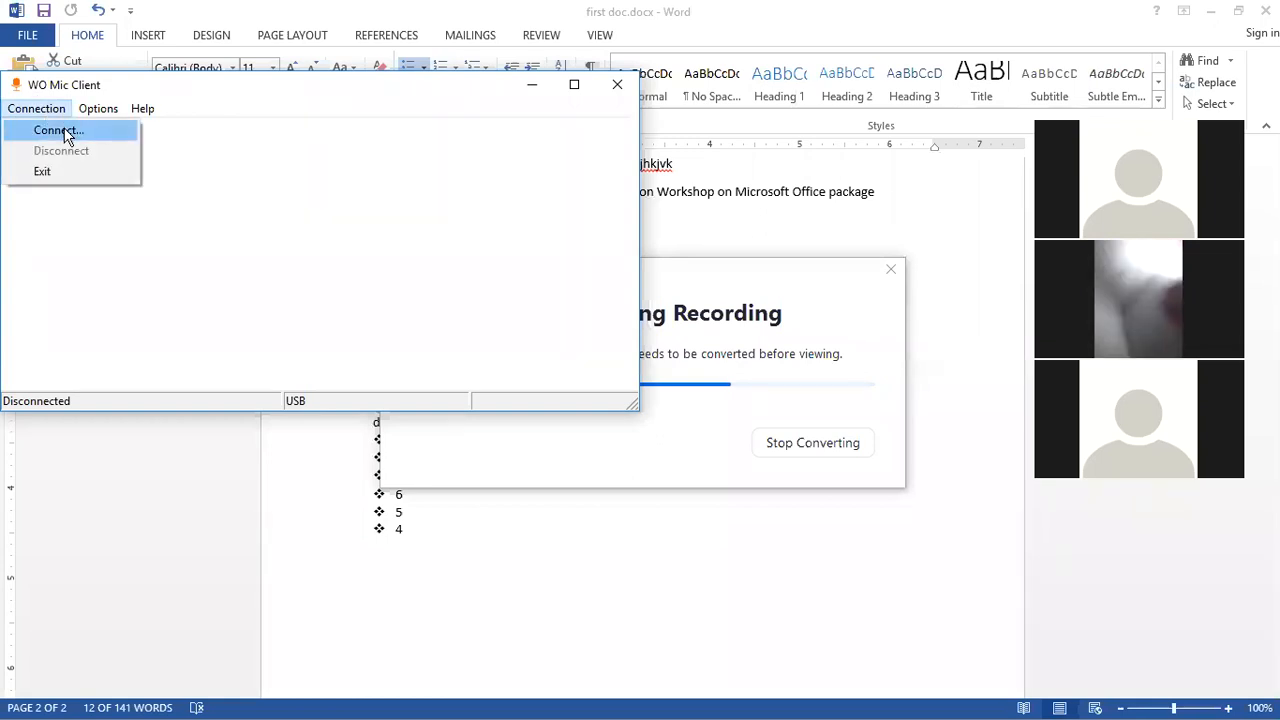
click(40, 130)
click(298, 392)
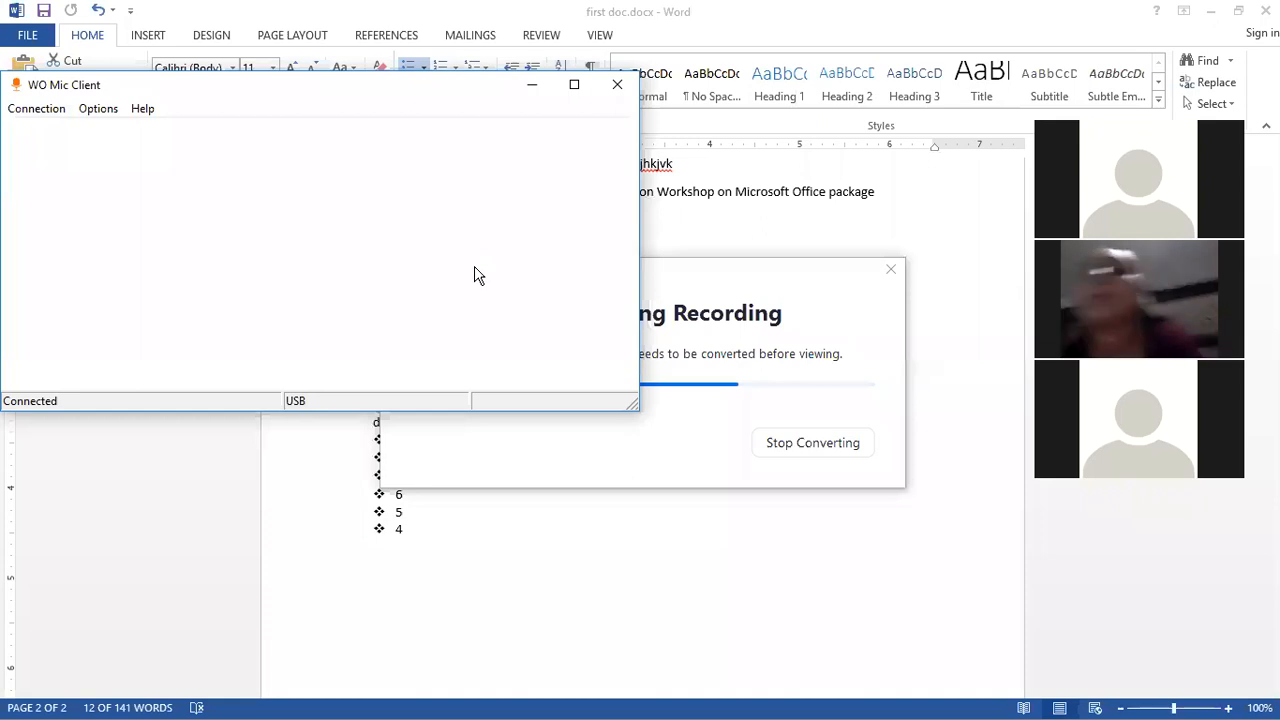
click(617, 86)
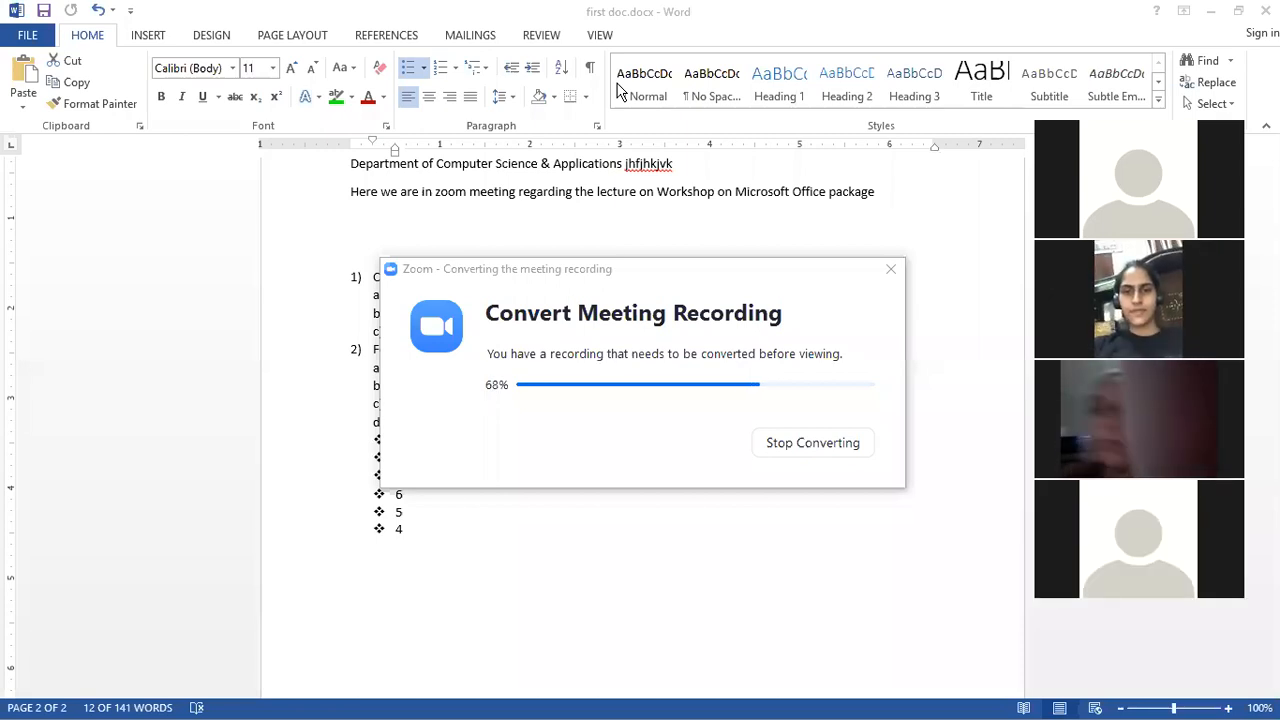
Step: Move the Zoom recording-conversion dialog aside and close it
click(868, 405)
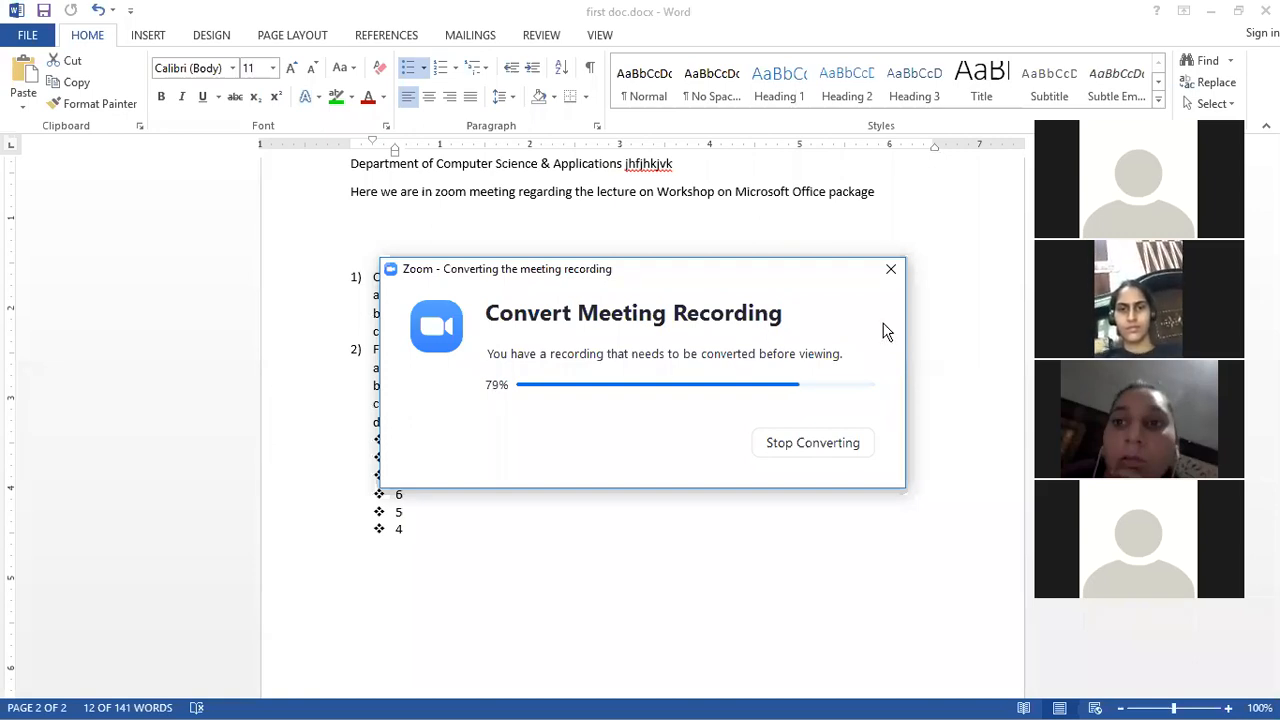
click(818, 278)
drag(816, 271, 769, 354)
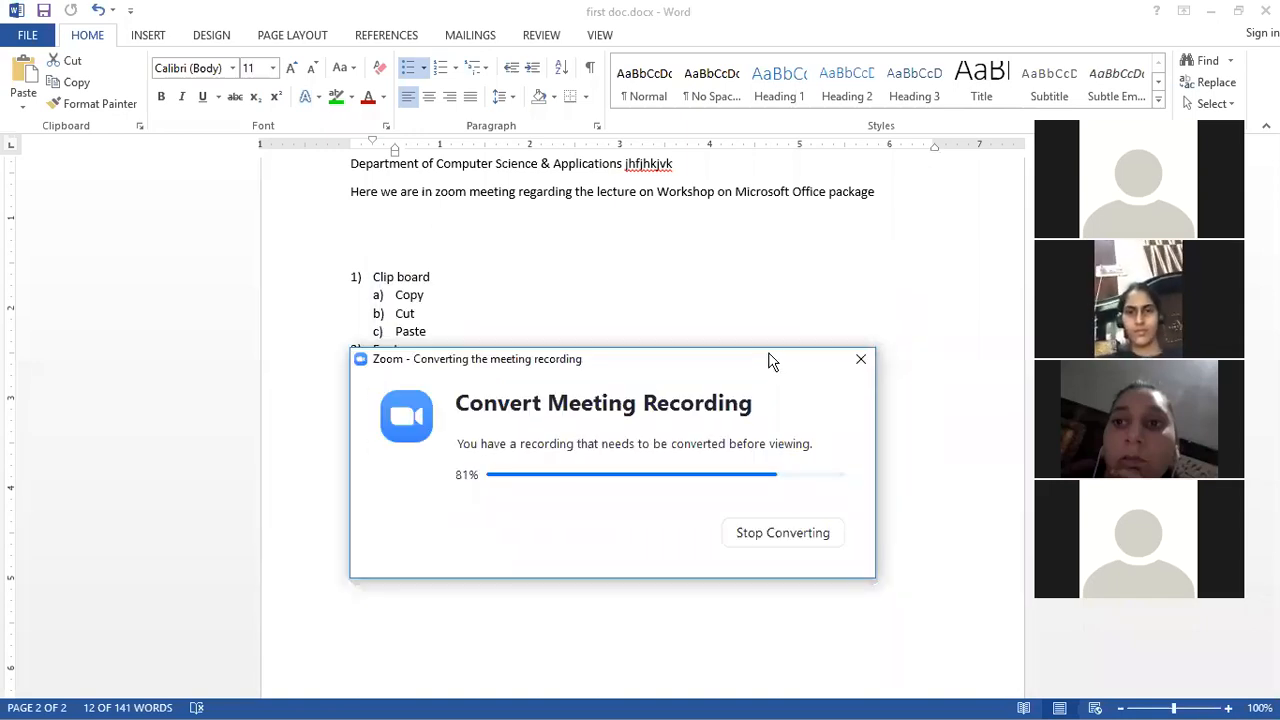
click(860, 359)
click(813, 535)
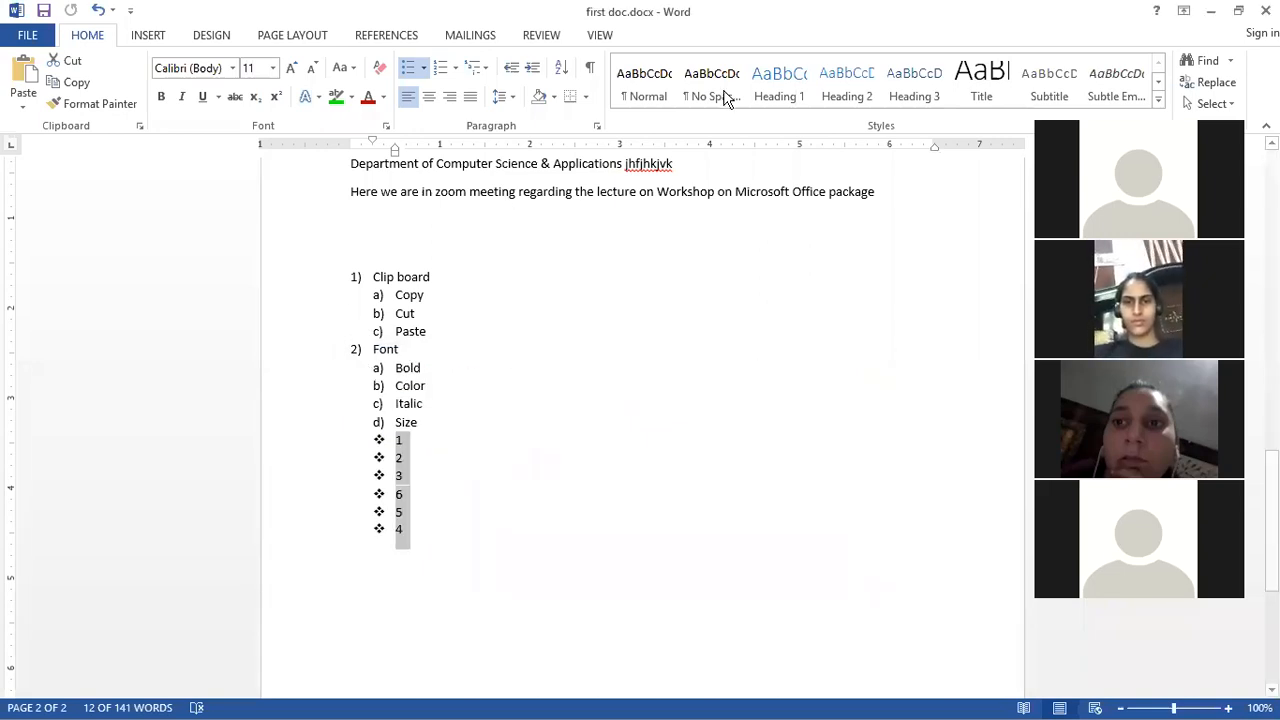
Step: End the bulleted list after item 4 and start a new paragraph with 'Dghgggkk'
click(656, 314)
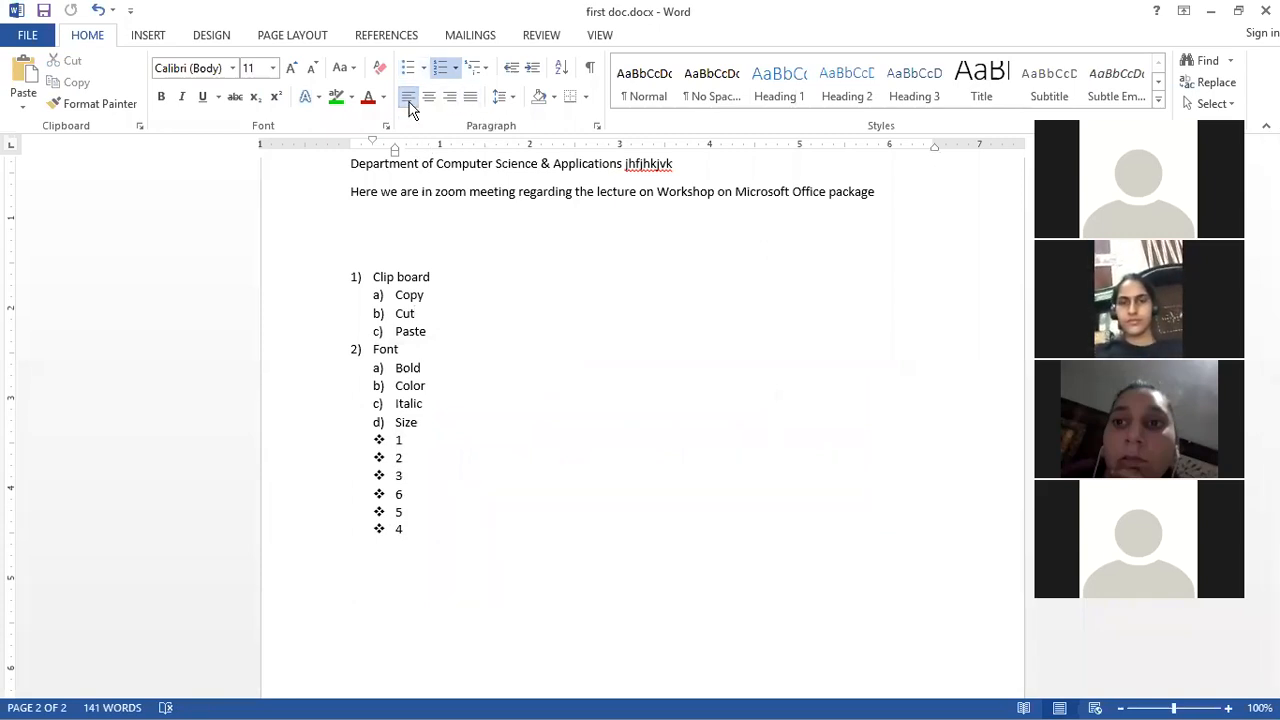
scroll(546, 471, up, 10)
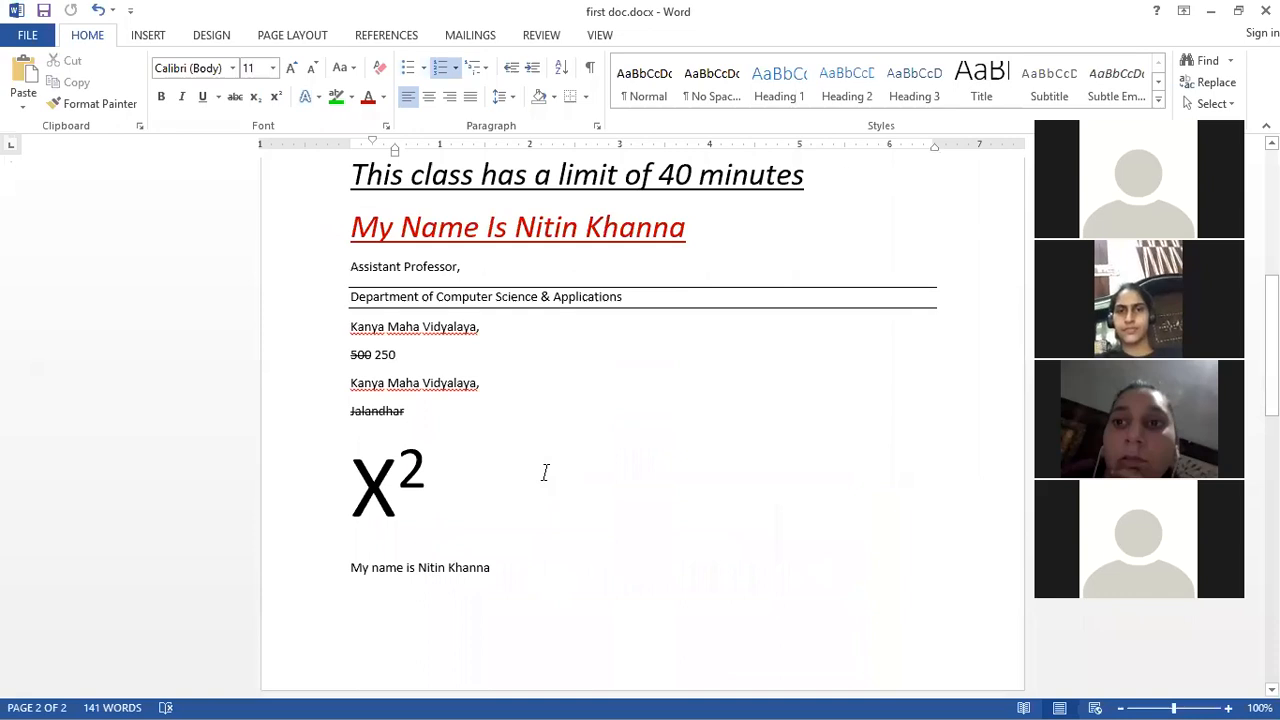
scroll(546, 471, up, 8)
scroll(546, 471, down, 15)
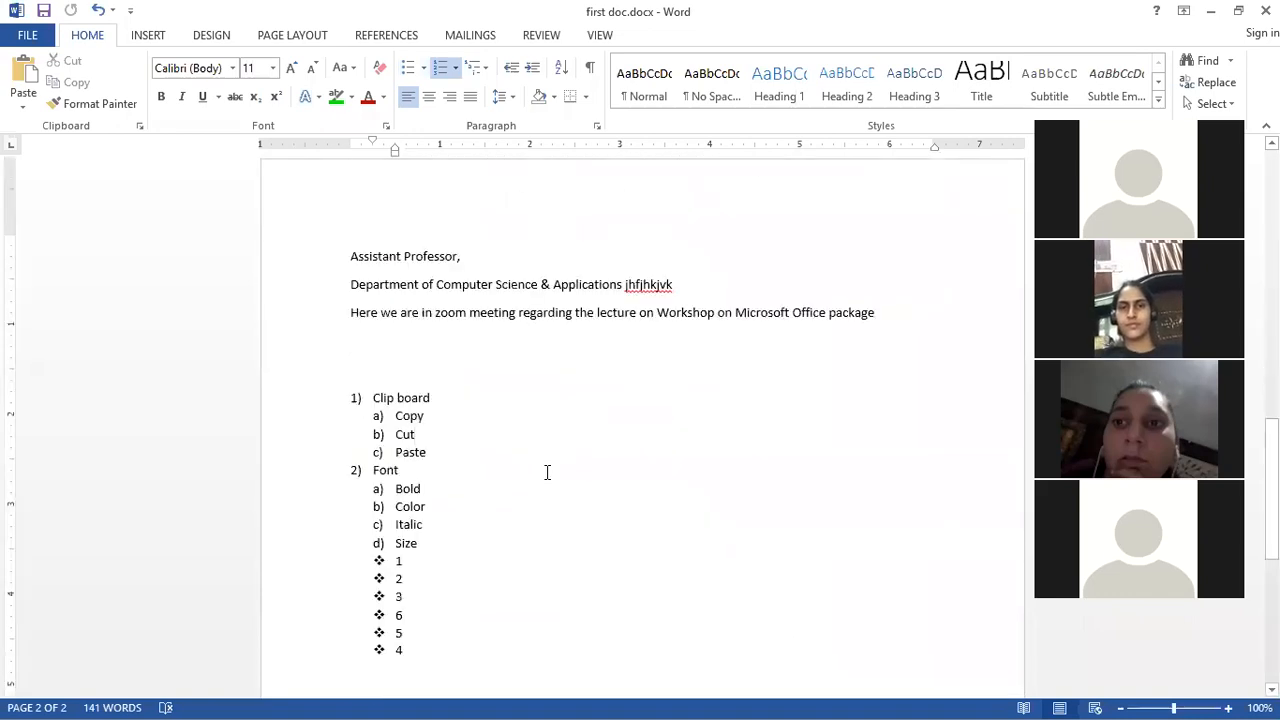
scroll(546, 471, down, 4)
click(440, 451)
key(Return)
key(Return)
text(Dghgggkk )
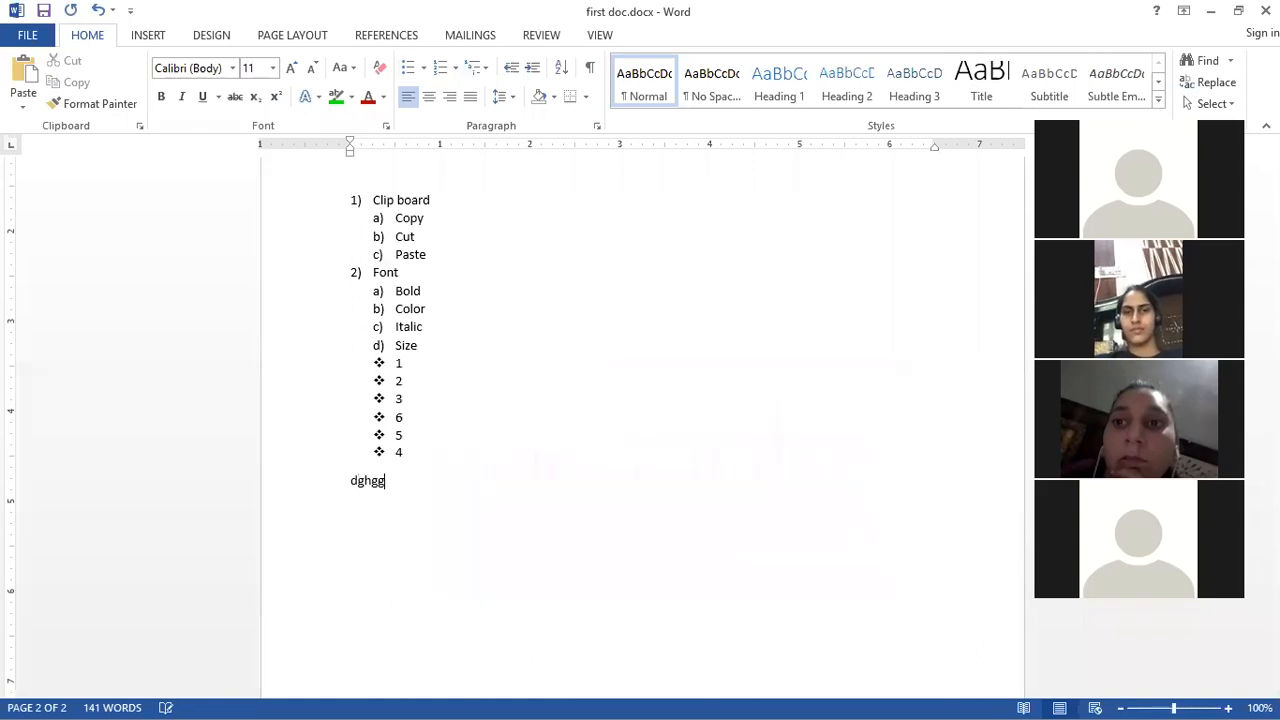
text(gfjko )
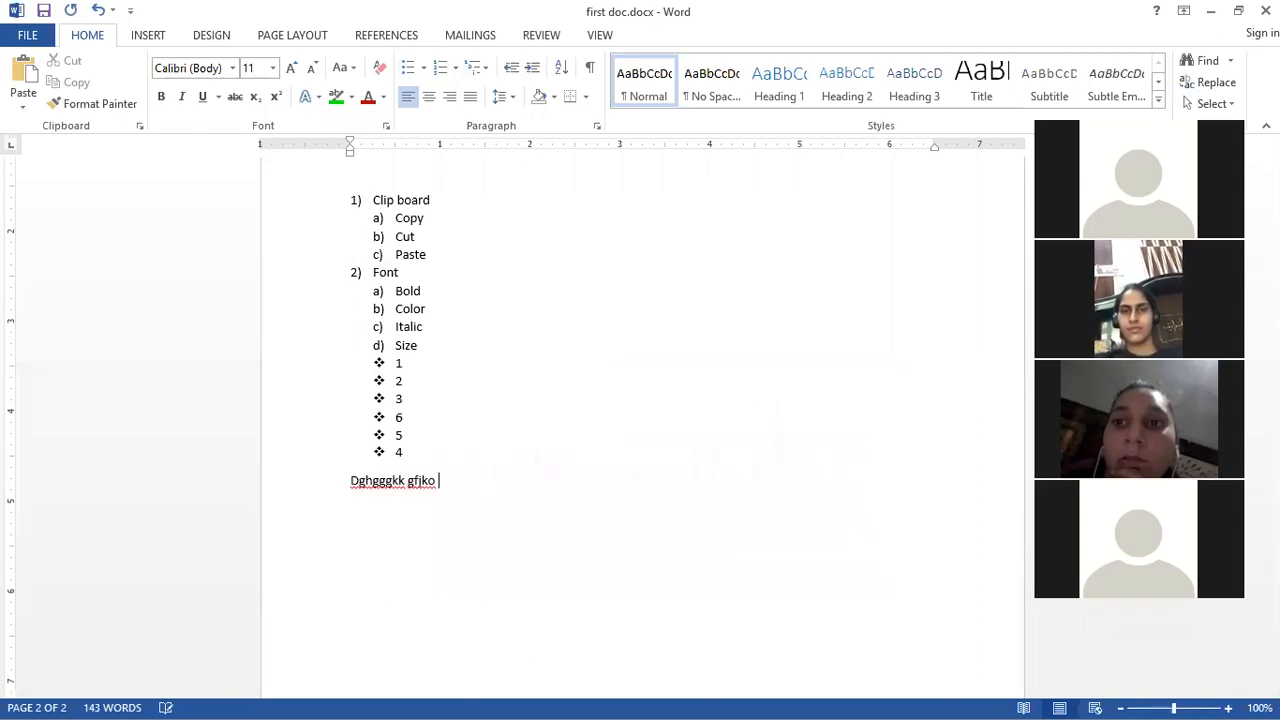
text(hjbk gfik)
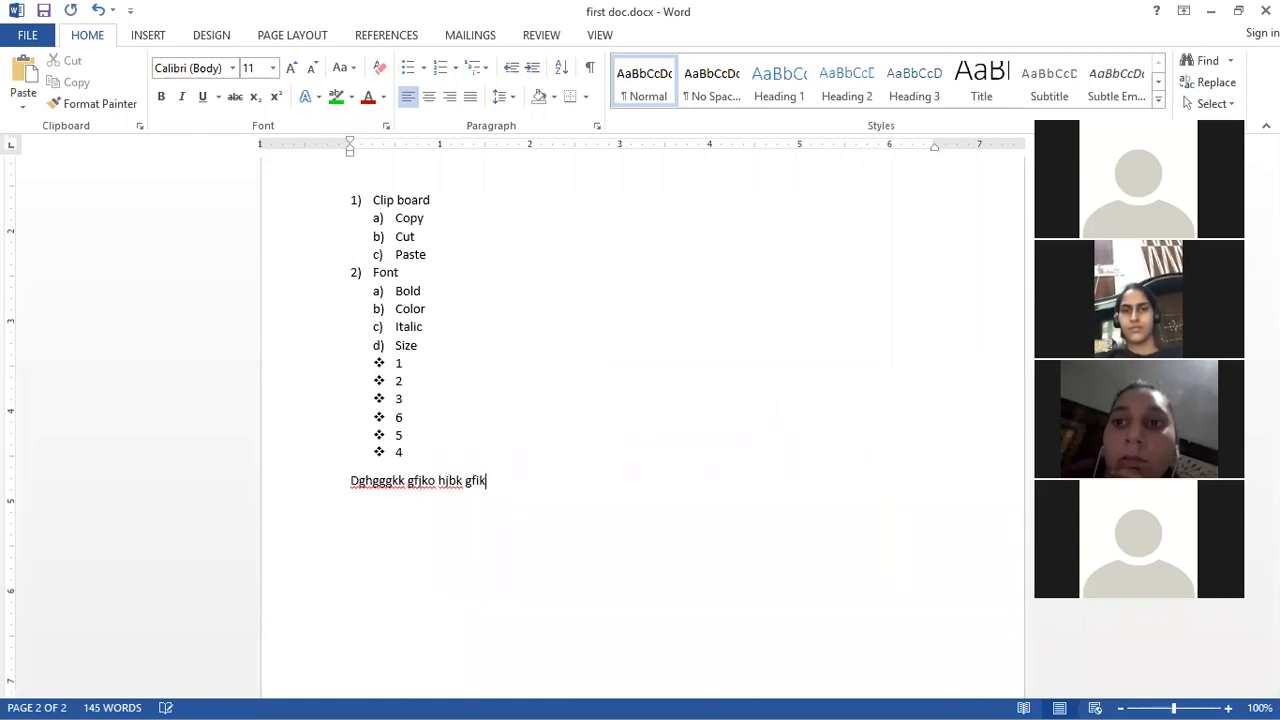
text( hhijgyfuhiguu ug)
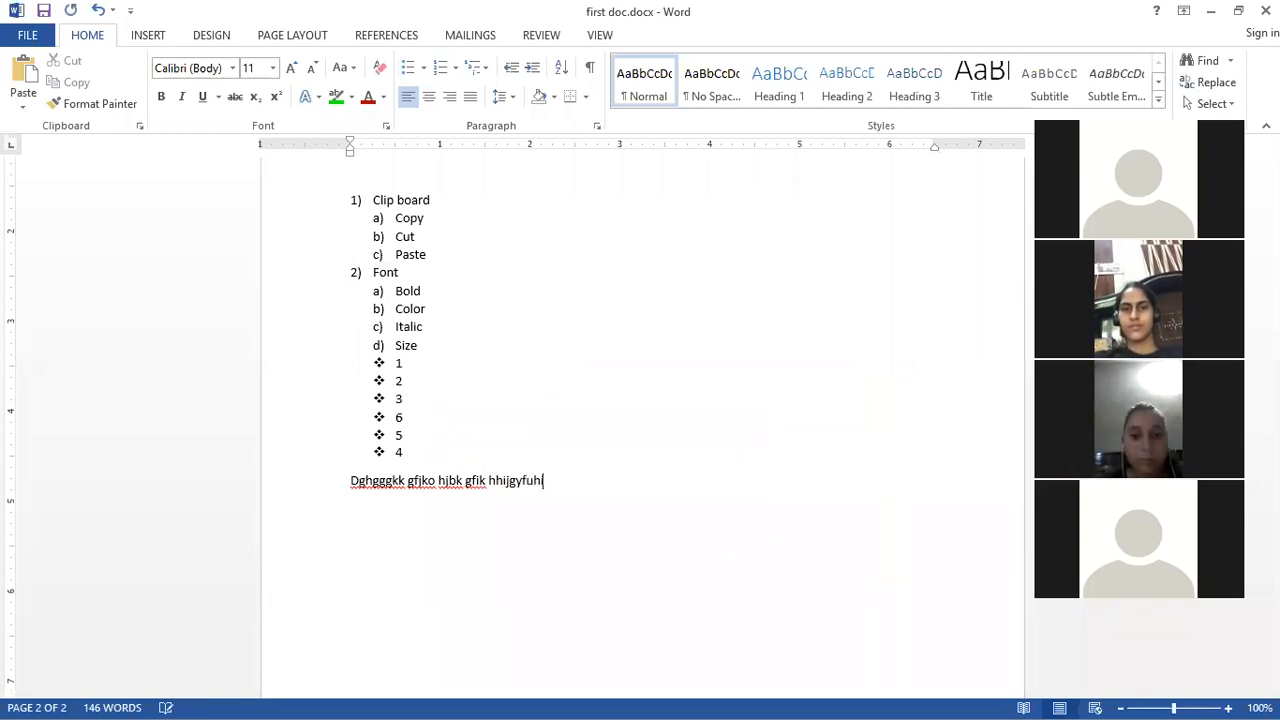
text(iuhouynjk)
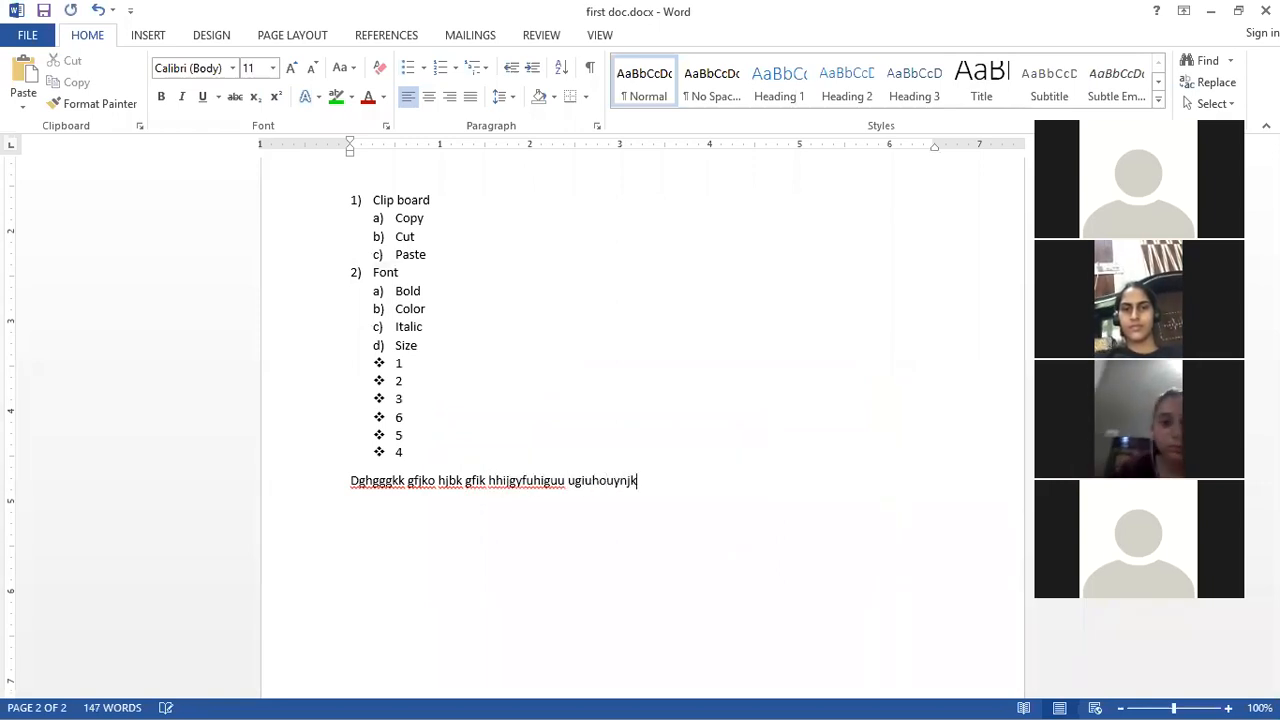
text( yufuyoiuf  yufhiug)
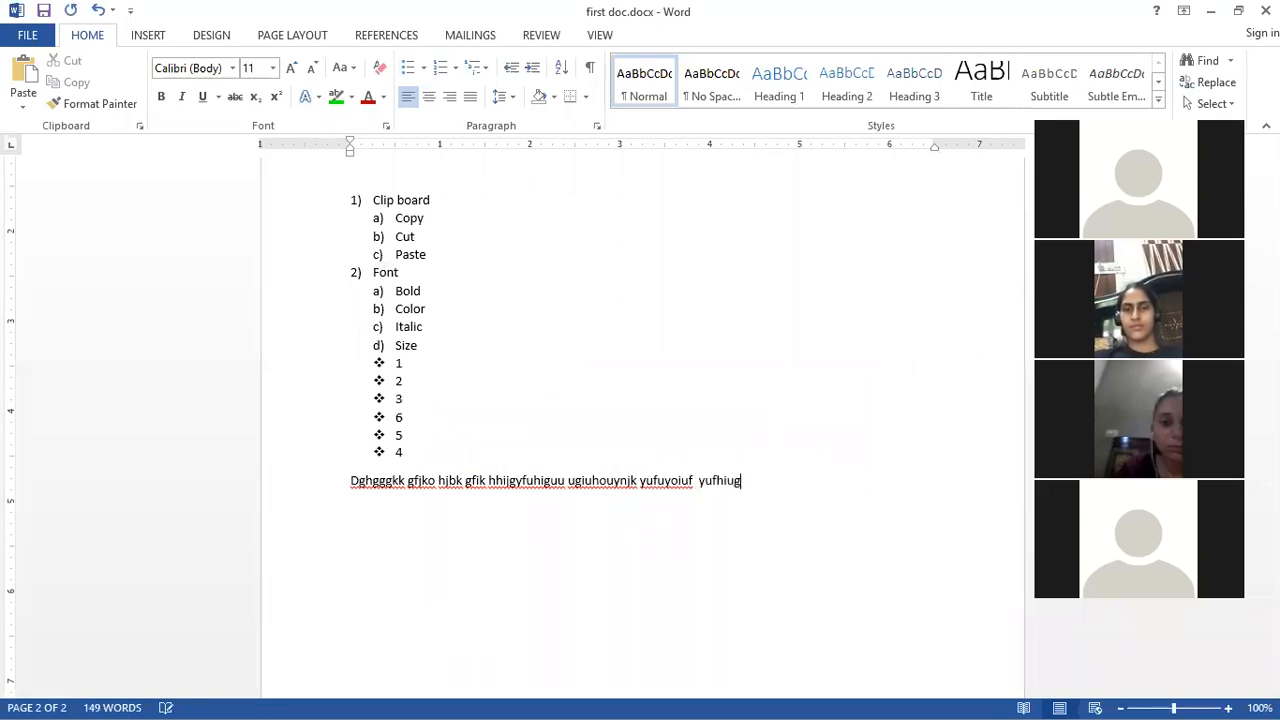
Step: Try pasting the clipboard twice below the list, then undo both pastes
key(ctrl+a)
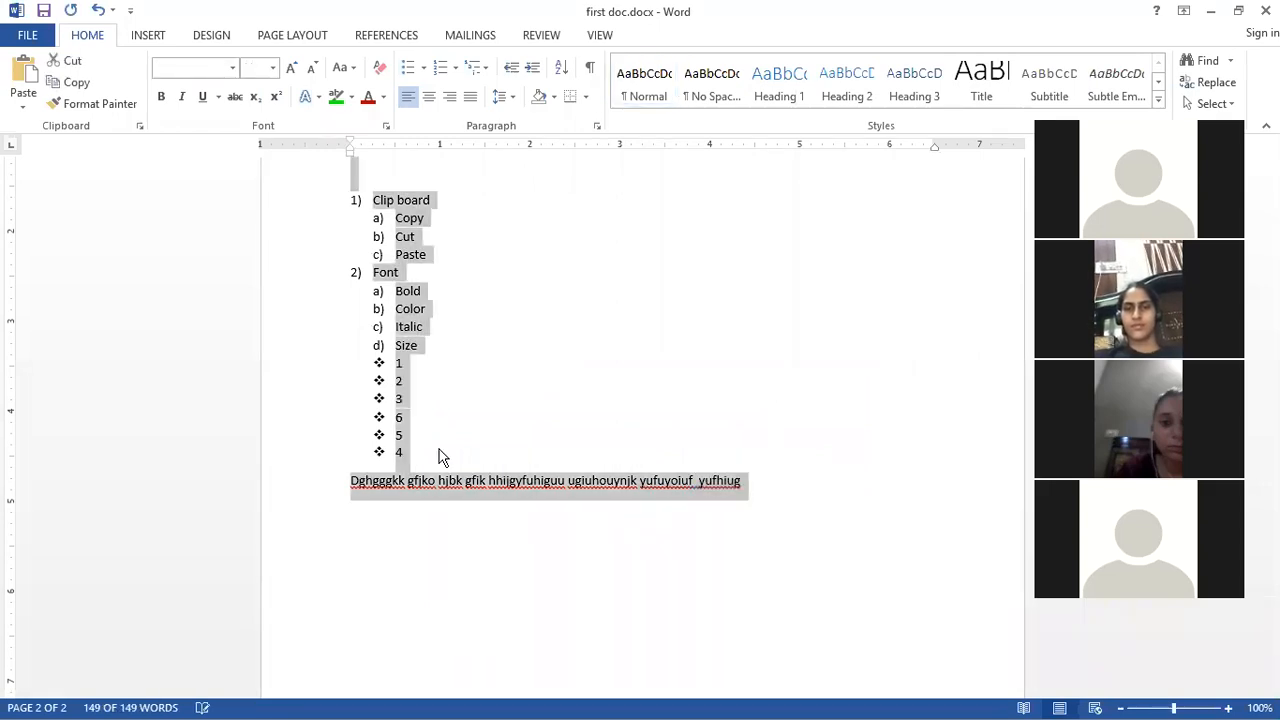
click(742, 485)
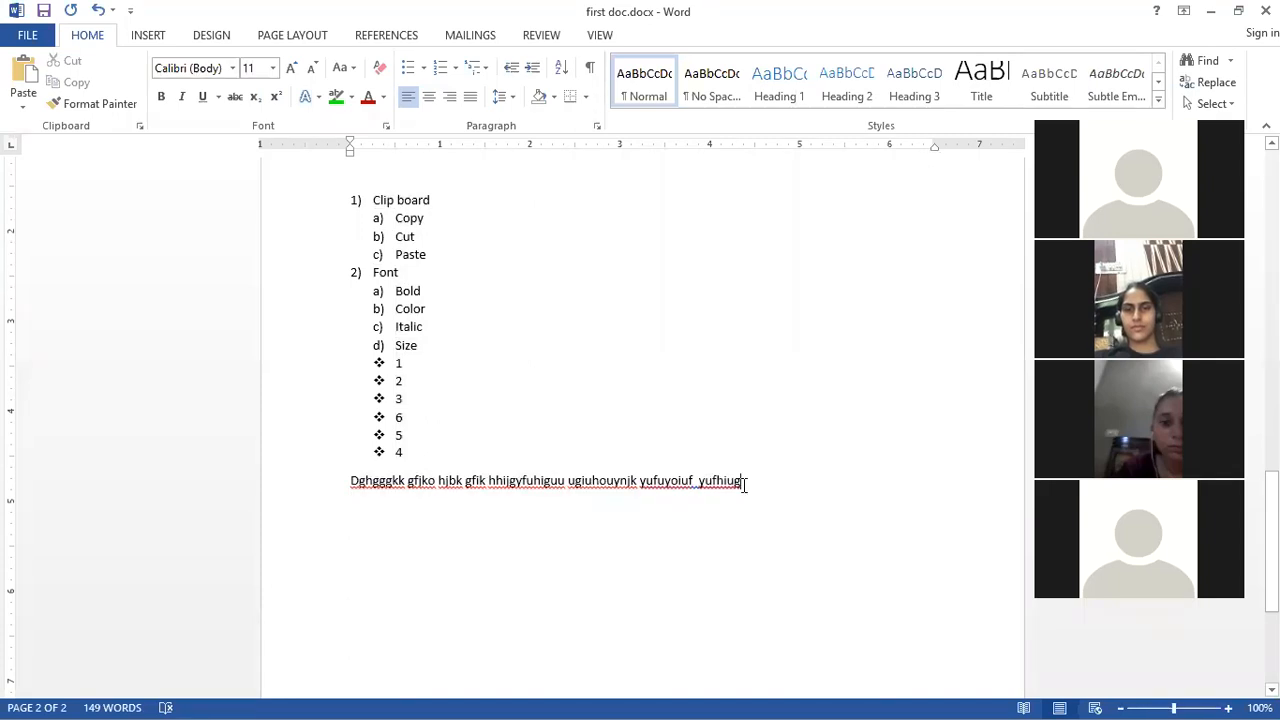
key(ctrl+z)
text(Kanya Maha Vidyalaya,)
text(Kanya Maha Vidyalaya,)
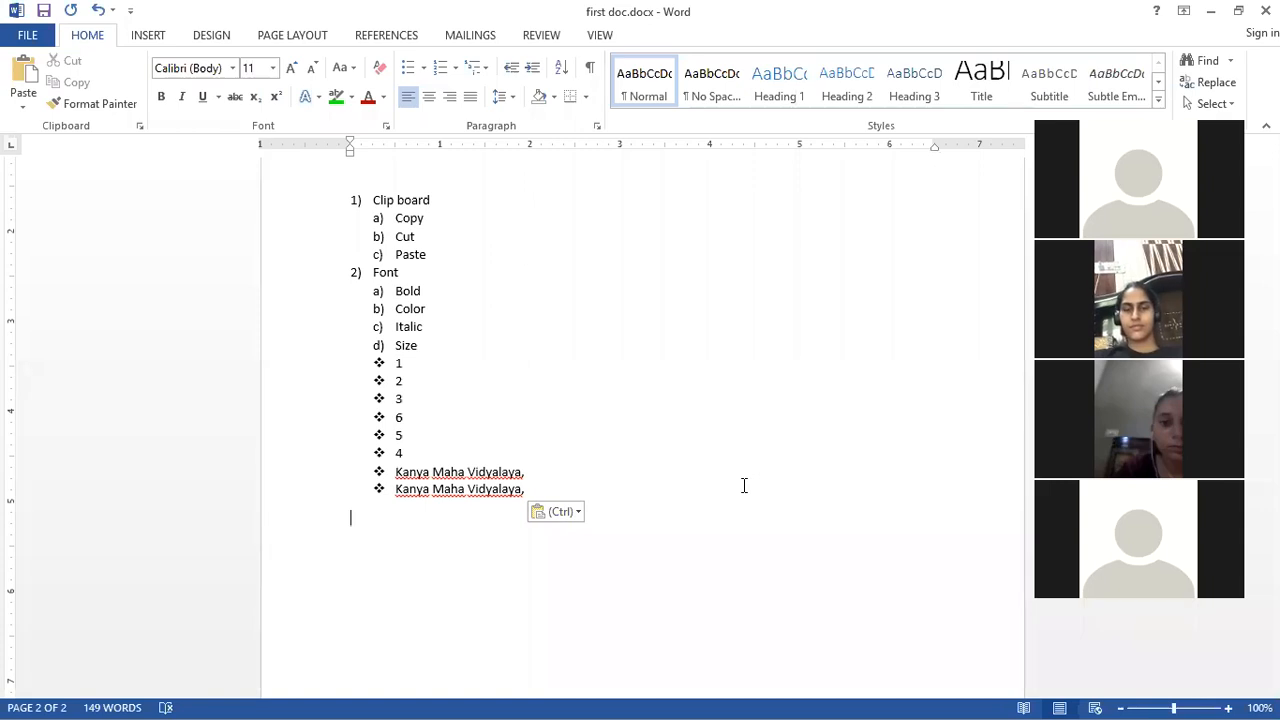
key(ctrl+z)
key(ctrl+z)
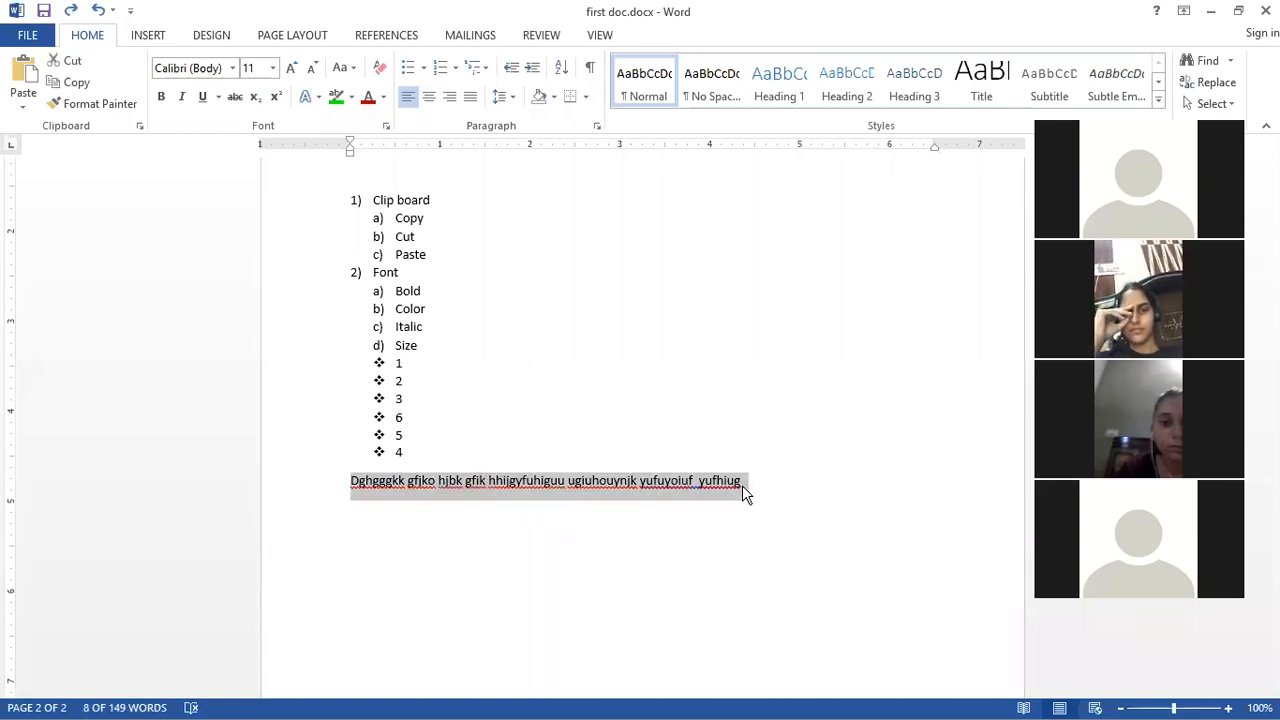
Step: Copy the new paragraph, paste it twice as bullets, and undo both pastes
key(ctrl+c)
key(ctrl+v)
key(ctrl+v)
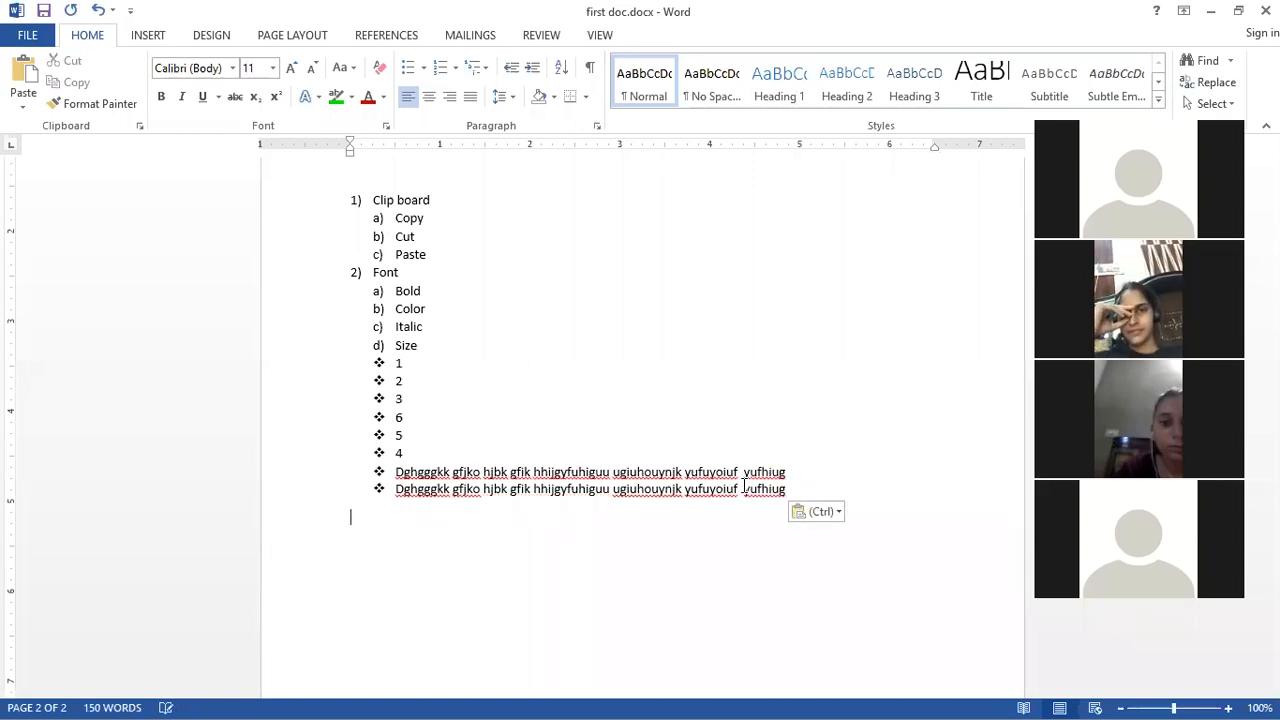
key(ctrl+z)
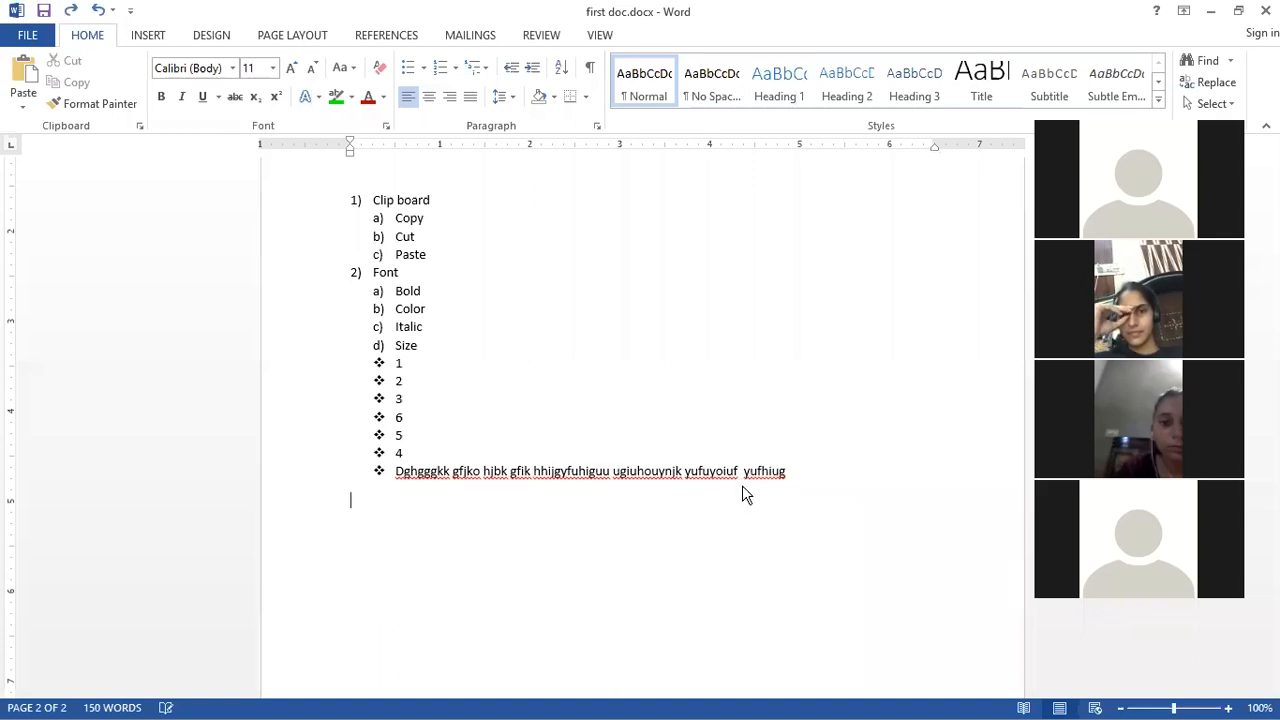
key(ctrl+z)
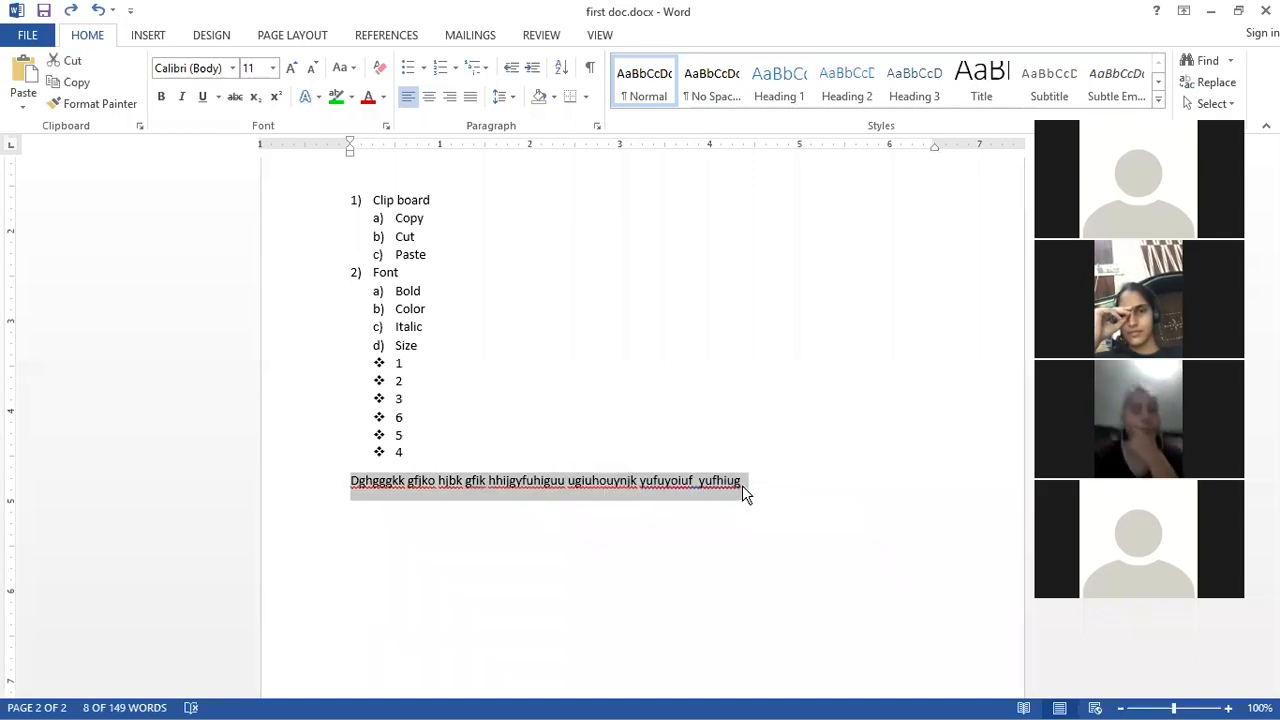
Step: Paste the copied paragraph four times at the end of the original paragraph
click(742, 485)
key(ctrl+v)
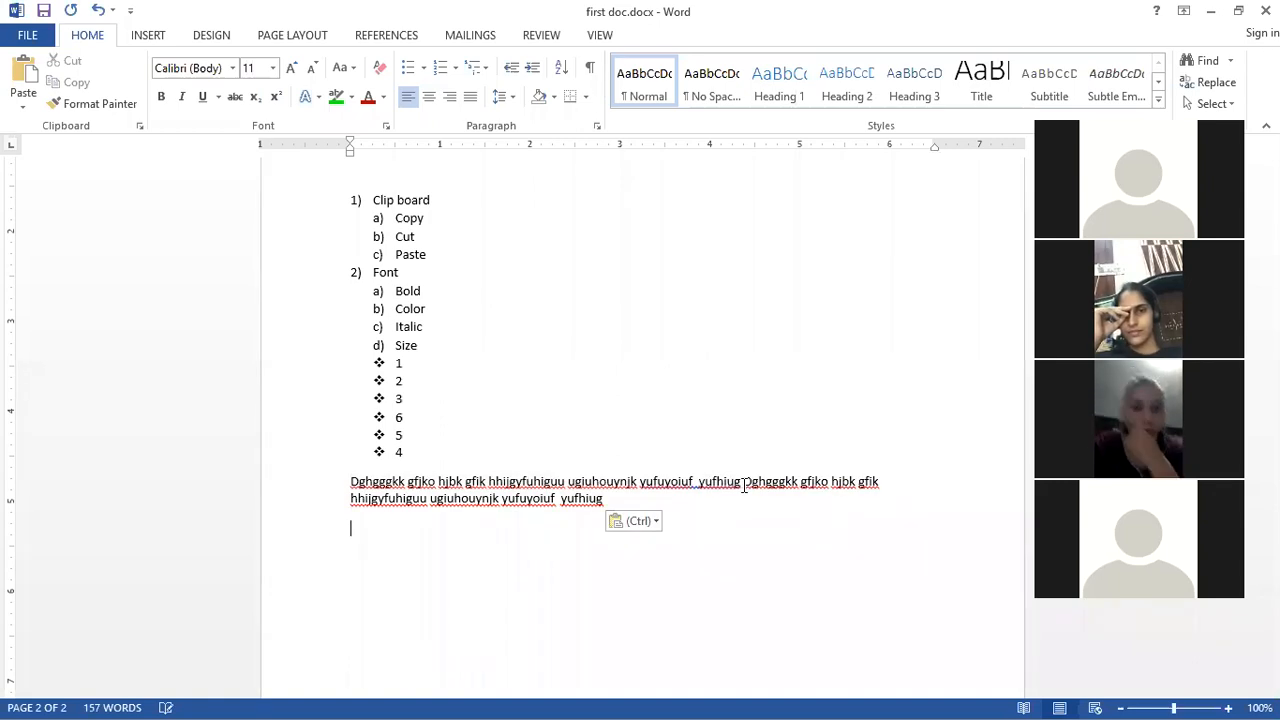
key(ctrl+v)
key(ctrl+v)
key(ctrl+v)
key(ctrl+v)
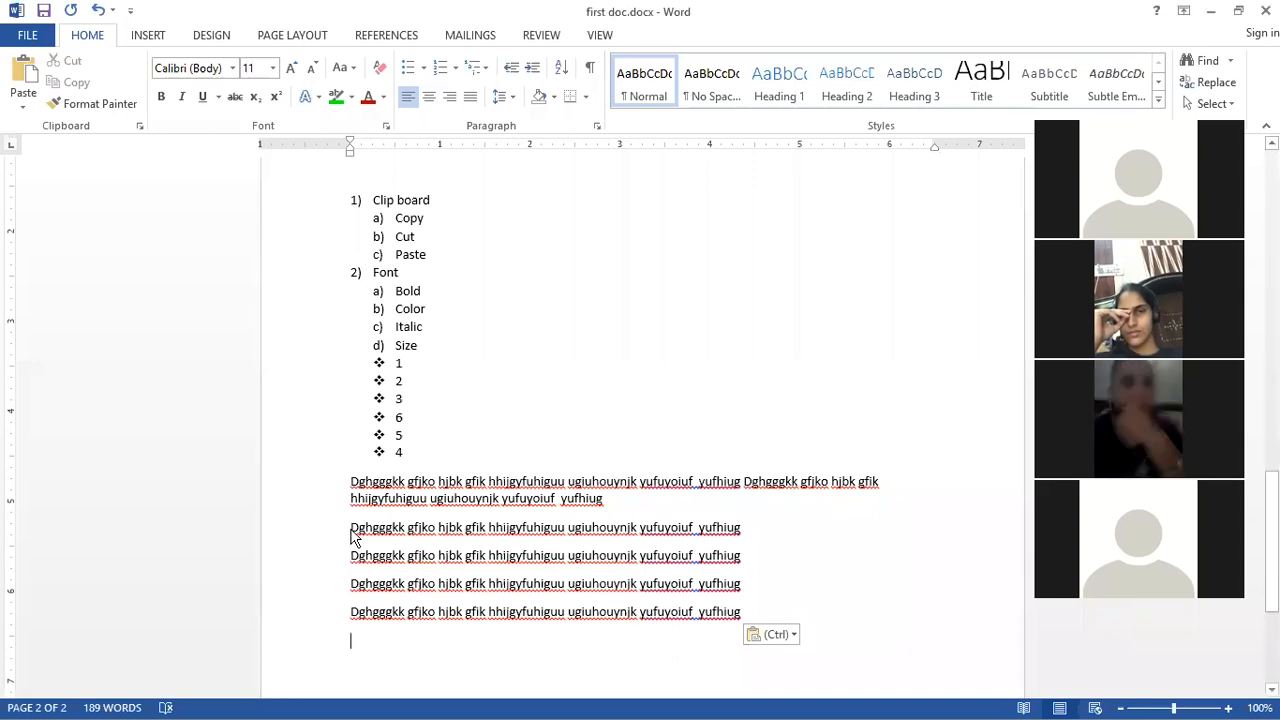
Step: Remove the paragraph breaks so all pasted copies join into one continuous paragraph
click(350, 527)
key(BackSpace)
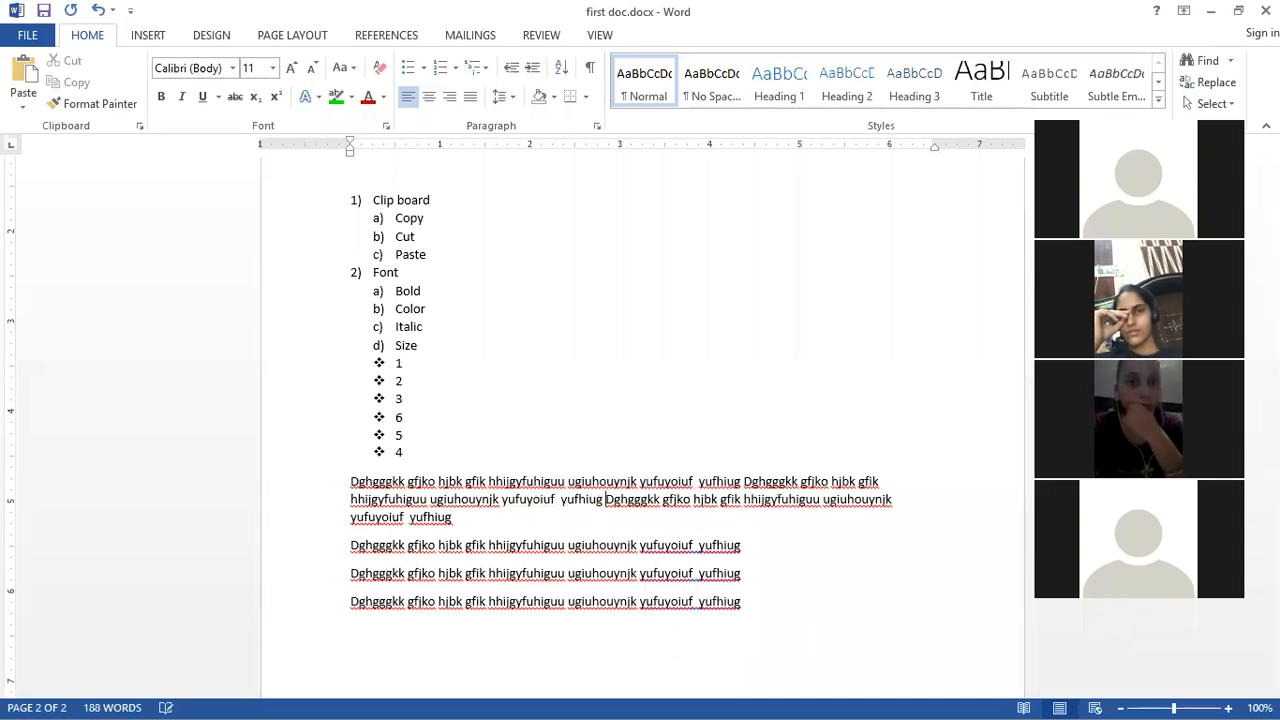
key(Delete)
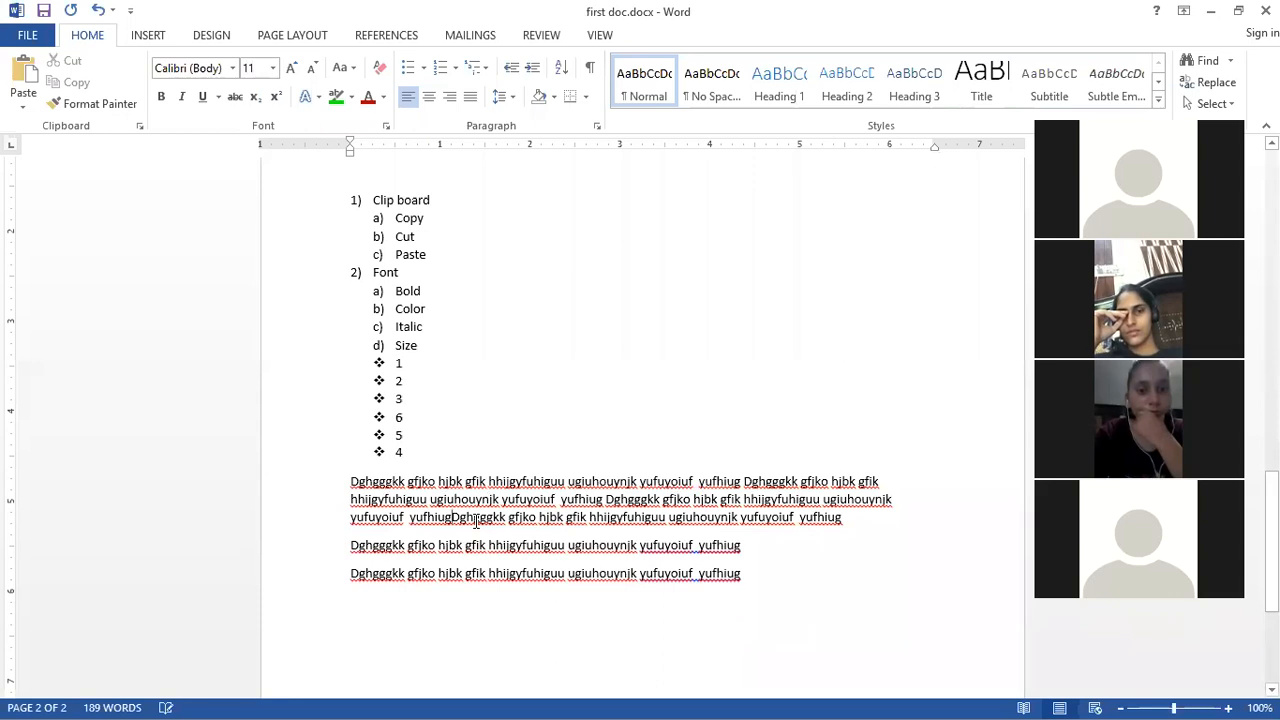
click(873, 522)
key(Delete)
key(Down)
key(Delete)
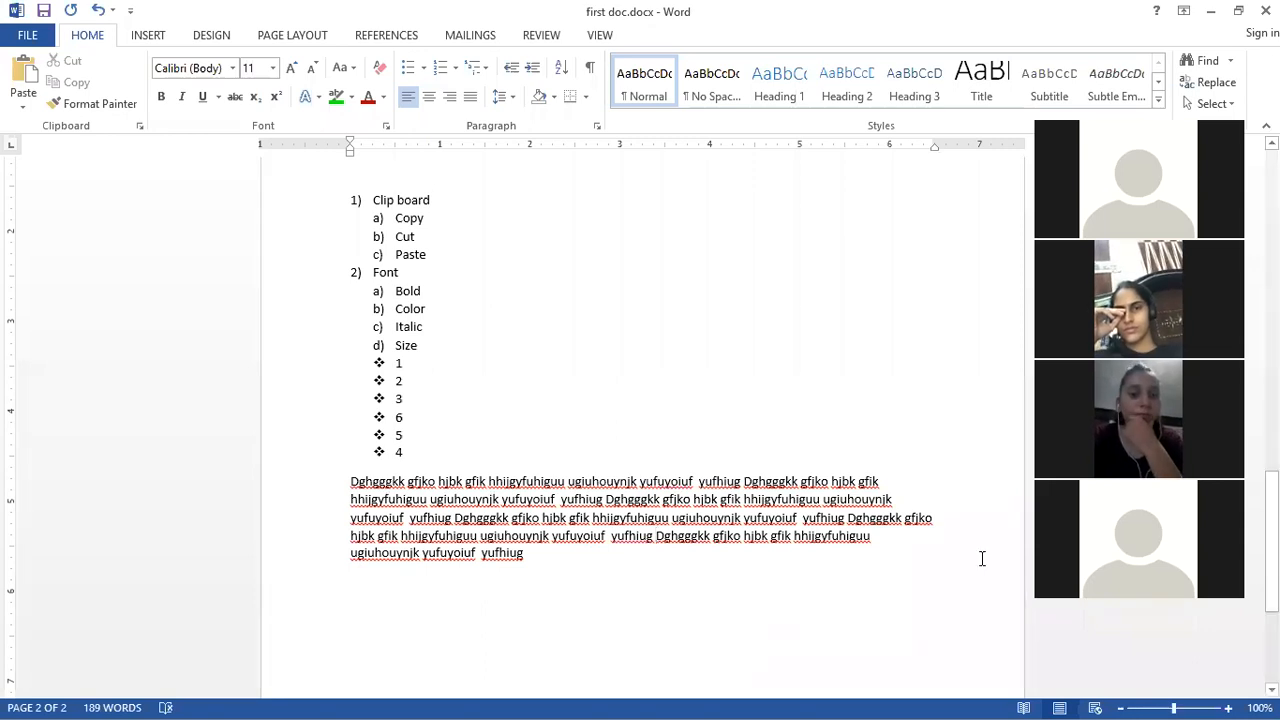
click(918, 544)
key(Delete)
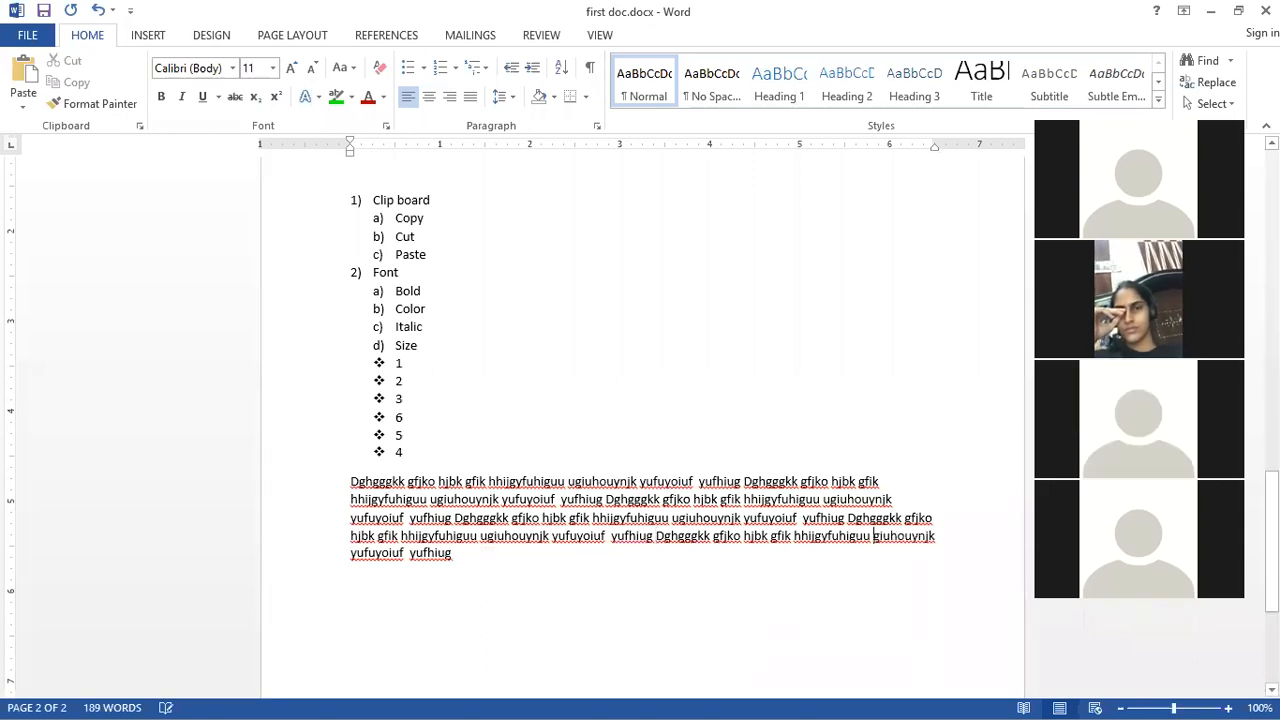
Step: Select the joined paragraph and right-align it
key(BackSpace)
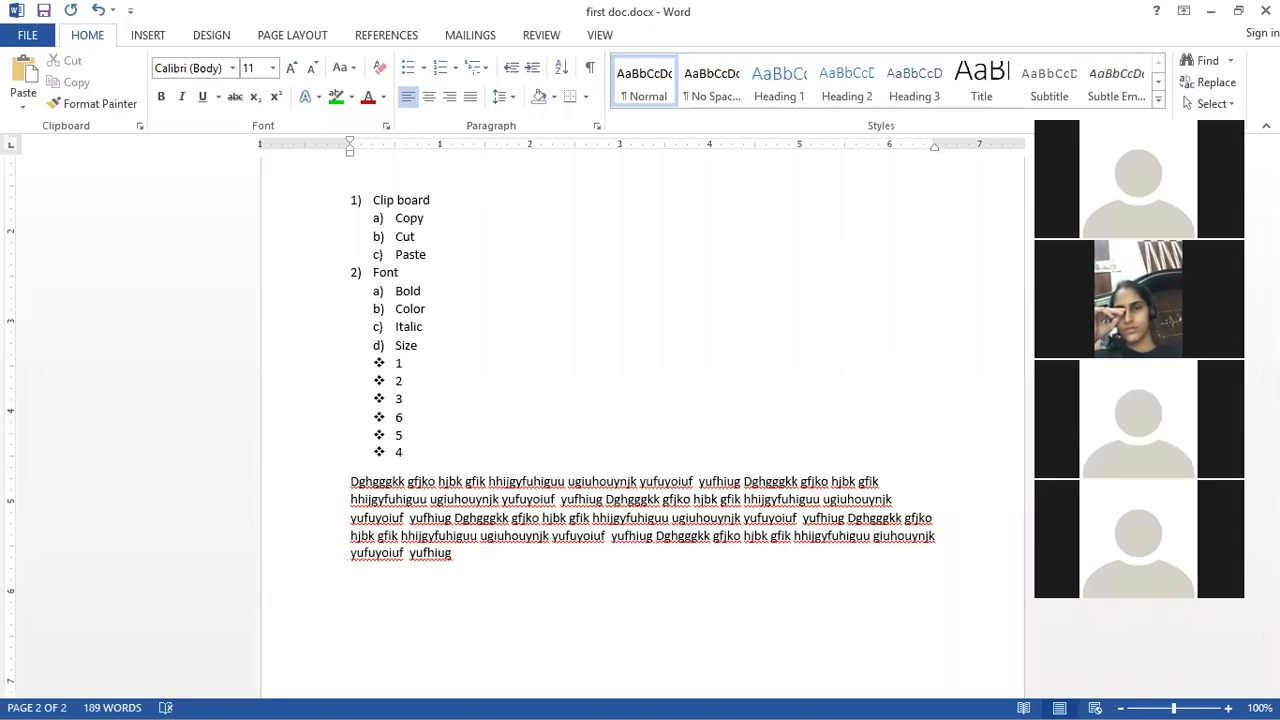
click(479, 561)
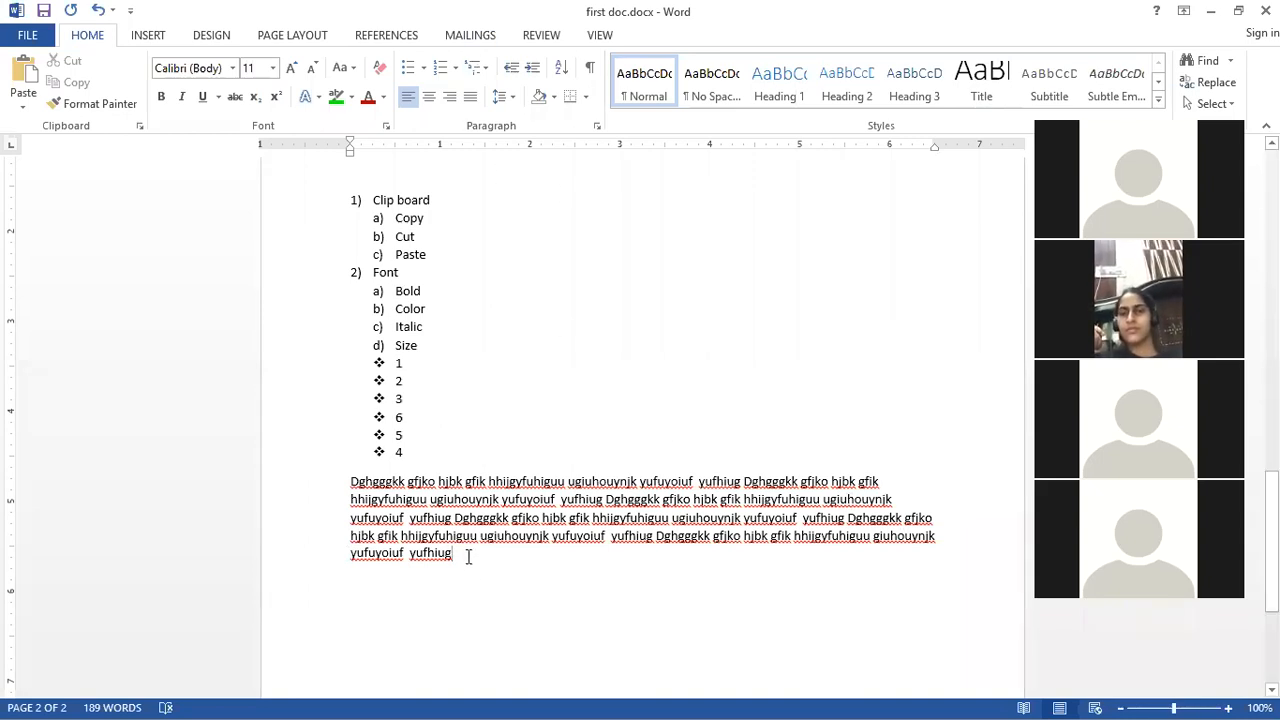
drag(455, 552, 351, 482)
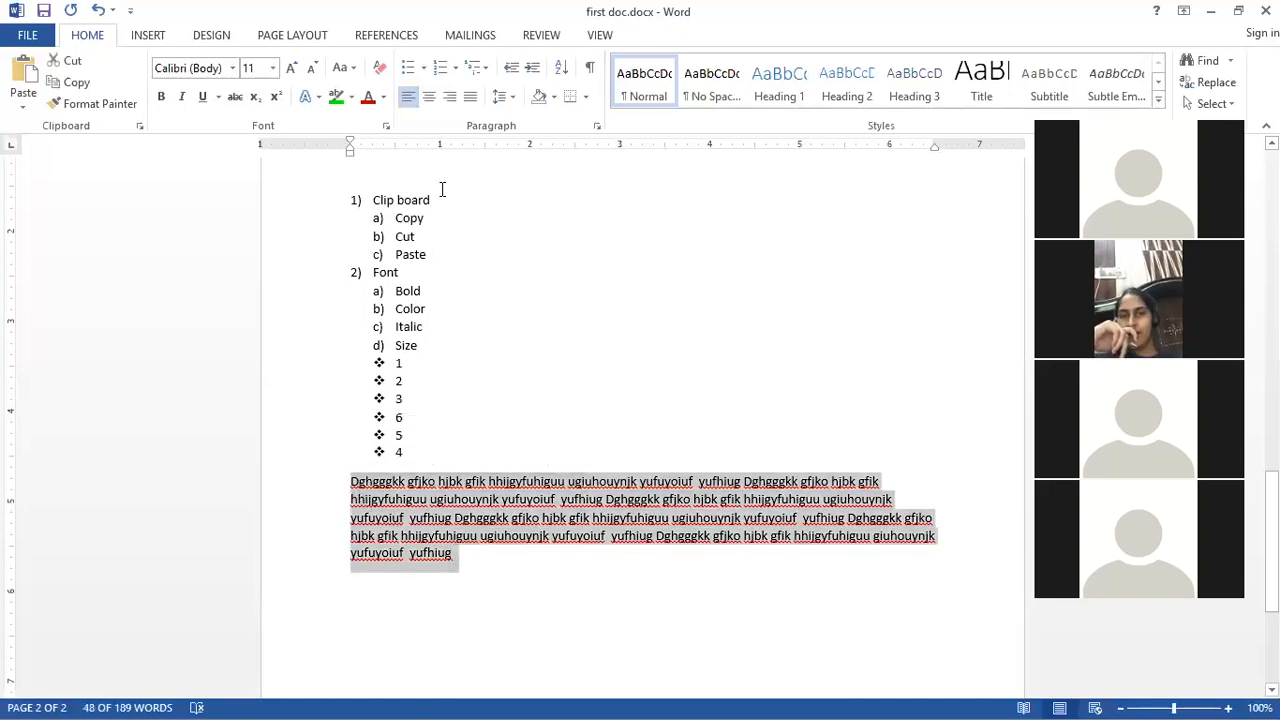
click(450, 97)
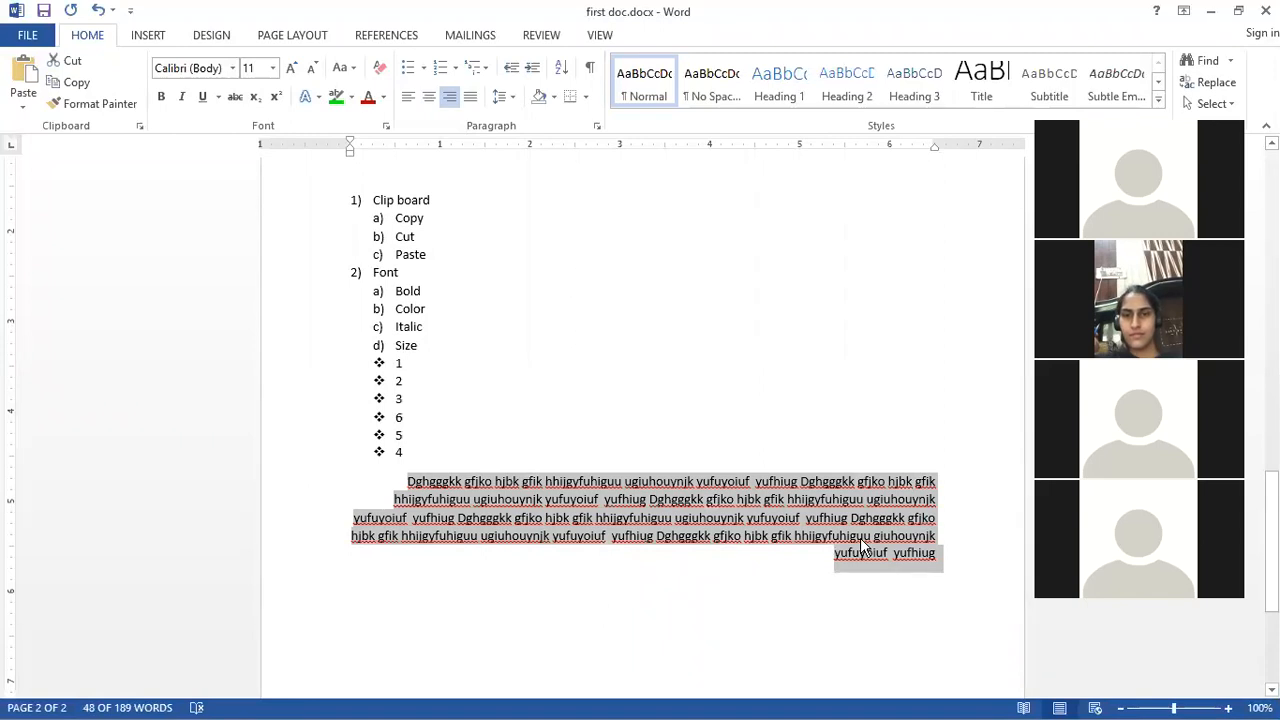
Step: Add the text "MY page" on a new line below the paragraph
click(943, 548)
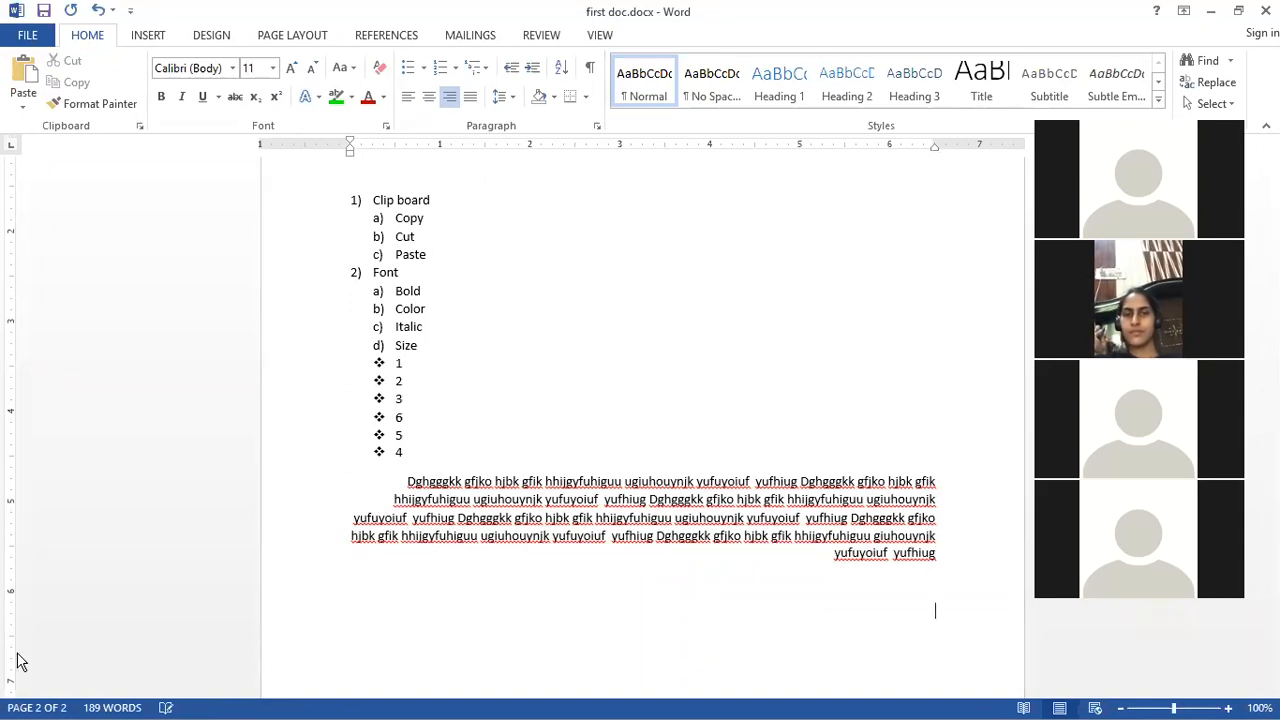
text(MY)
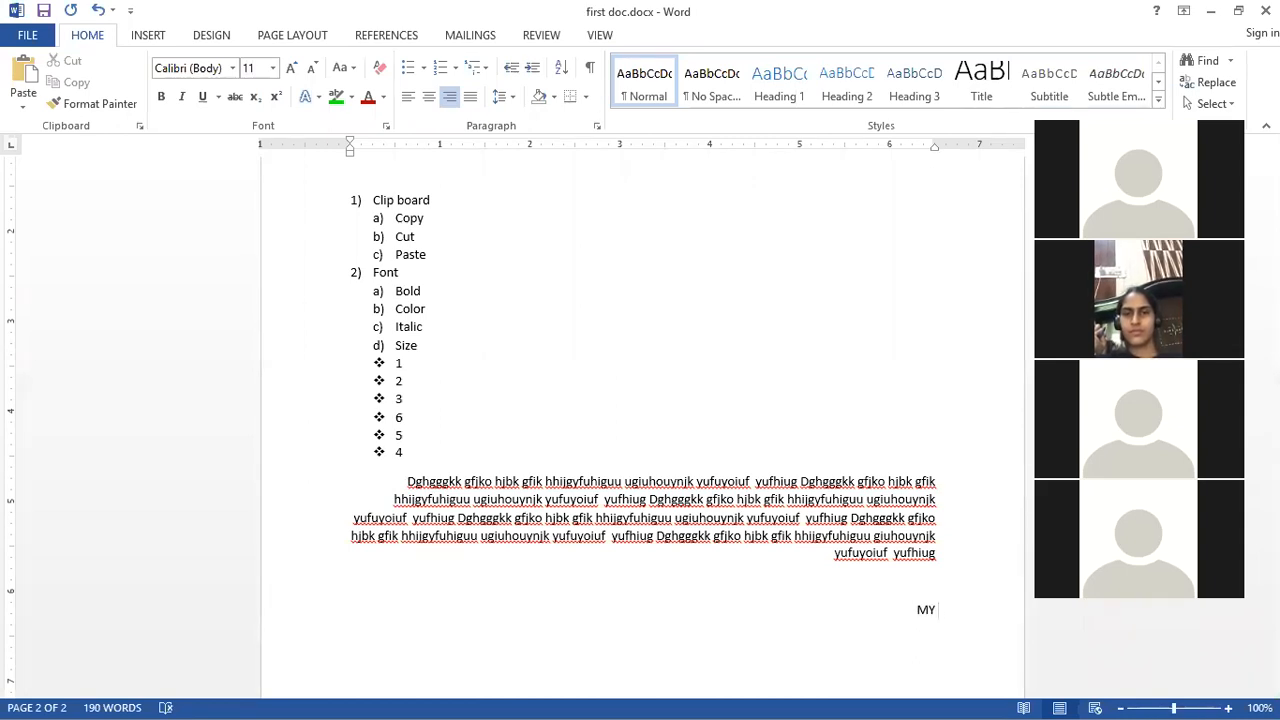
text( page)
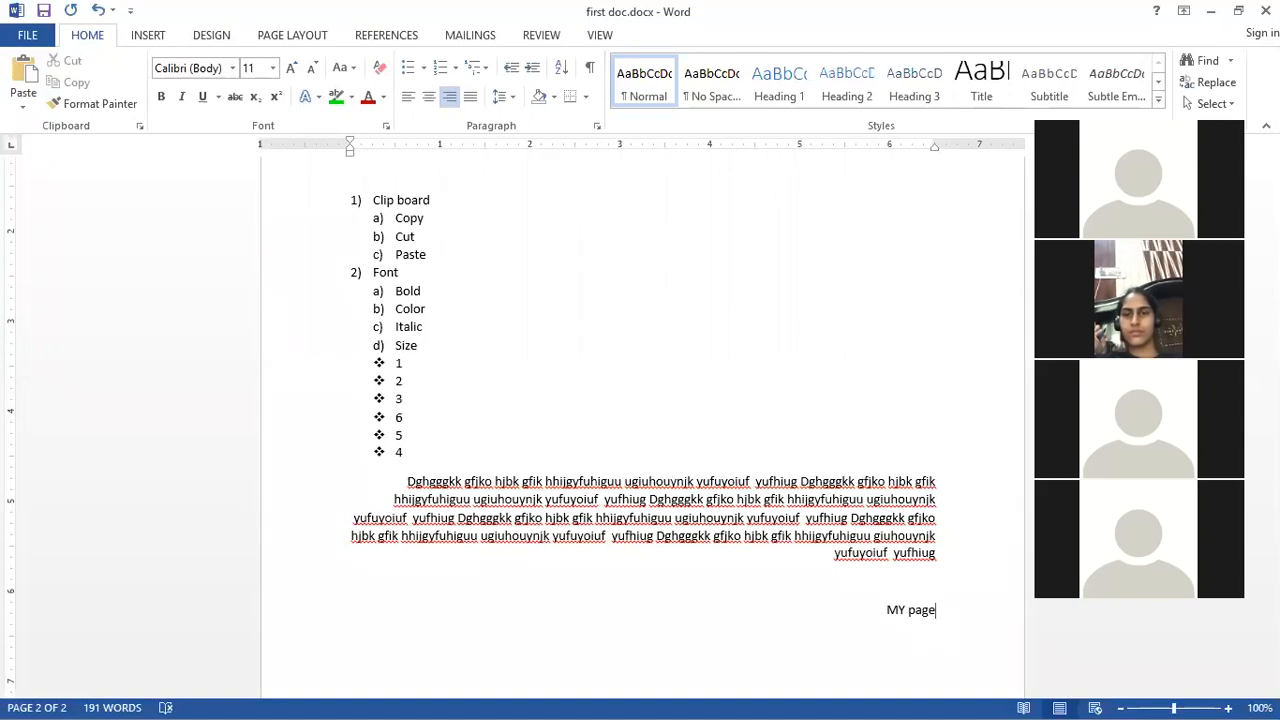
Step: Enlarge "MY page" to 24 pt and center it
triple_click(897, 612)
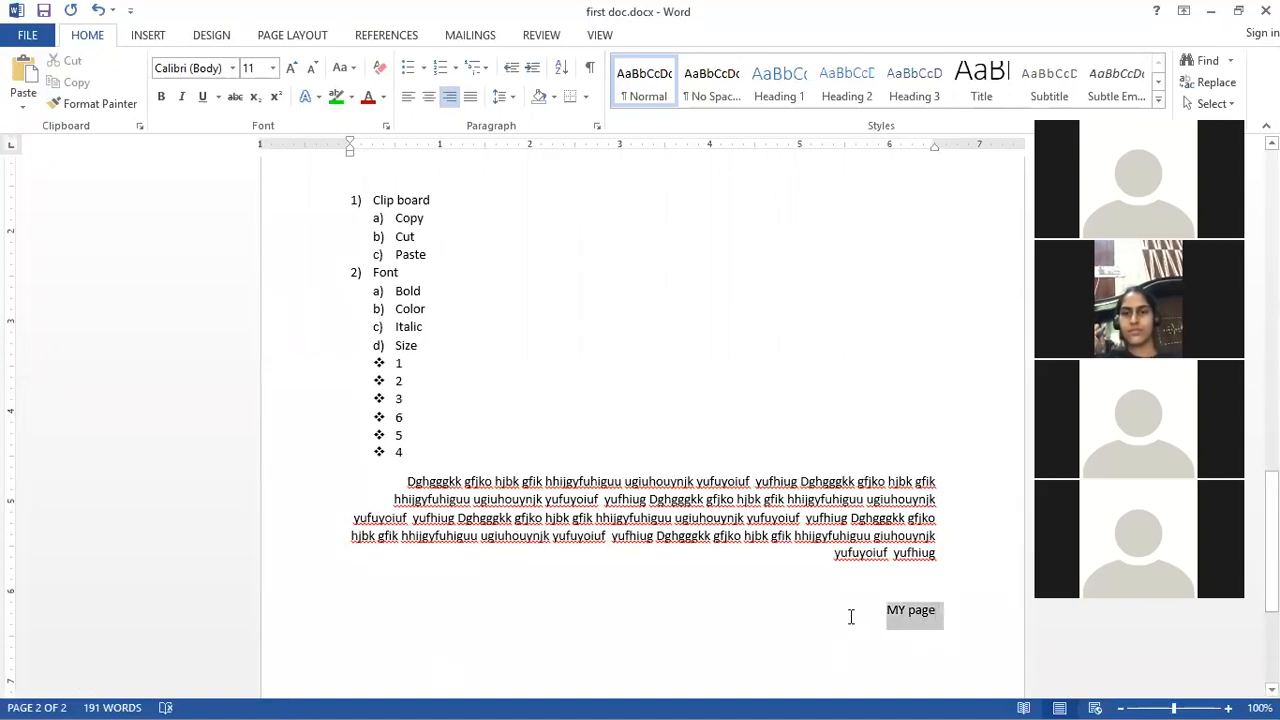
click(291, 67)
click(291, 67)
click(291, 67)
click(291, 67)
click(291, 67)
click(291, 67)
click(291, 67)
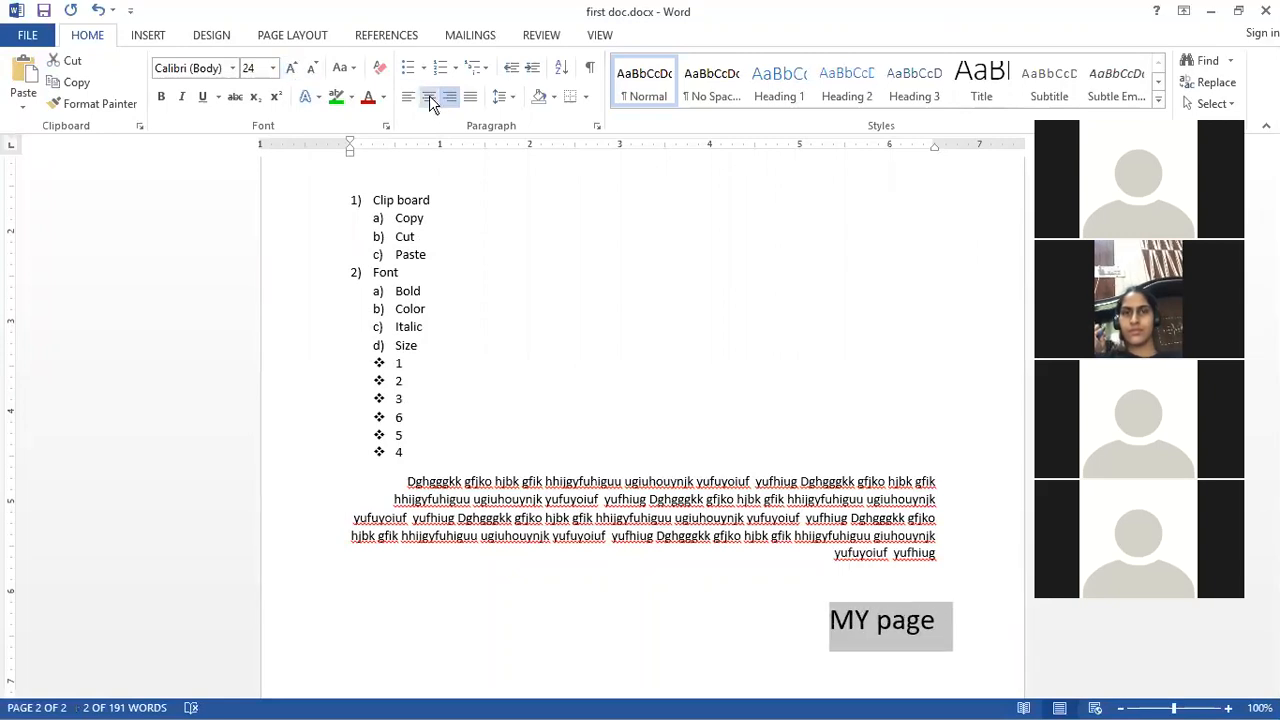
click(429, 97)
Step: Justify the long paragraph and set its line spacing to 1.0
scroll(614, 371, down, 1)
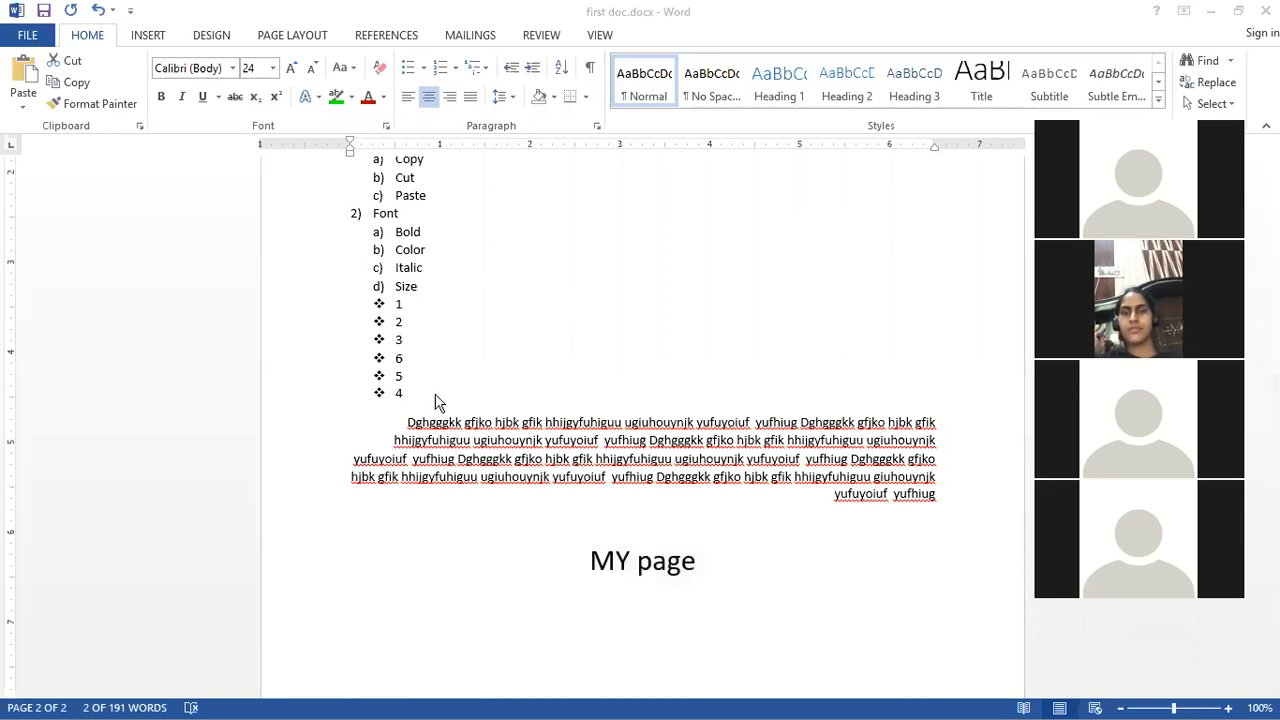
click(406, 421)
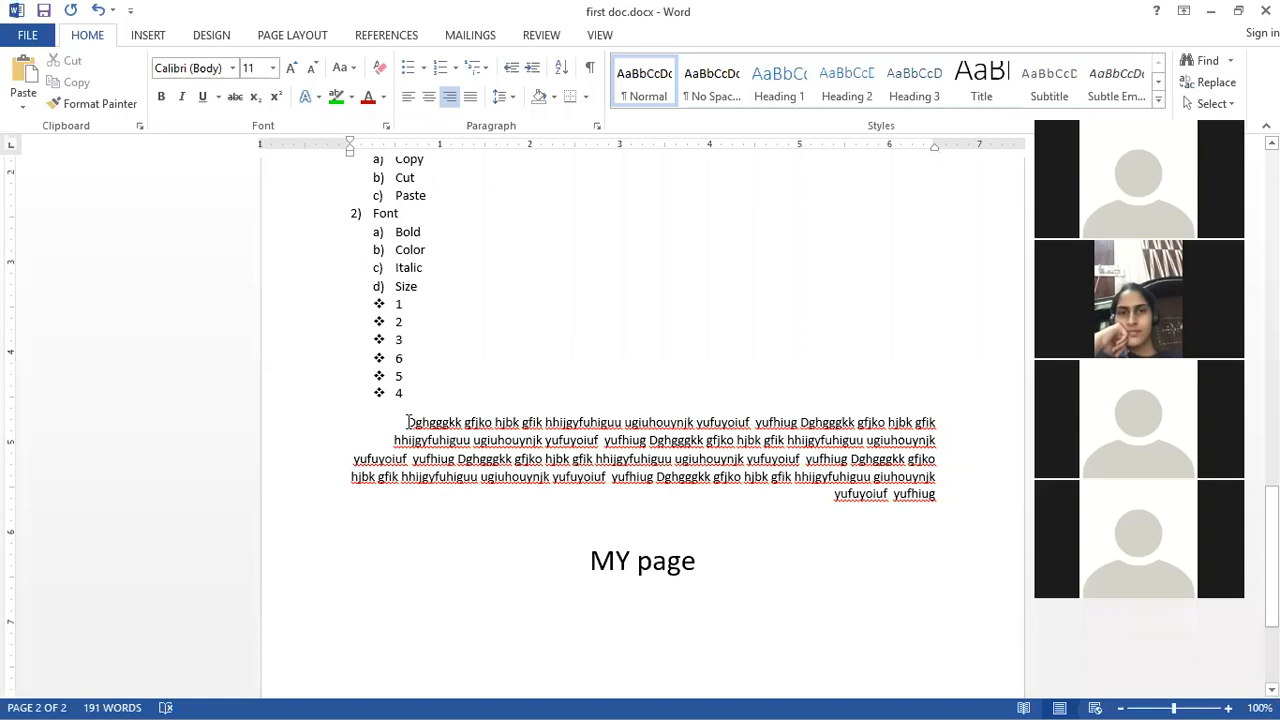
key(Down)
key(Down)
key(Down)
key(Down)
key(Down)
key(Down)
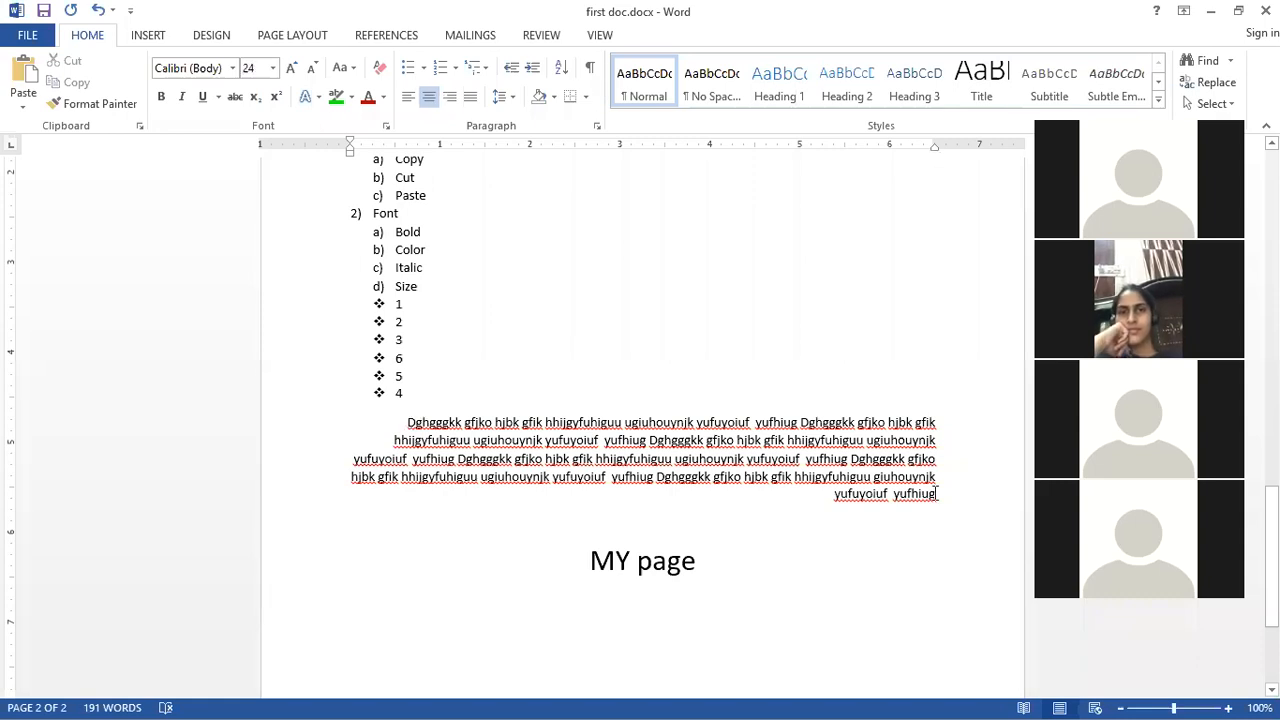
drag(940, 494, 394, 423)
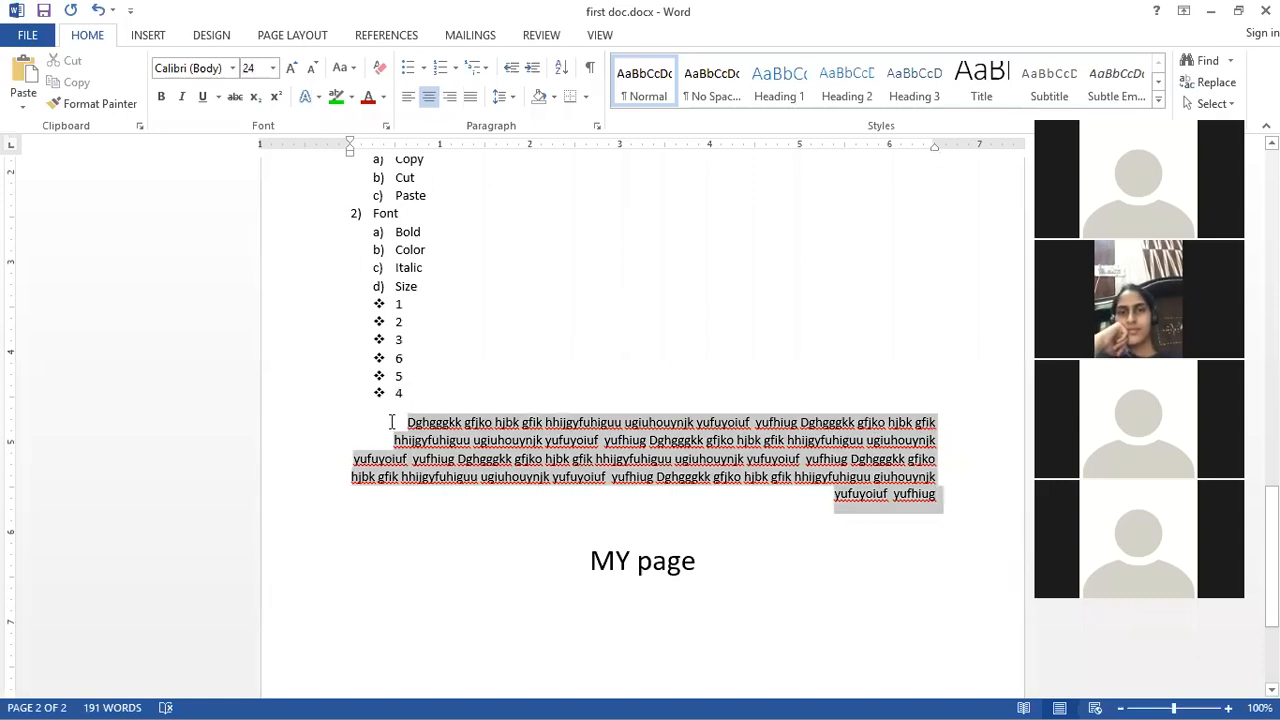
click(470, 96)
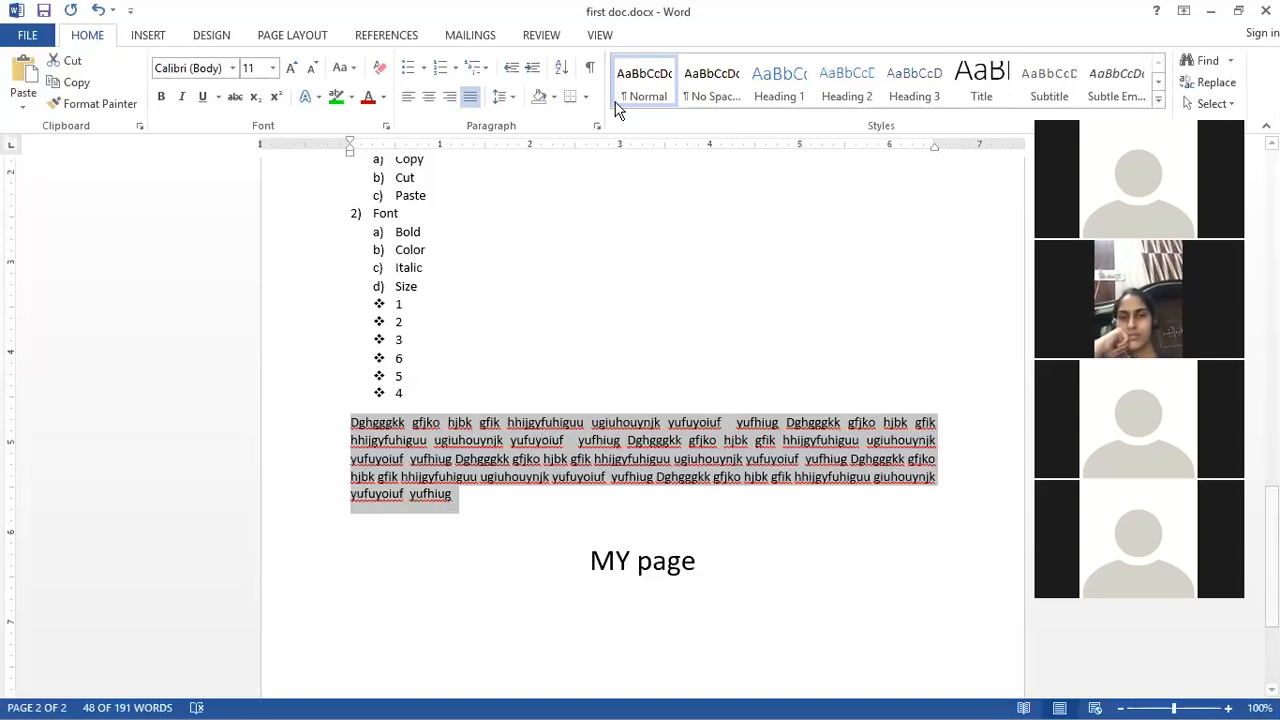
click(512, 97)
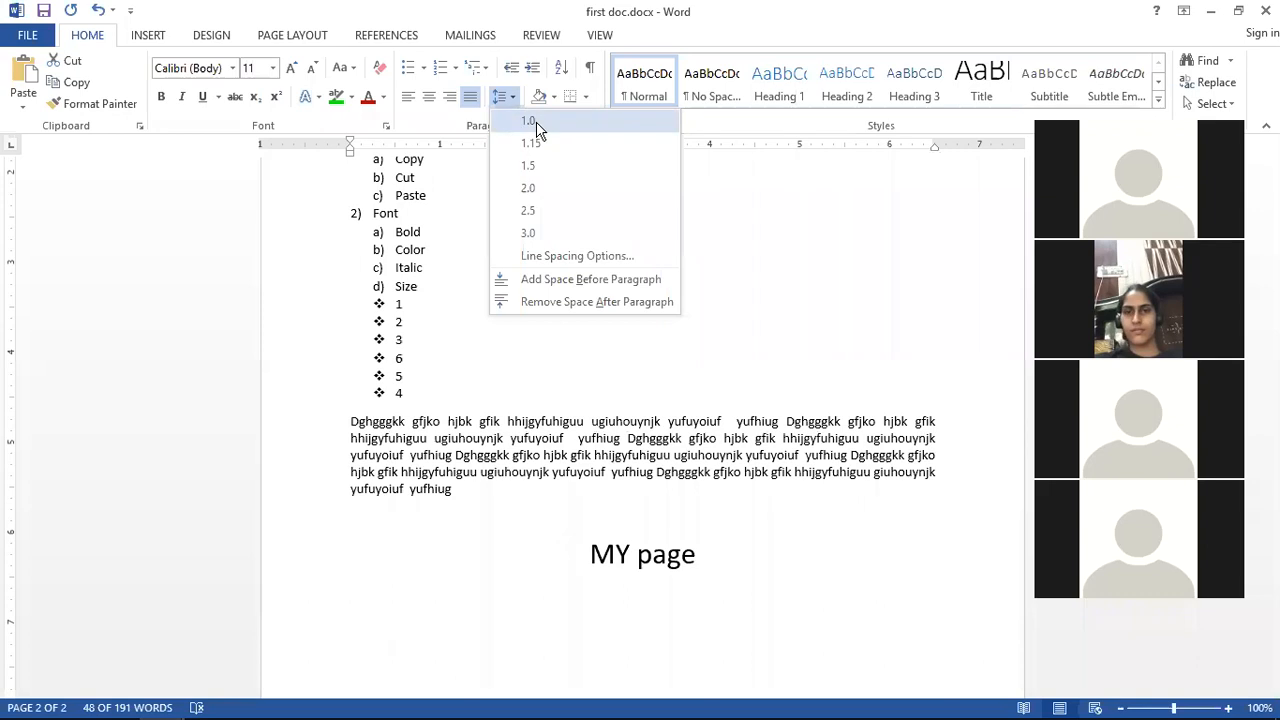
click(530, 142)
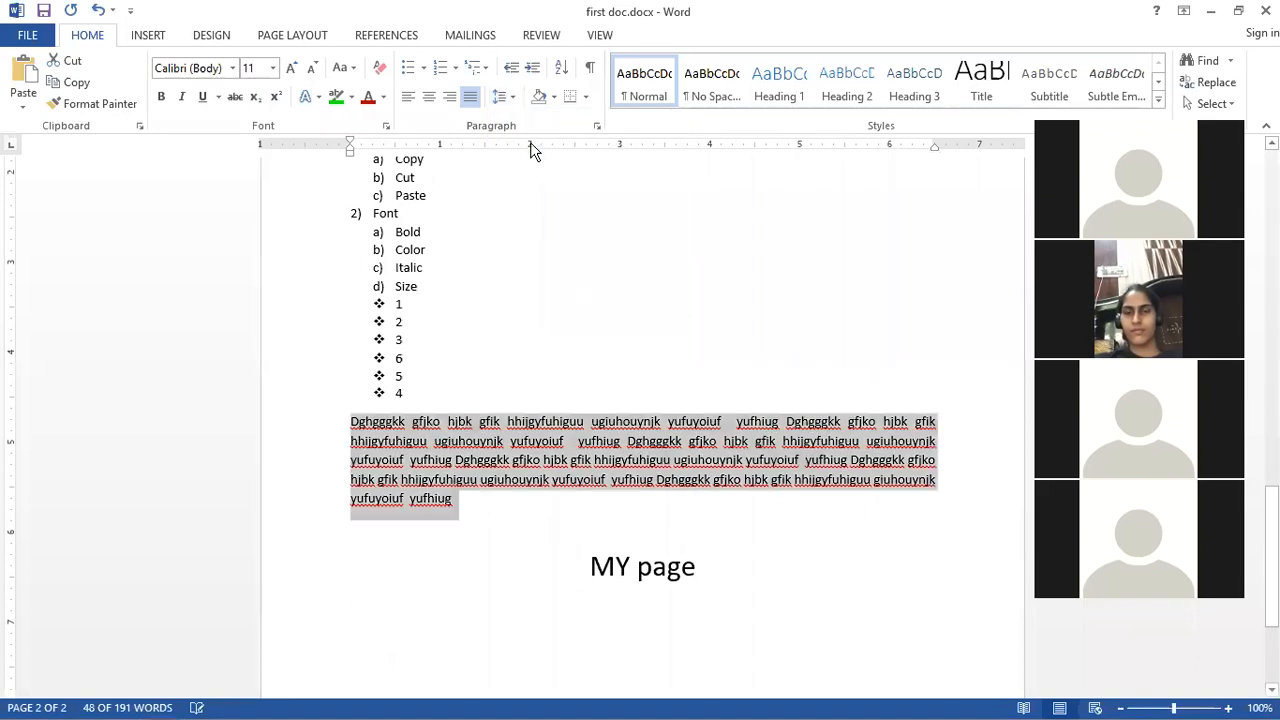
Step: Apply purple shading to the paragraph, then undo the shading
click(554, 97)
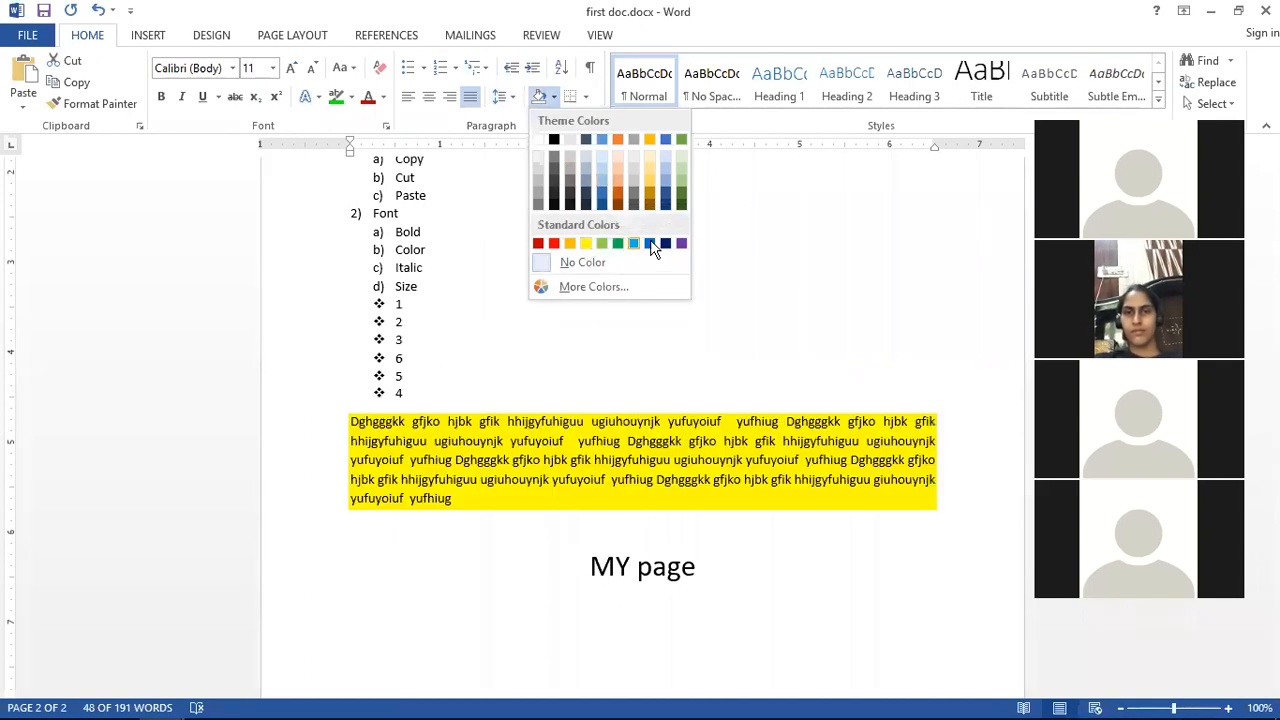
click(681, 244)
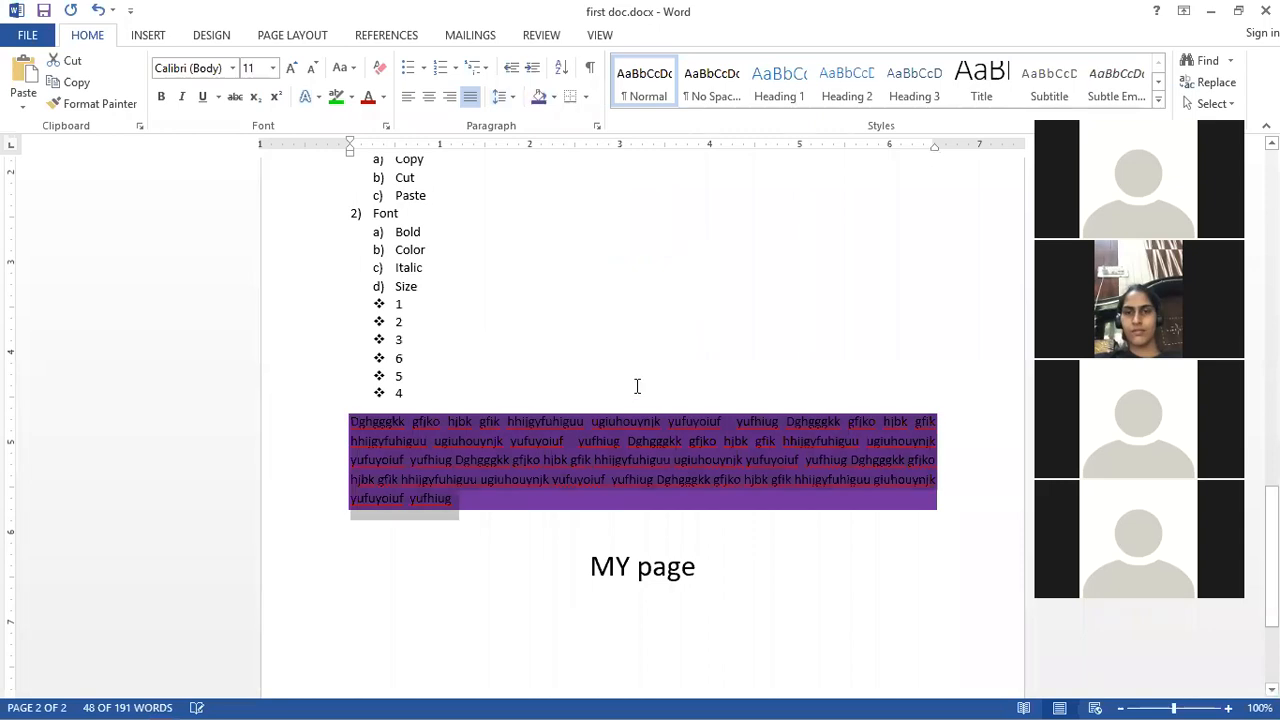
click(542, 490)
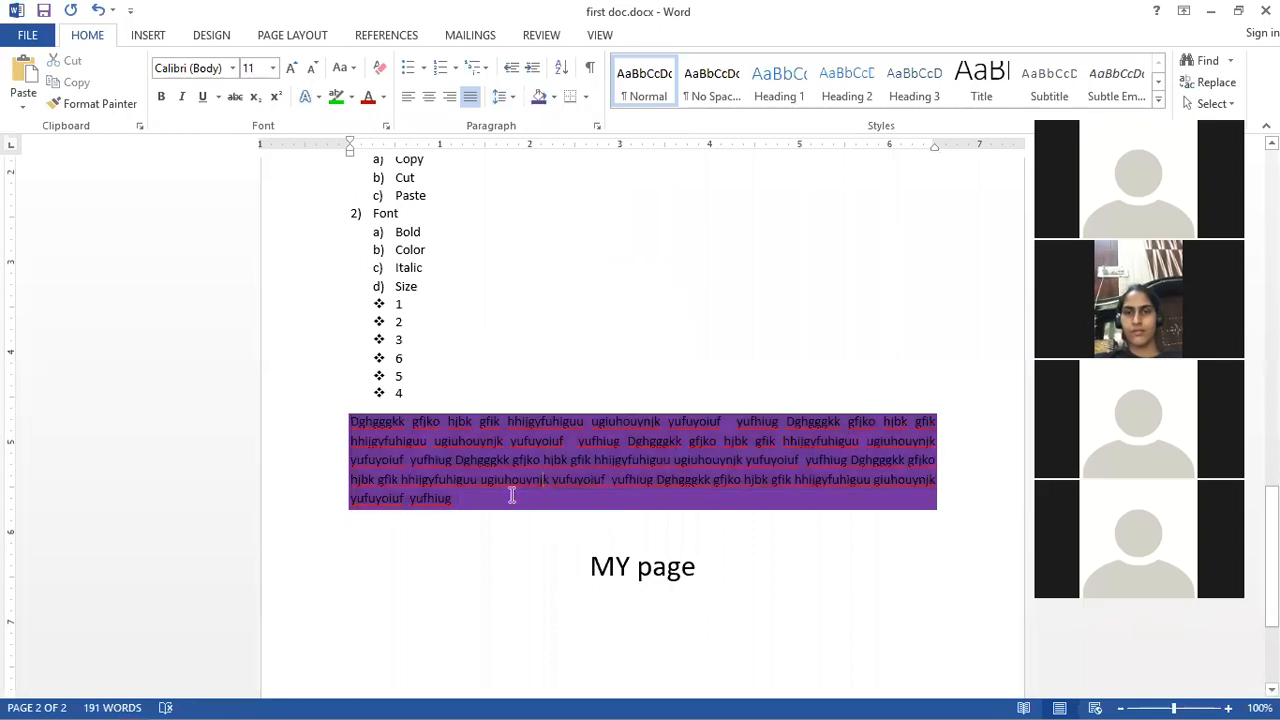
key(ctrl+z)
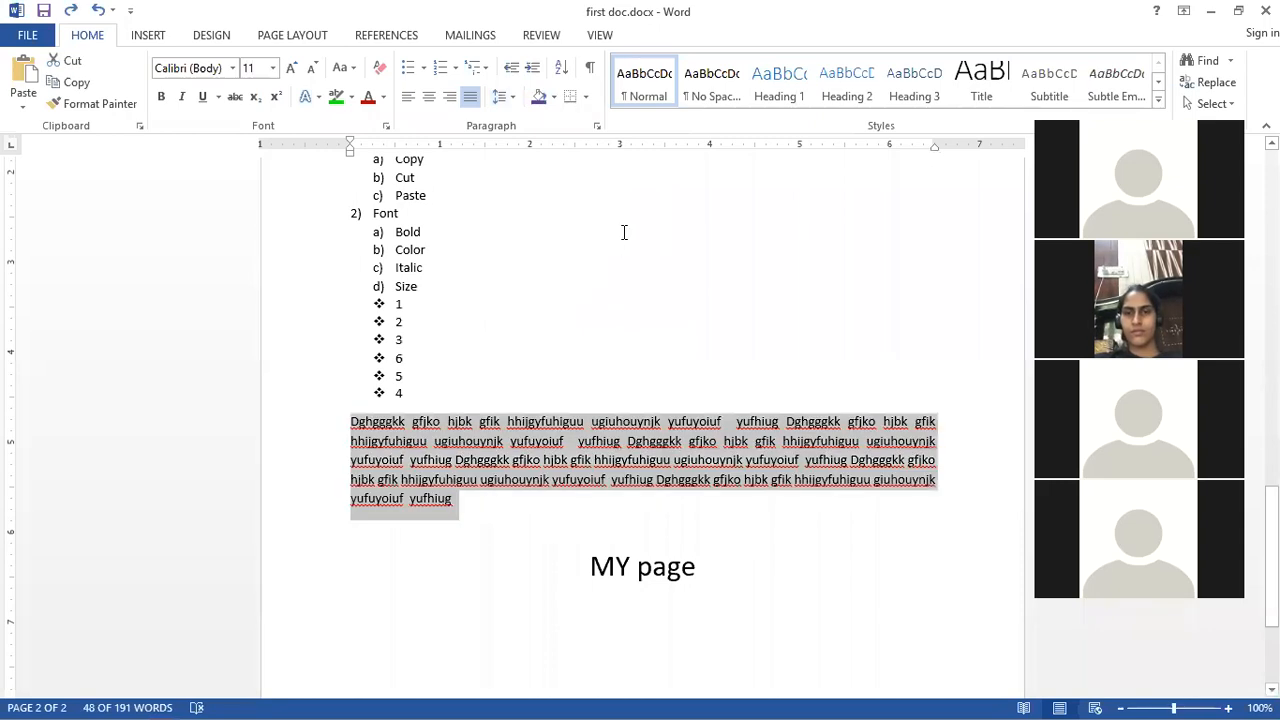
Step: Add all borders around the paragraph, then undo the borders
click(586, 97)
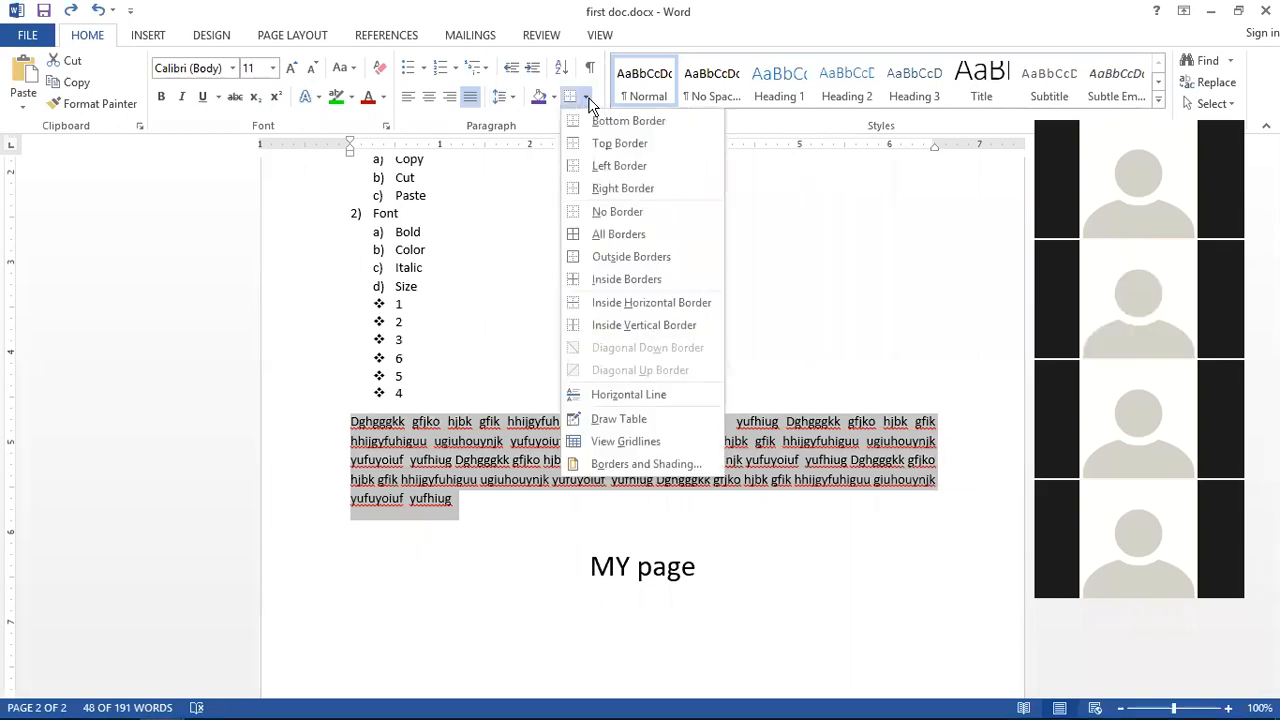
click(609, 234)
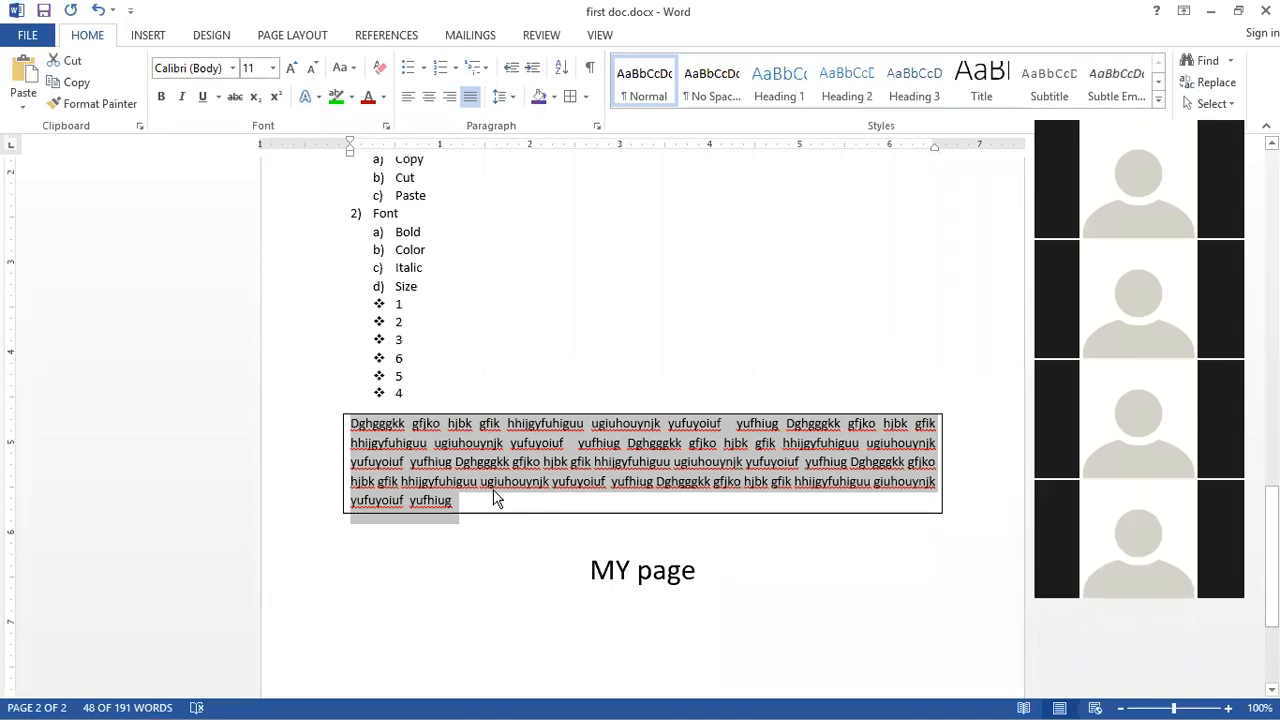
key(ctrl+z)
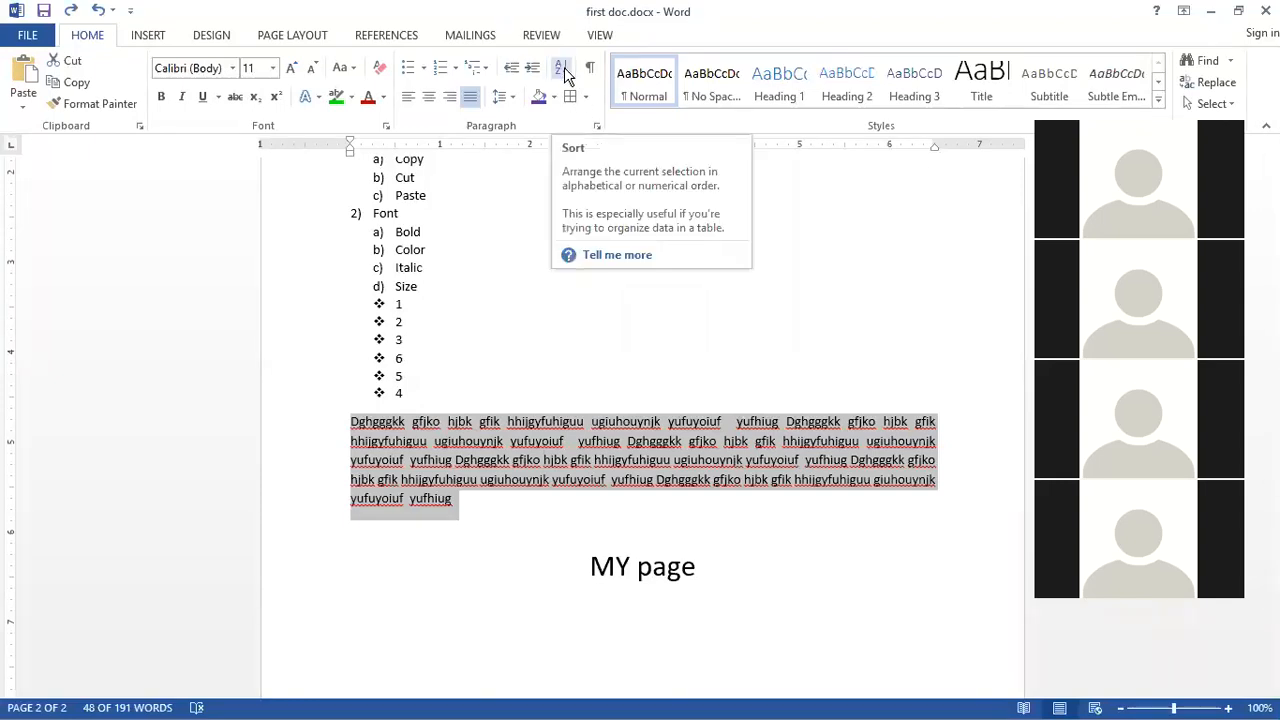
Step: Sort the bullet items 1 to 6 by number in descending order
click(410, 391)
drag(410, 391, 396, 302)
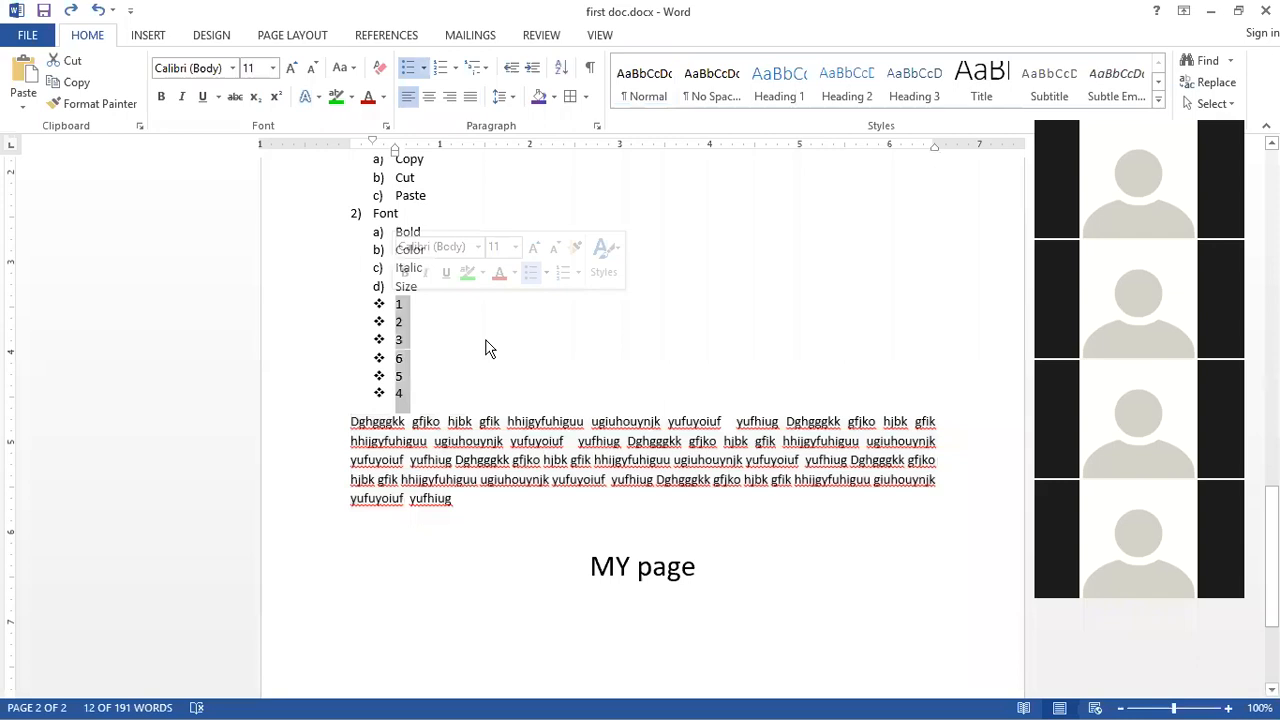
click(562, 67)
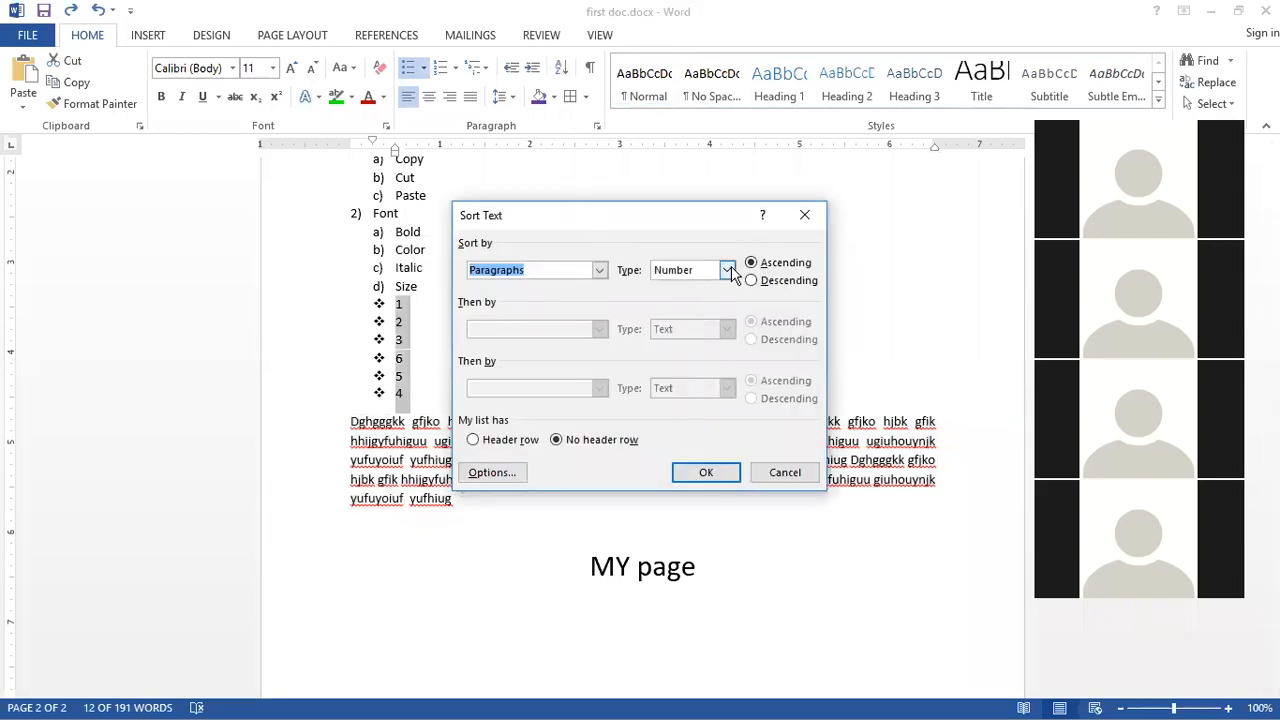
click(752, 281)
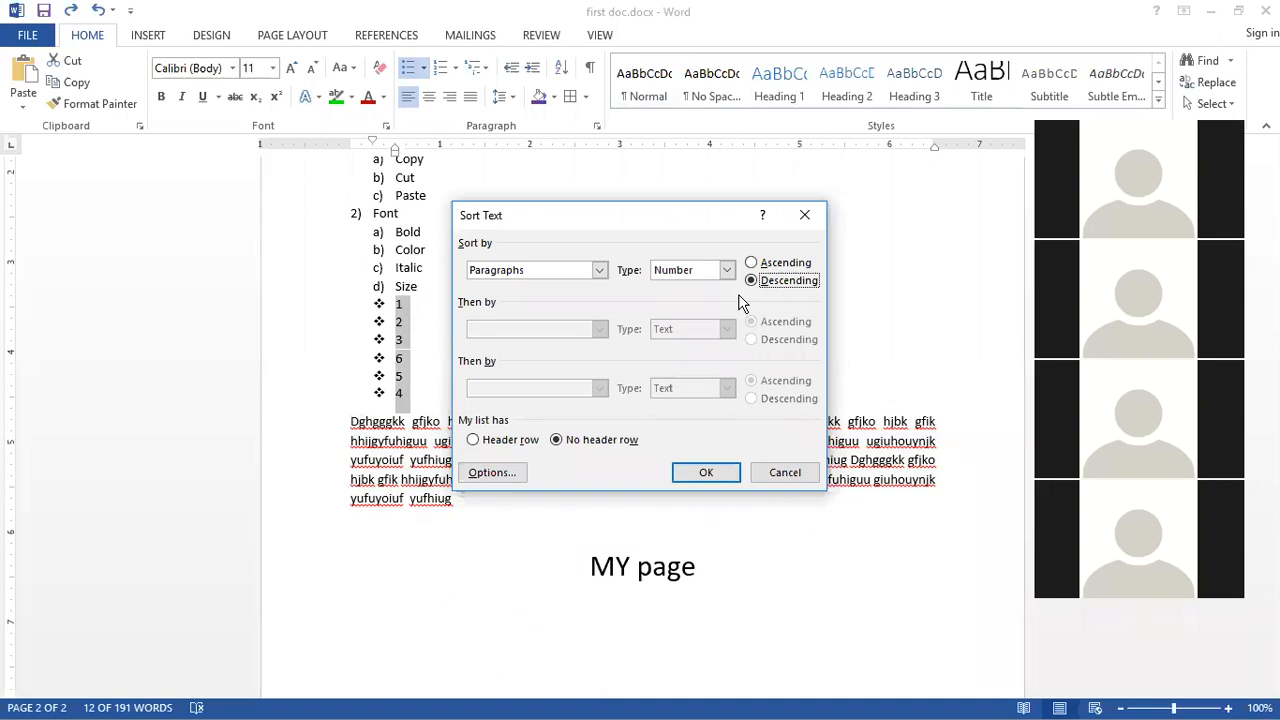
click(712, 479)
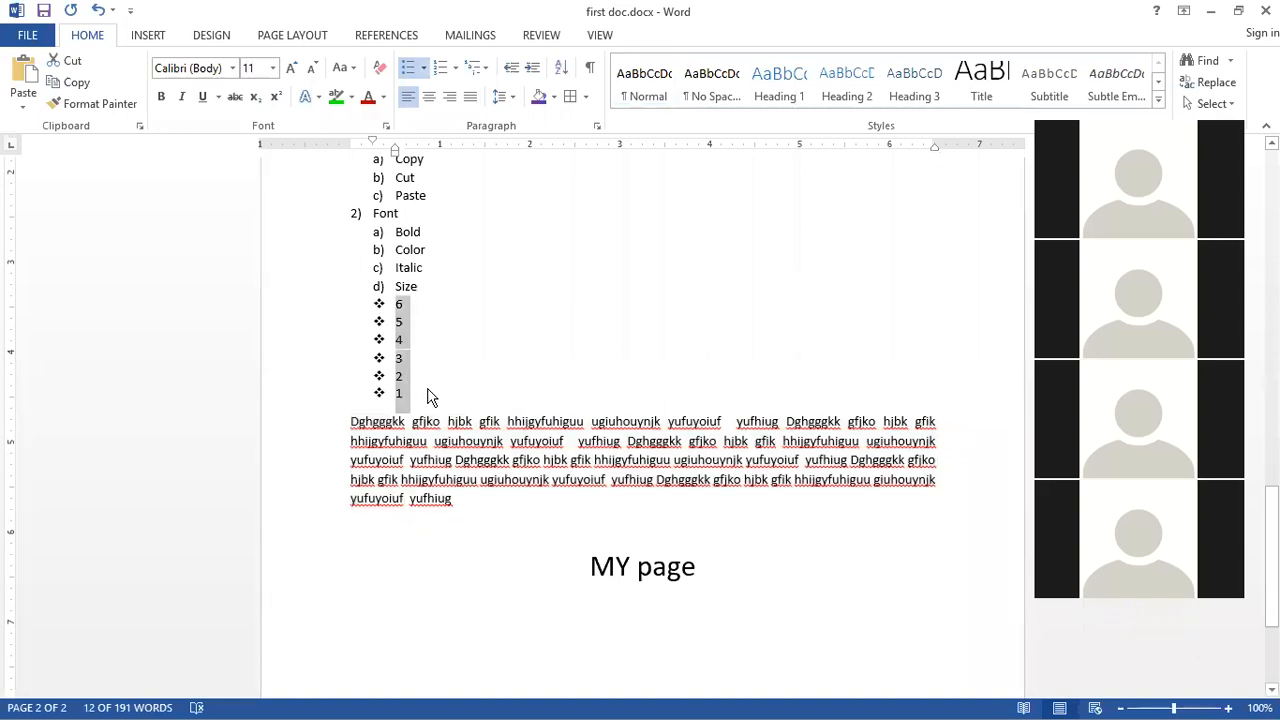
Step: Demote the Cut and Paste items to sub-items under Copy by increasing their indent
scroll(449, 371, up, 1)
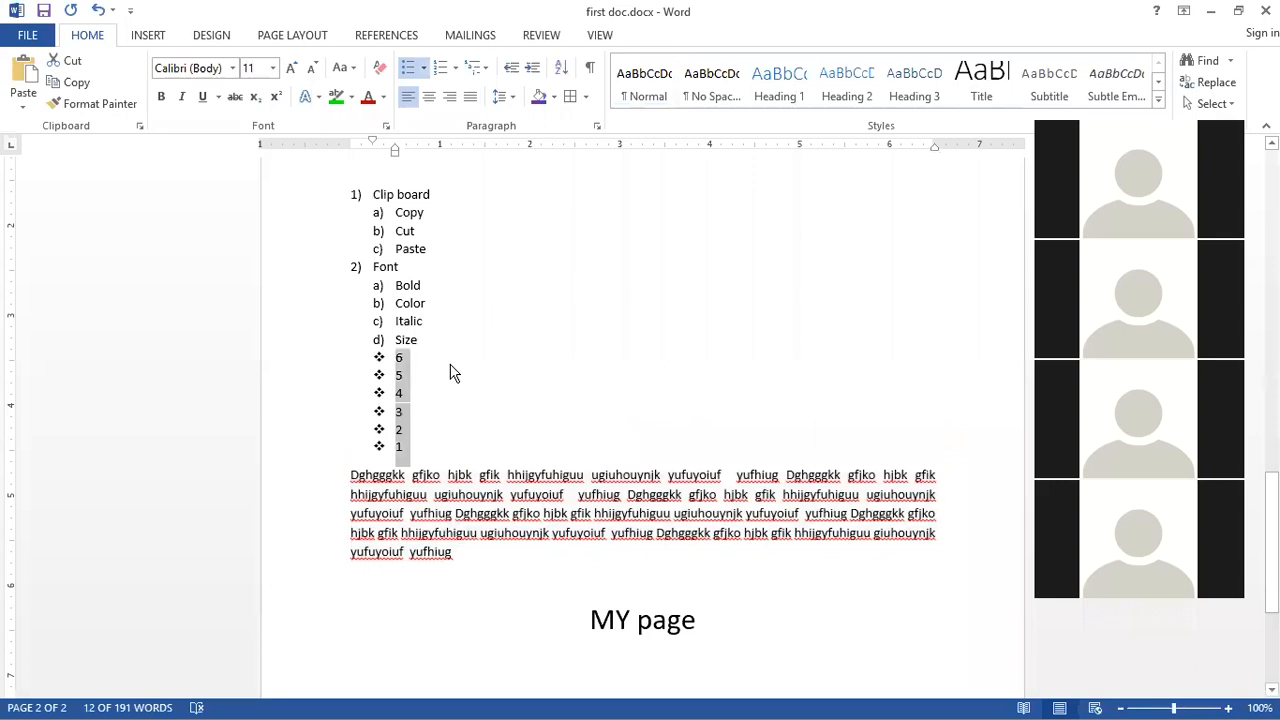
drag(433, 249, 395, 213)
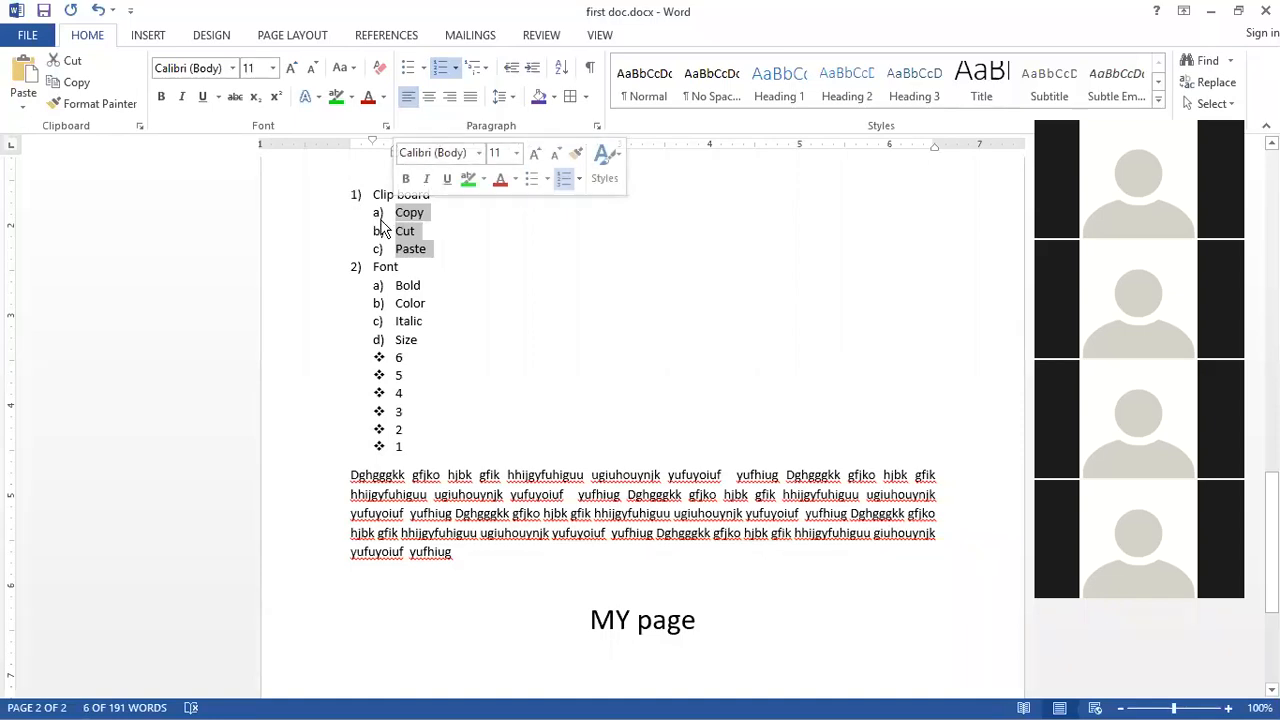
click(399, 213)
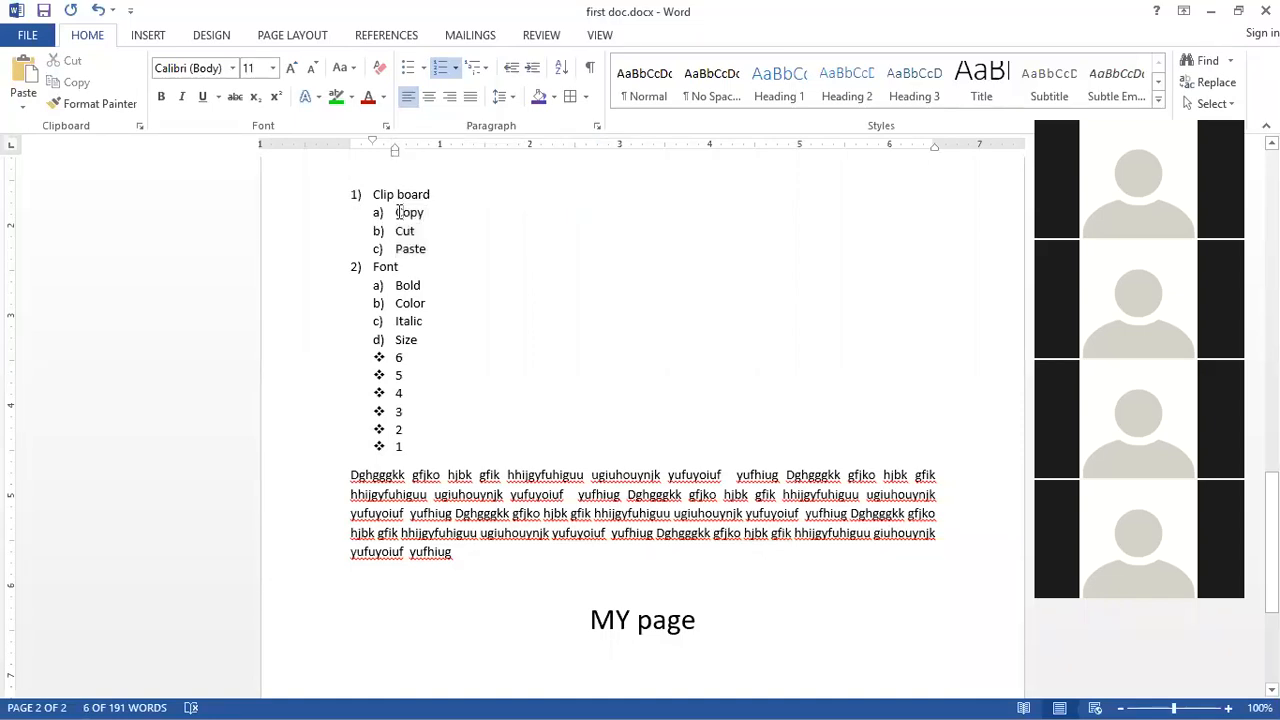
drag(395, 231, 427, 250)
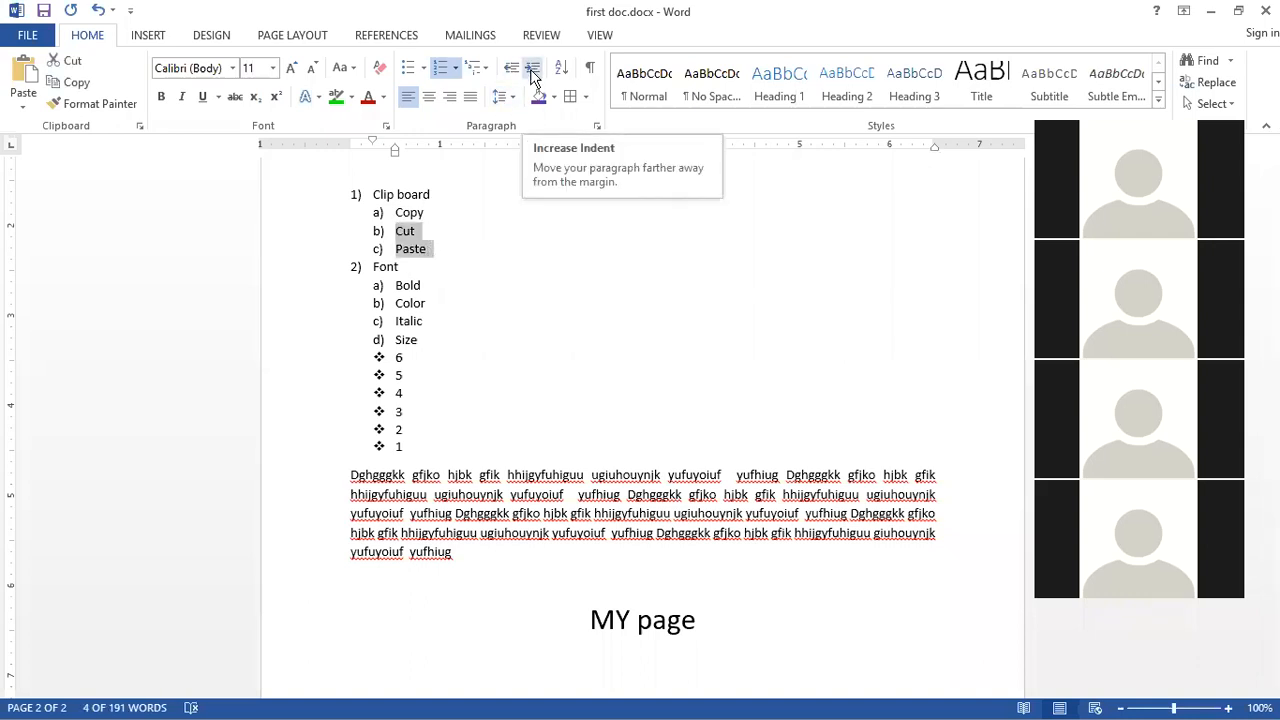
click(533, 68)
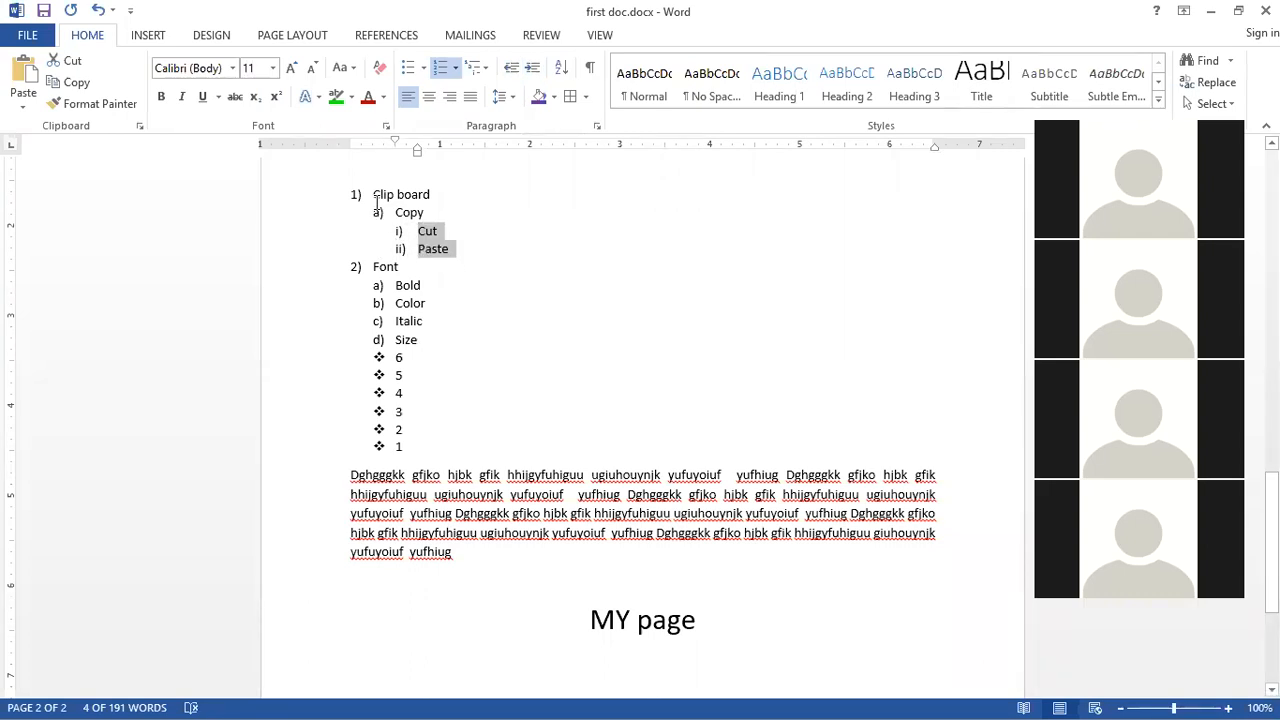
drag(374, 195, 451, 194)
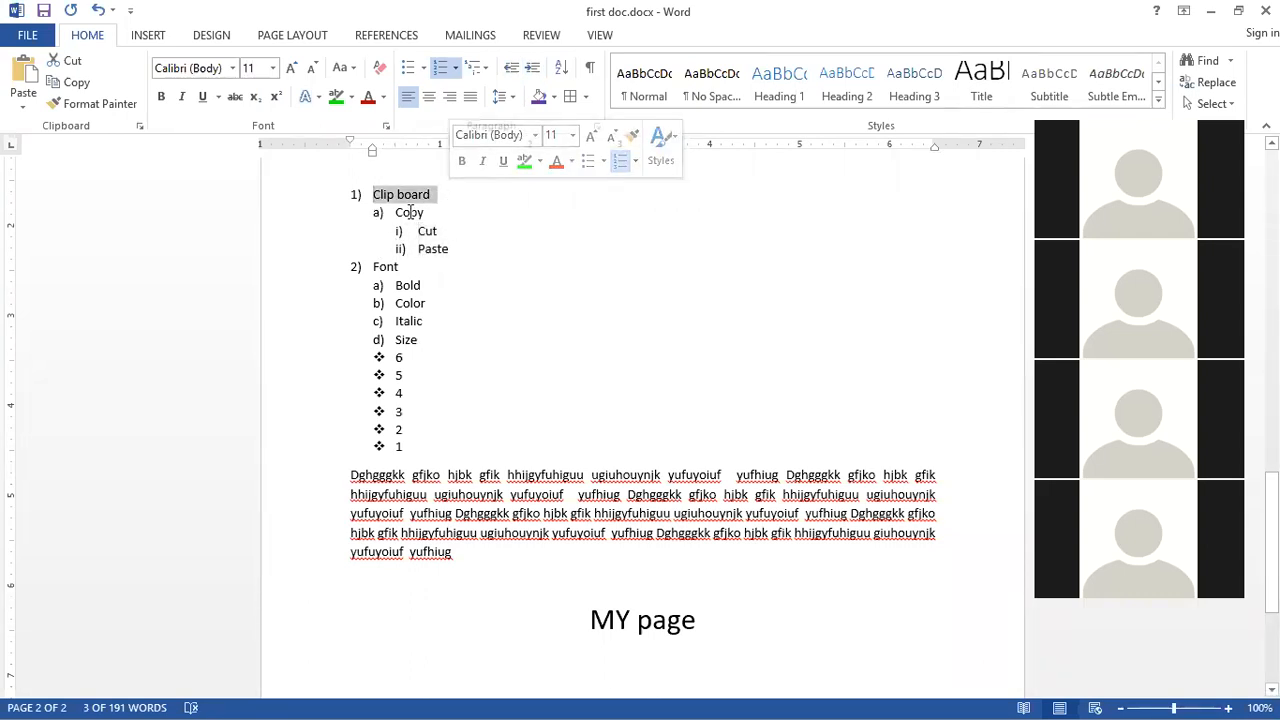
double_click(410, 212)
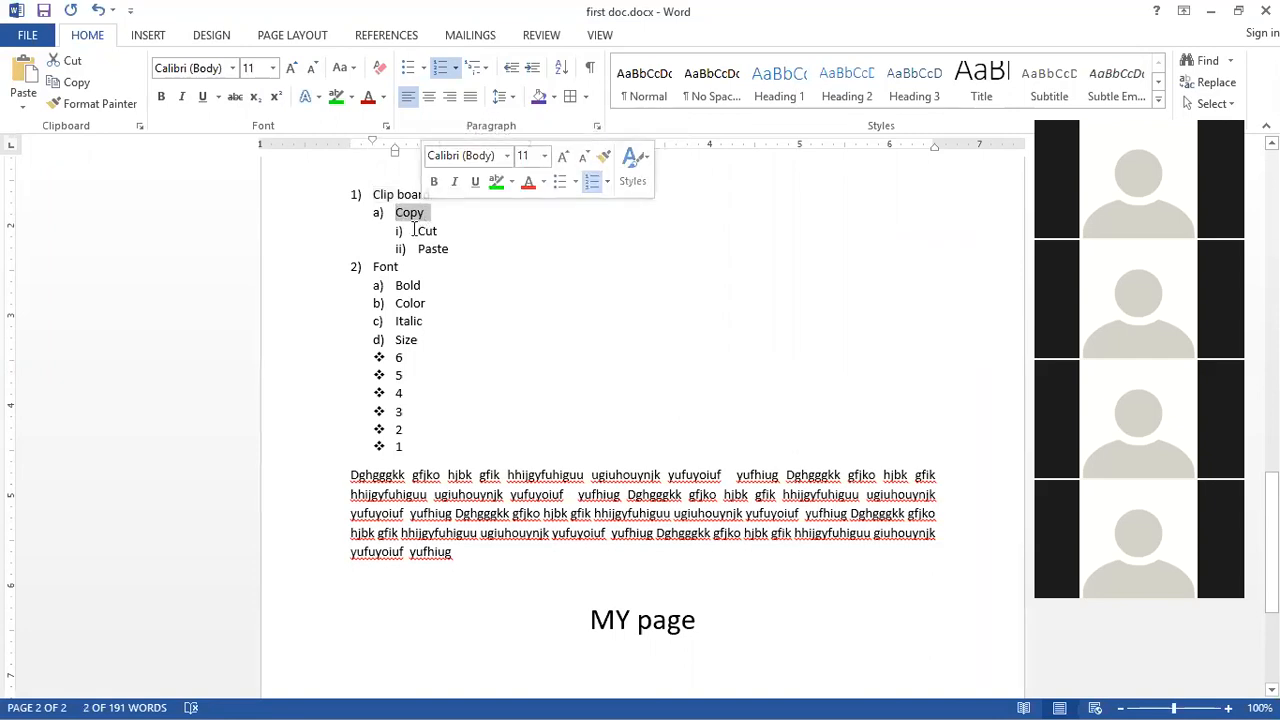
drag(414, 230, 455, 273)
click(450, 280)
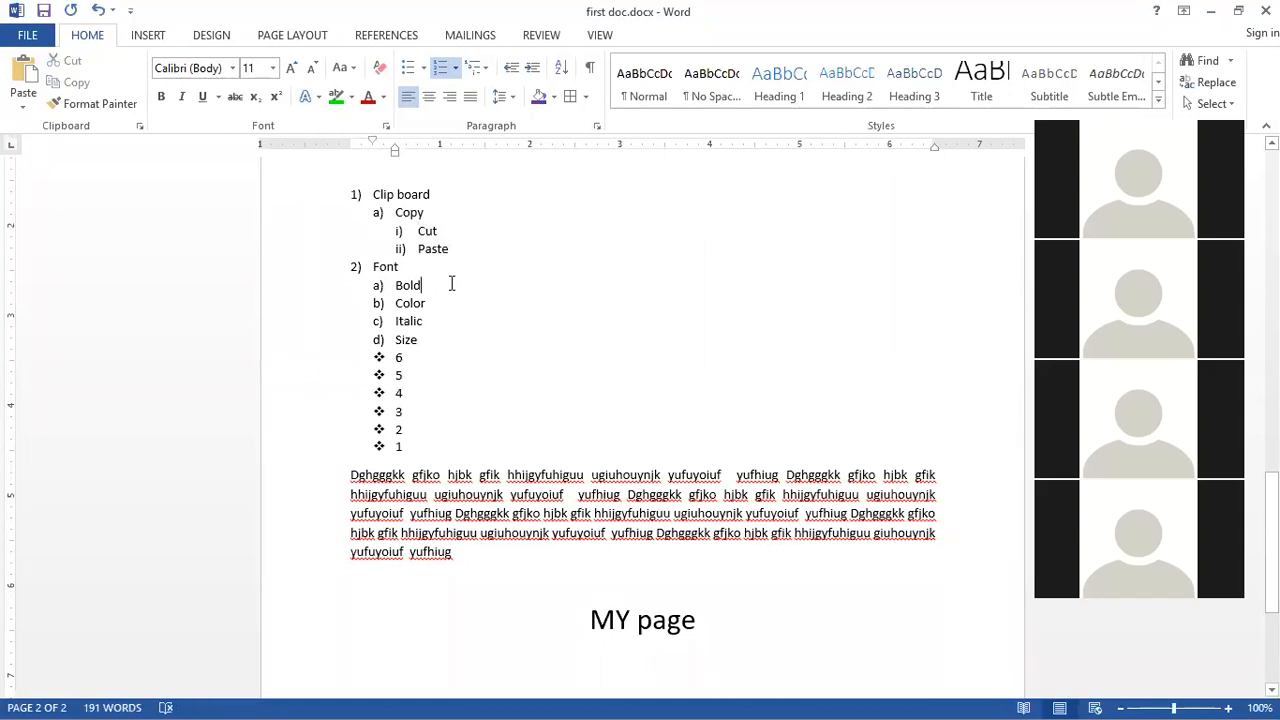
Step: Decrease the indent of the Cut and Paste items so they return to the same level as Copy
drag(415, 230, 455, 254)
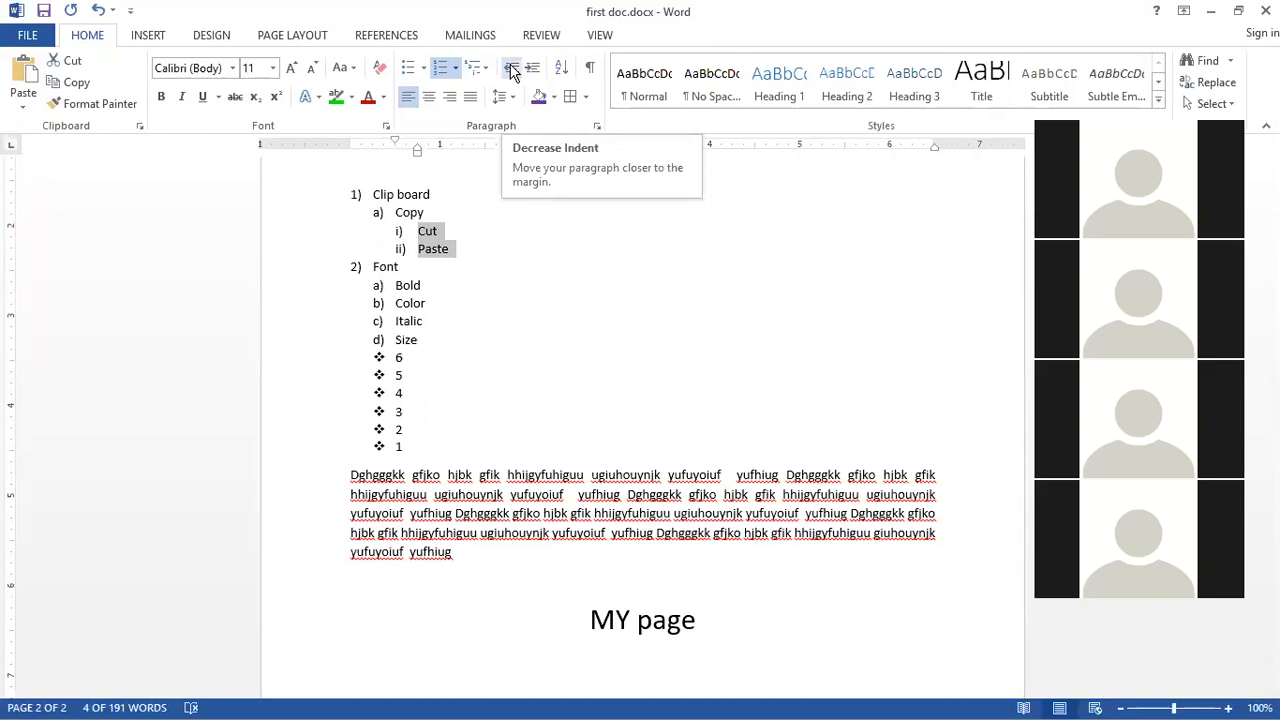
click(511, 70)
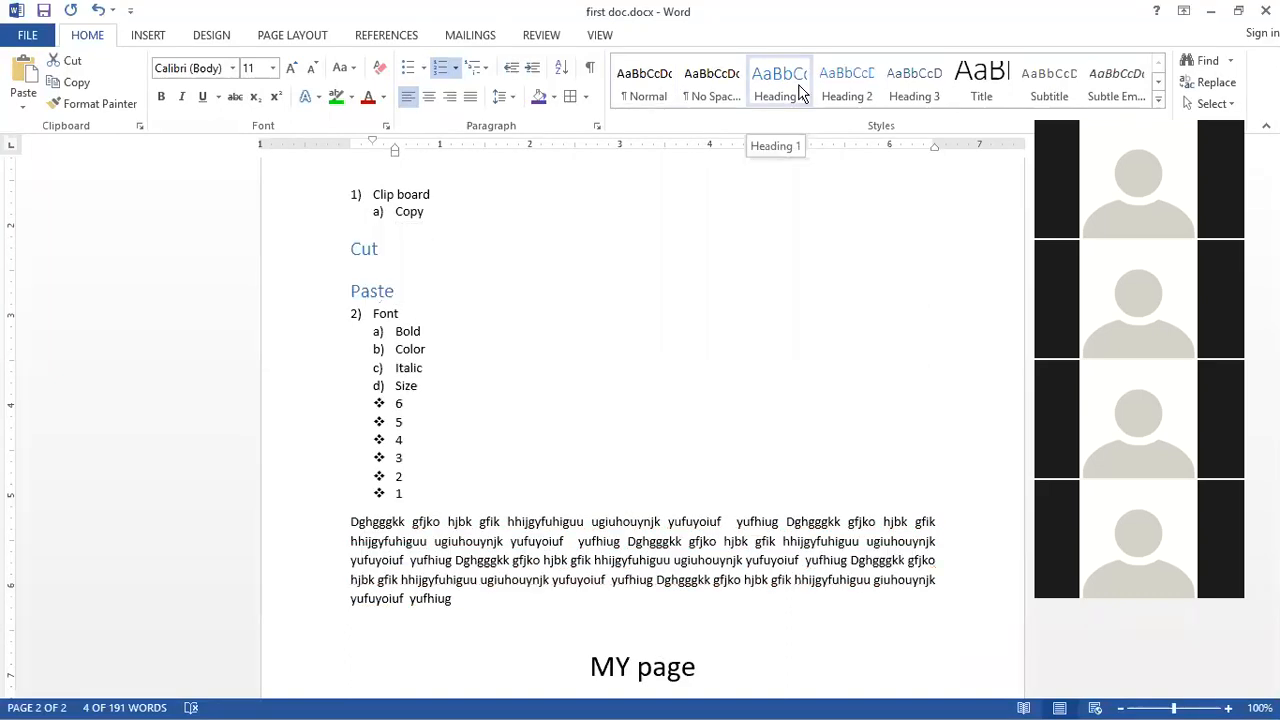
click(466, 552)
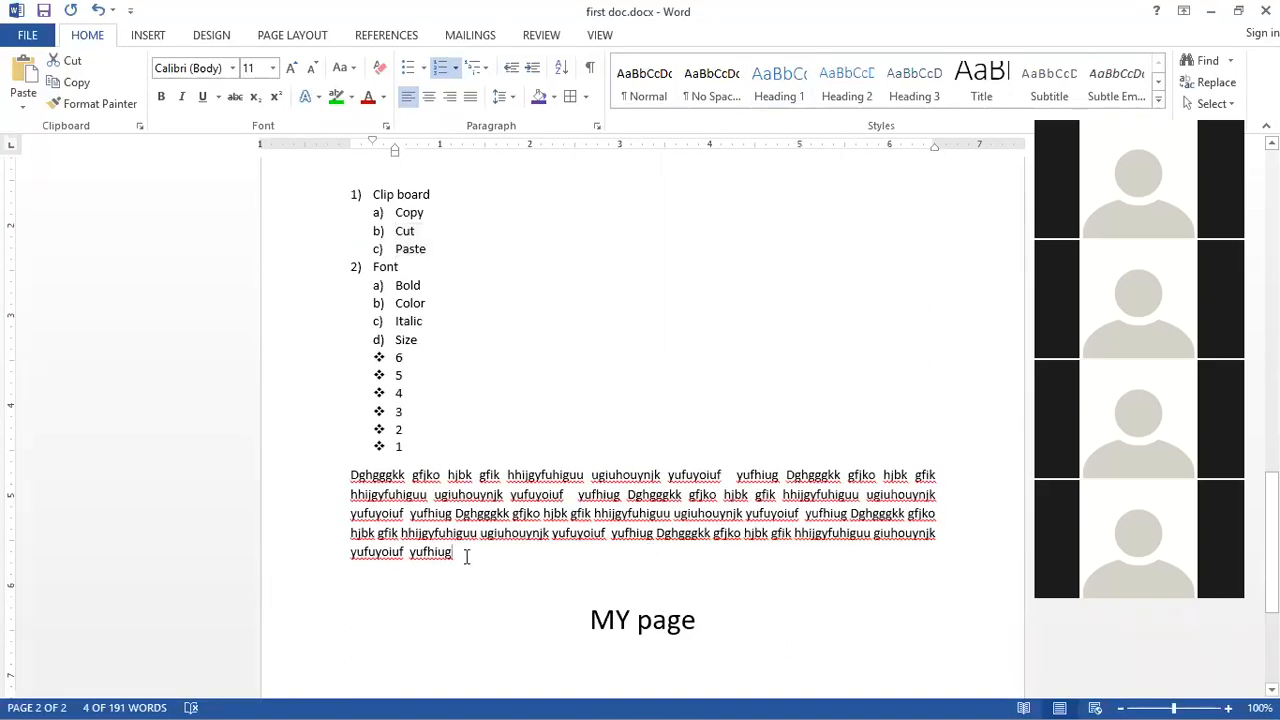
Step: Apply the Title and Subtle Emphasis styles to the paragraph, then undo both style changes
double_click(338, 472)
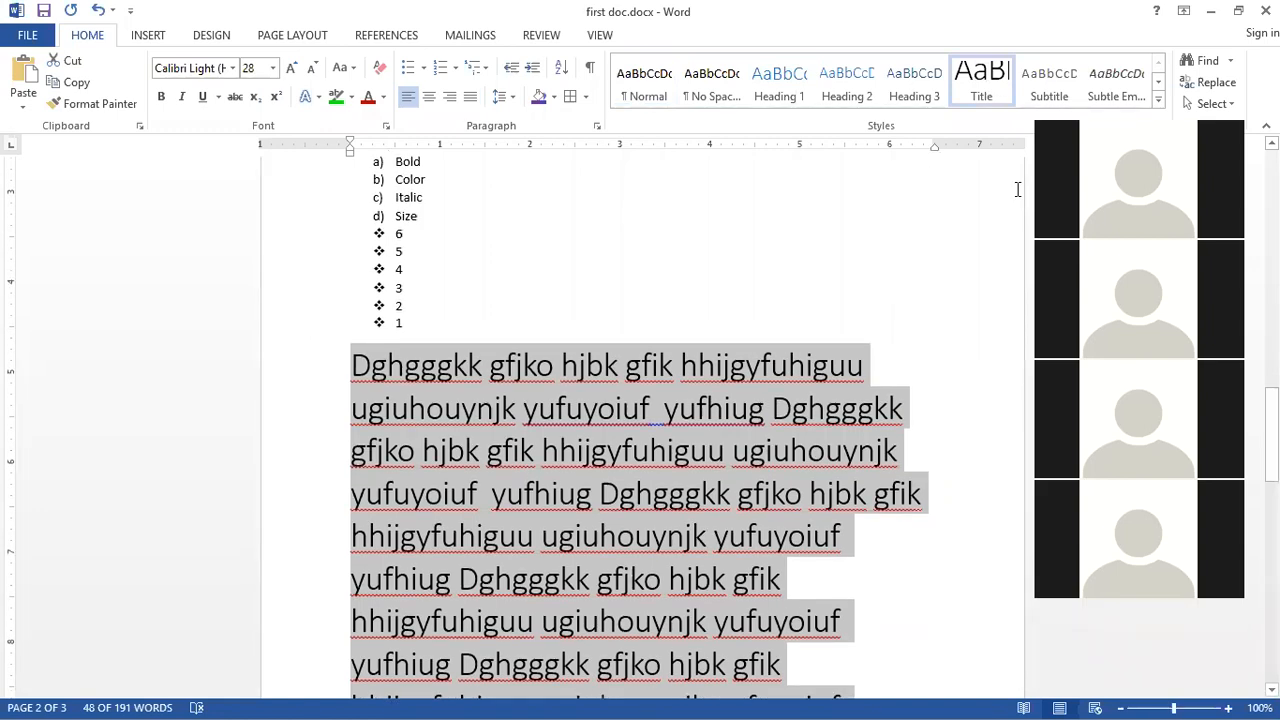
click(1117, 80)
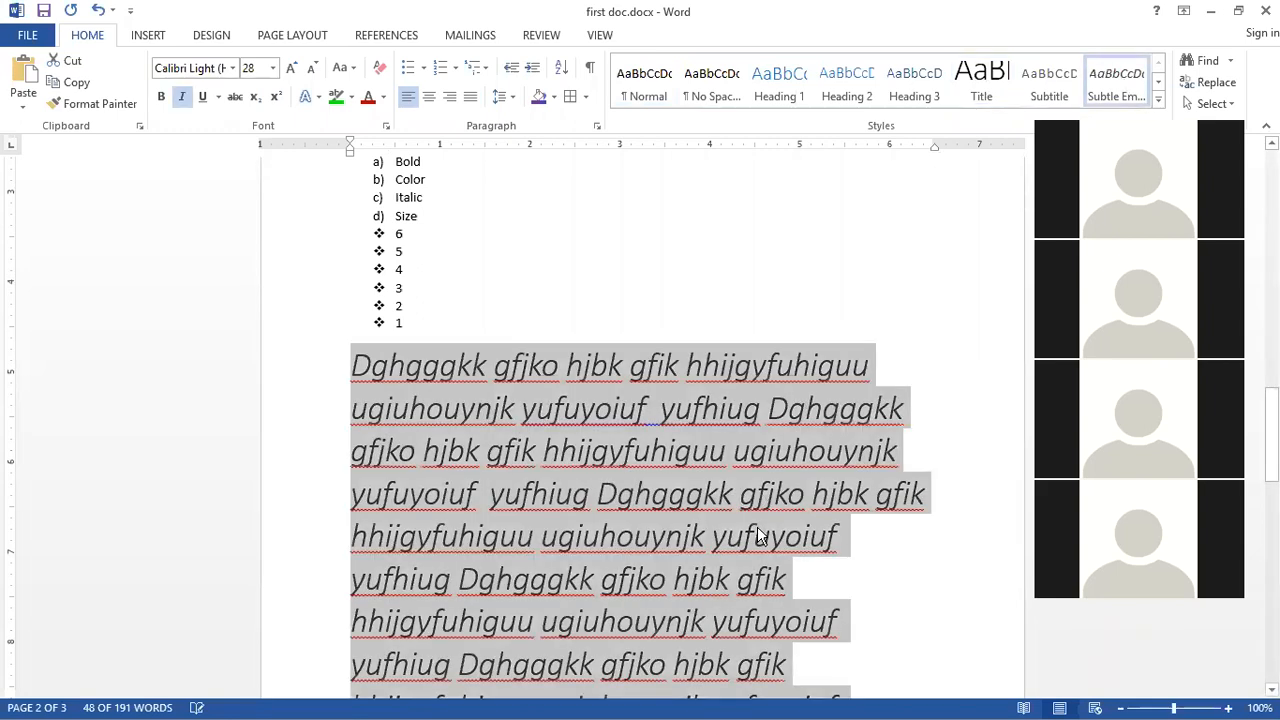
click(758, 536)
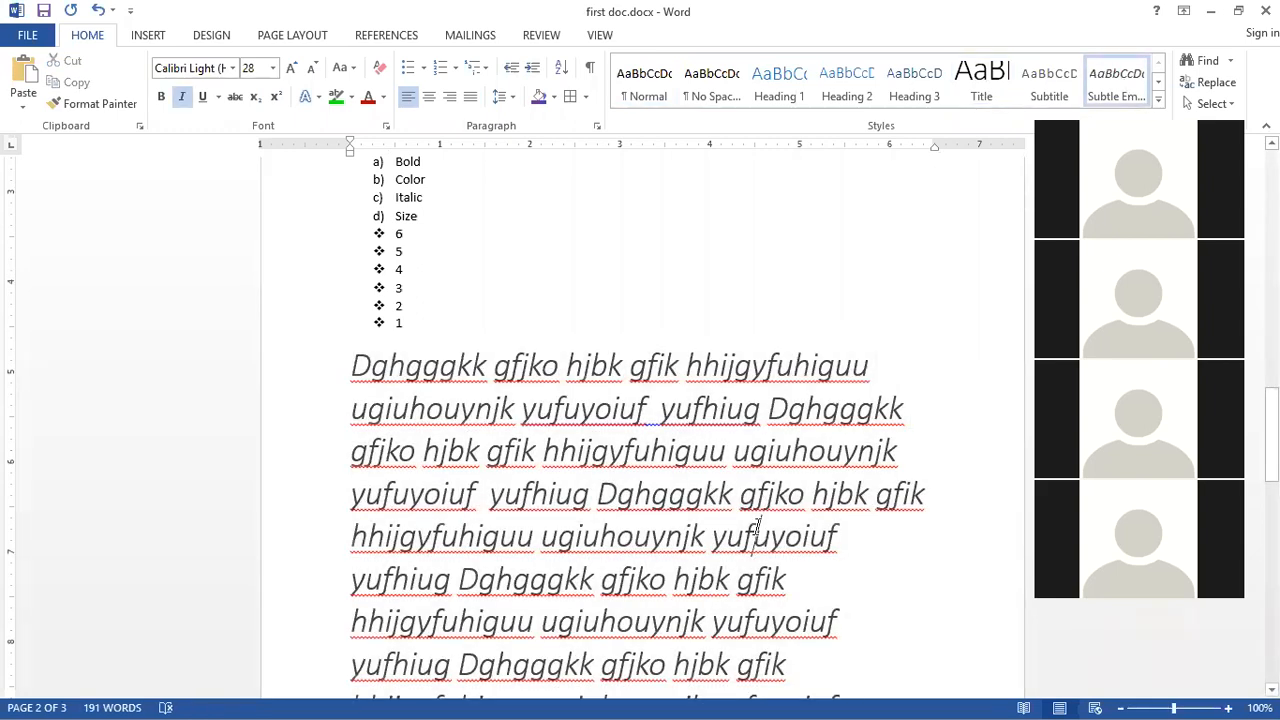
key(ctrl+z)
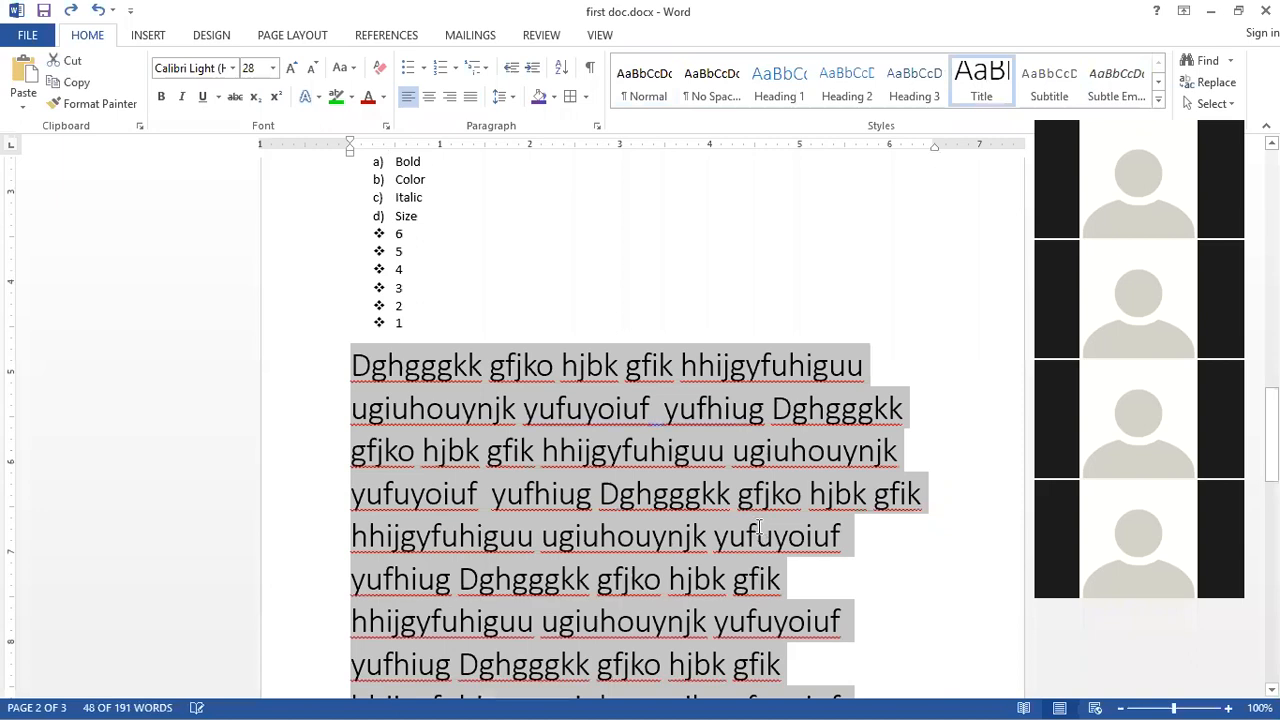
key(ctrl+z)
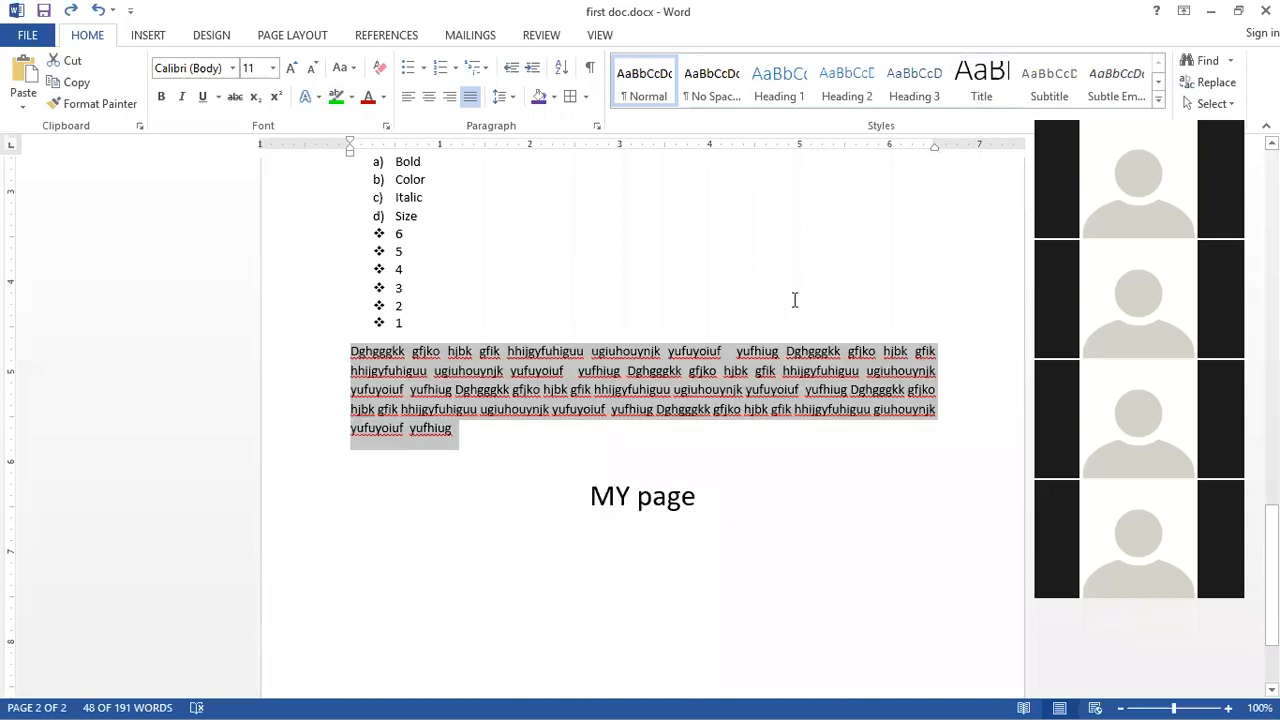
Step: Open the Navigation pane and search the document for kanyA
click(794, 300)
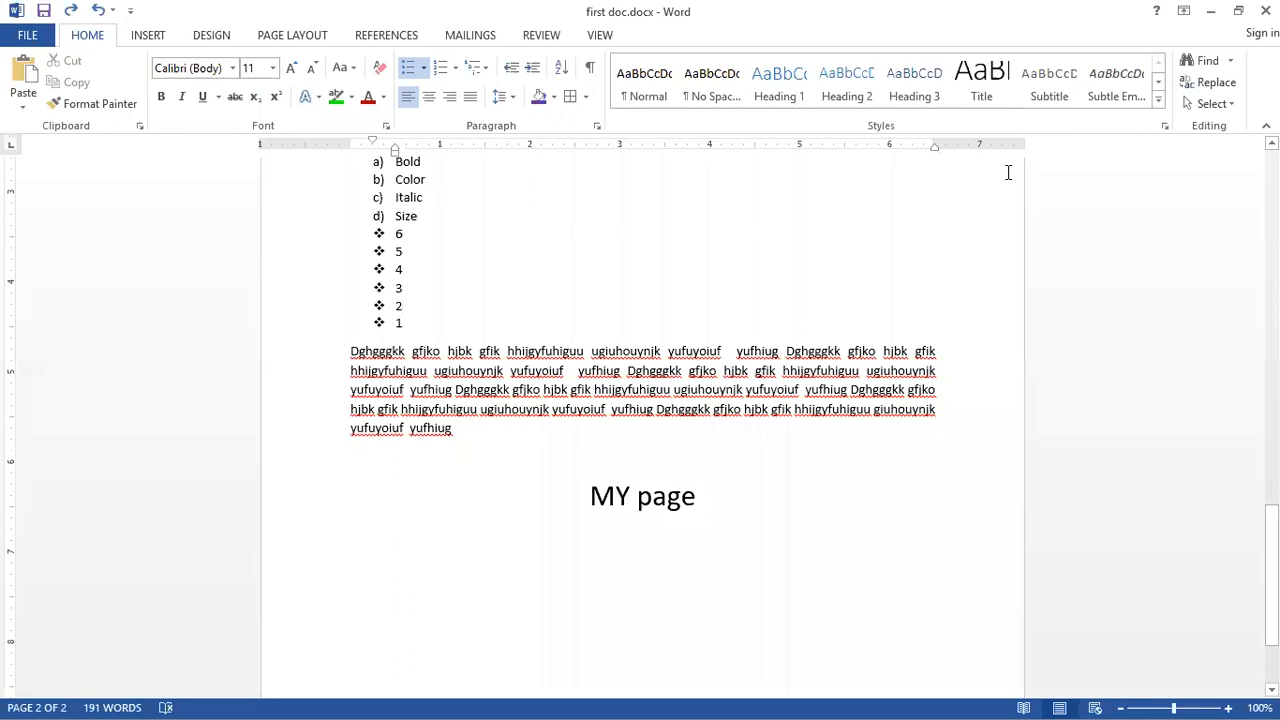
click(879, 389)
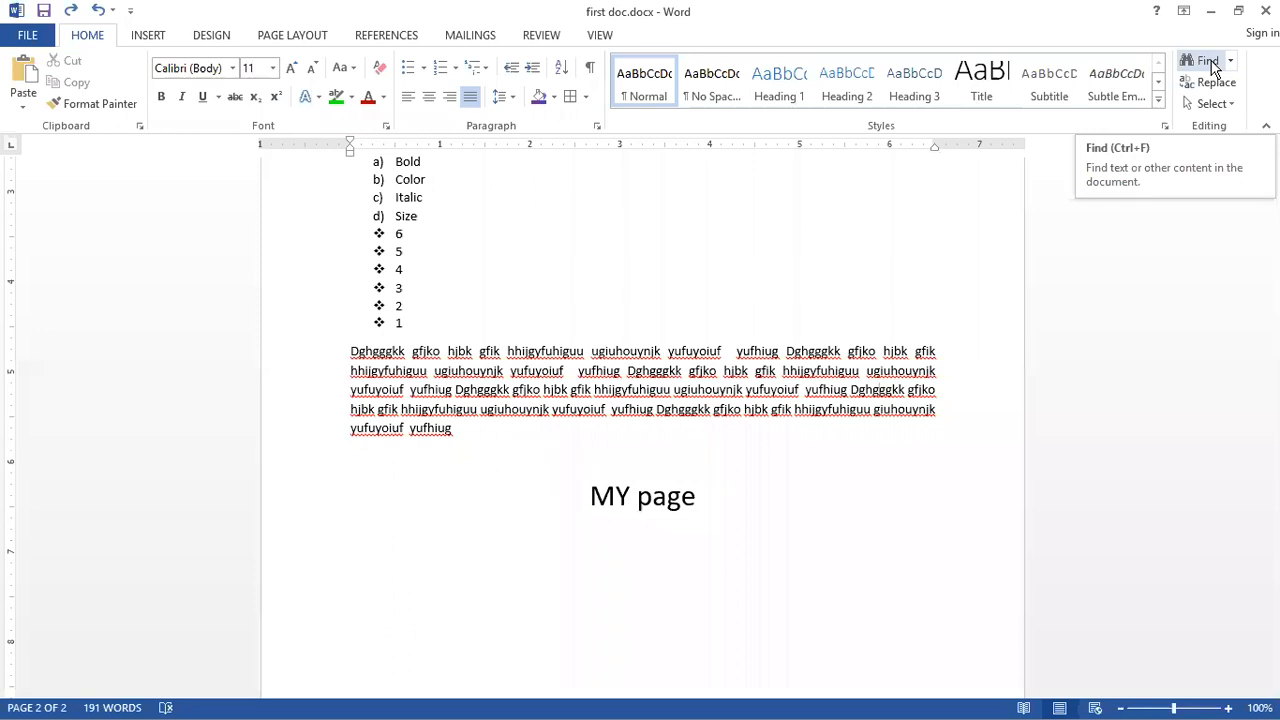
click(1214, 66)
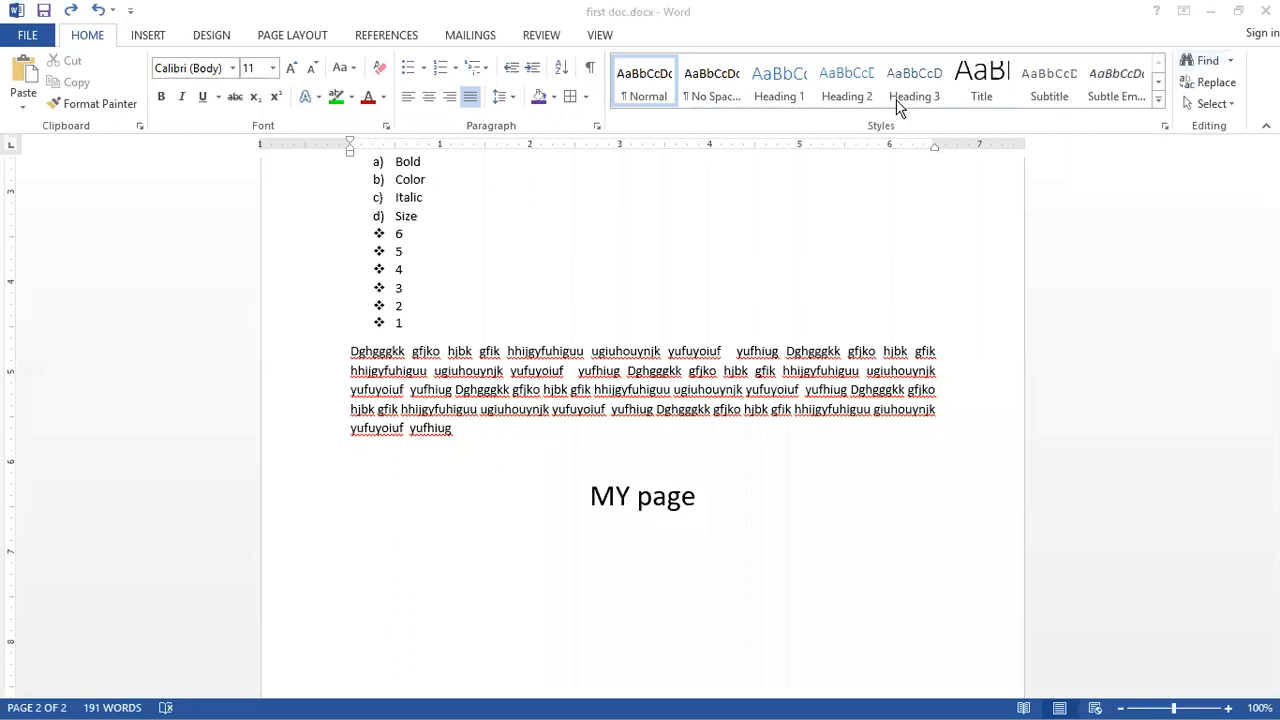
click(1210, 62)
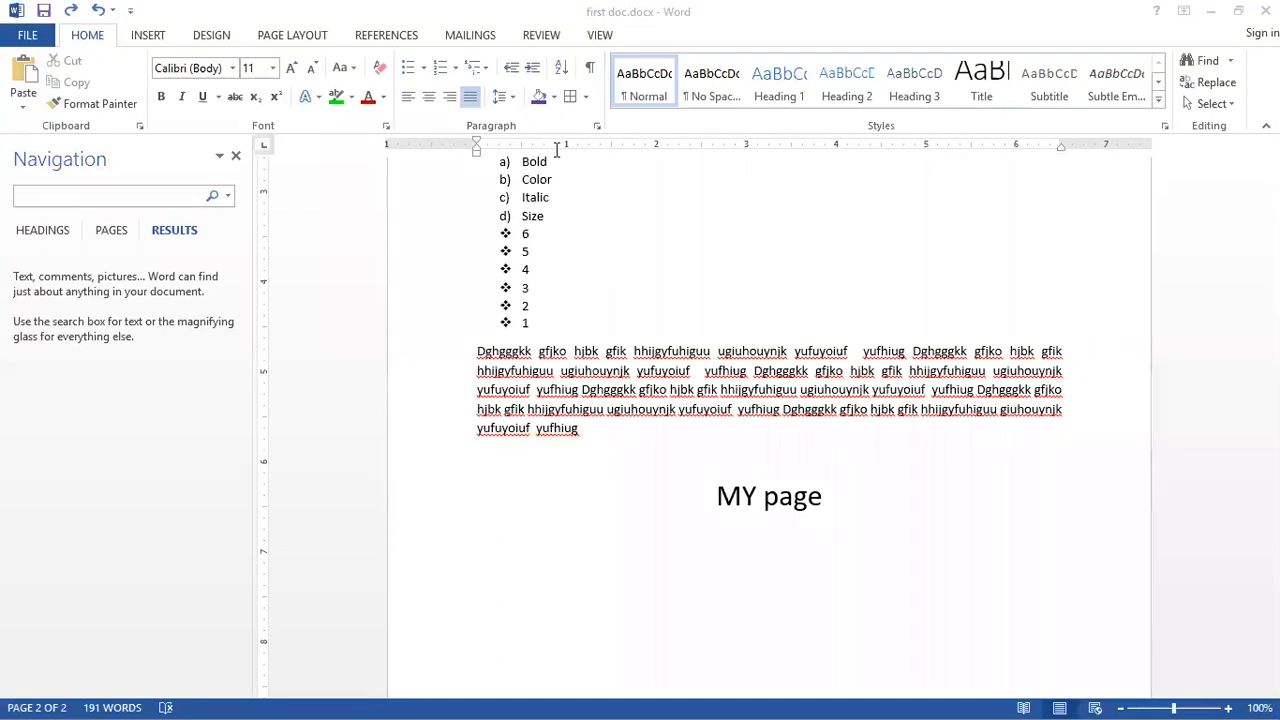
click(97, 195)
click(98, 195)
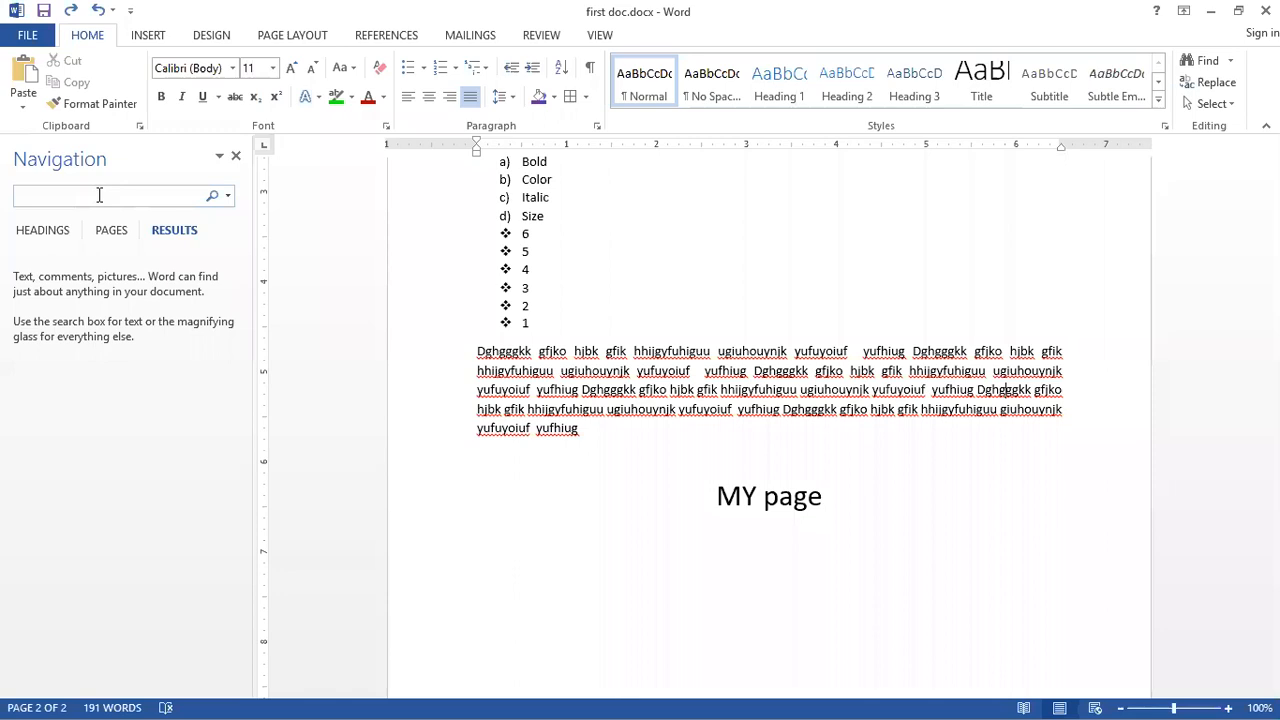
text(kany)
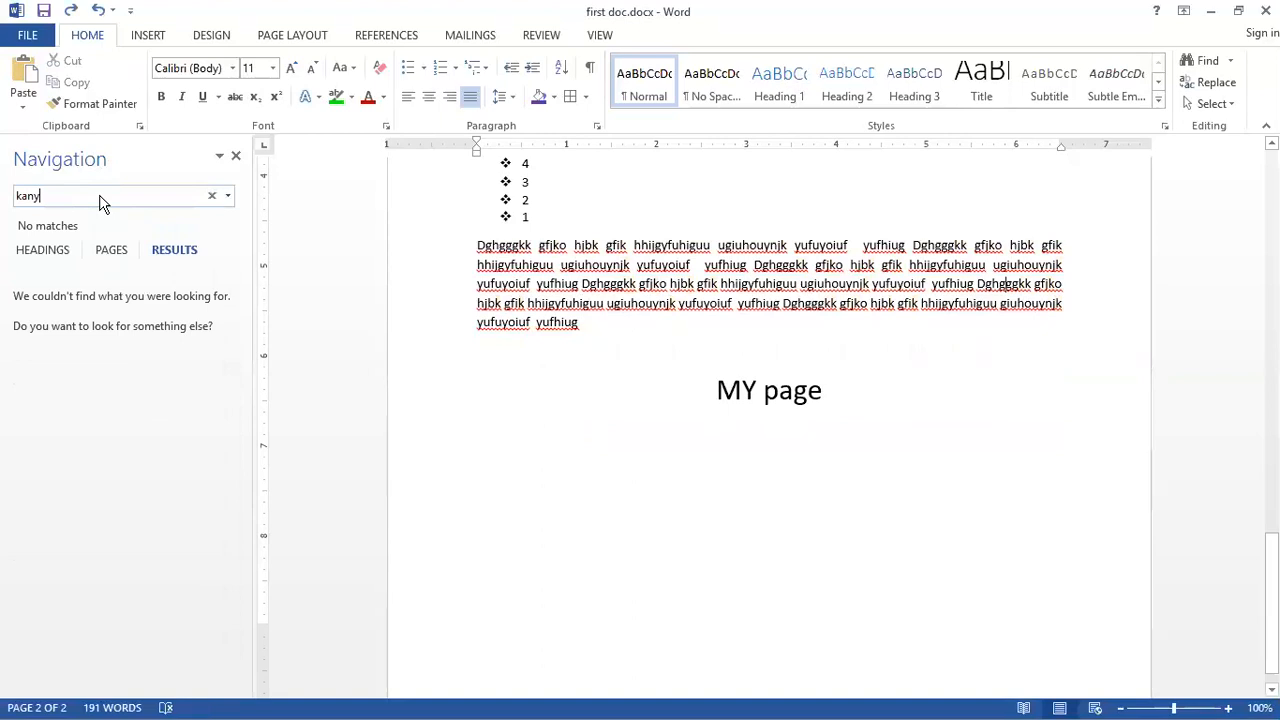
text(A)
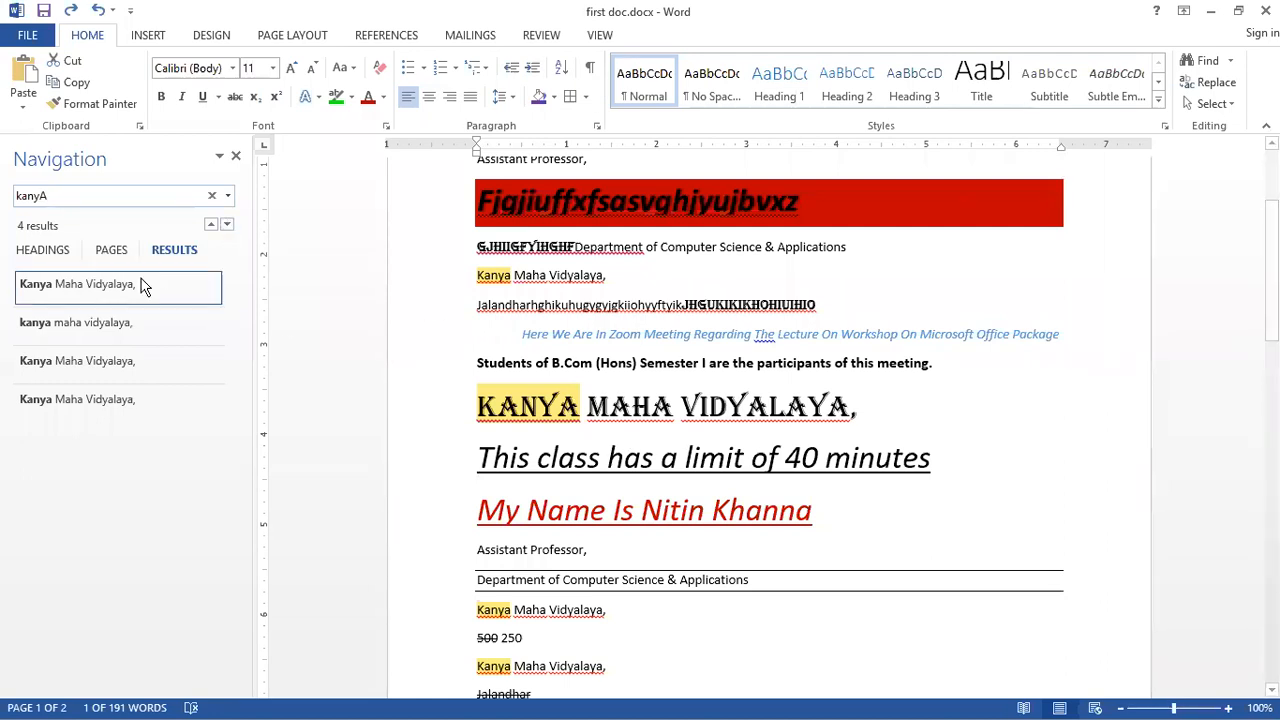
Step: Step forward and back through the kanyA search matches in the document
click(227, 225)
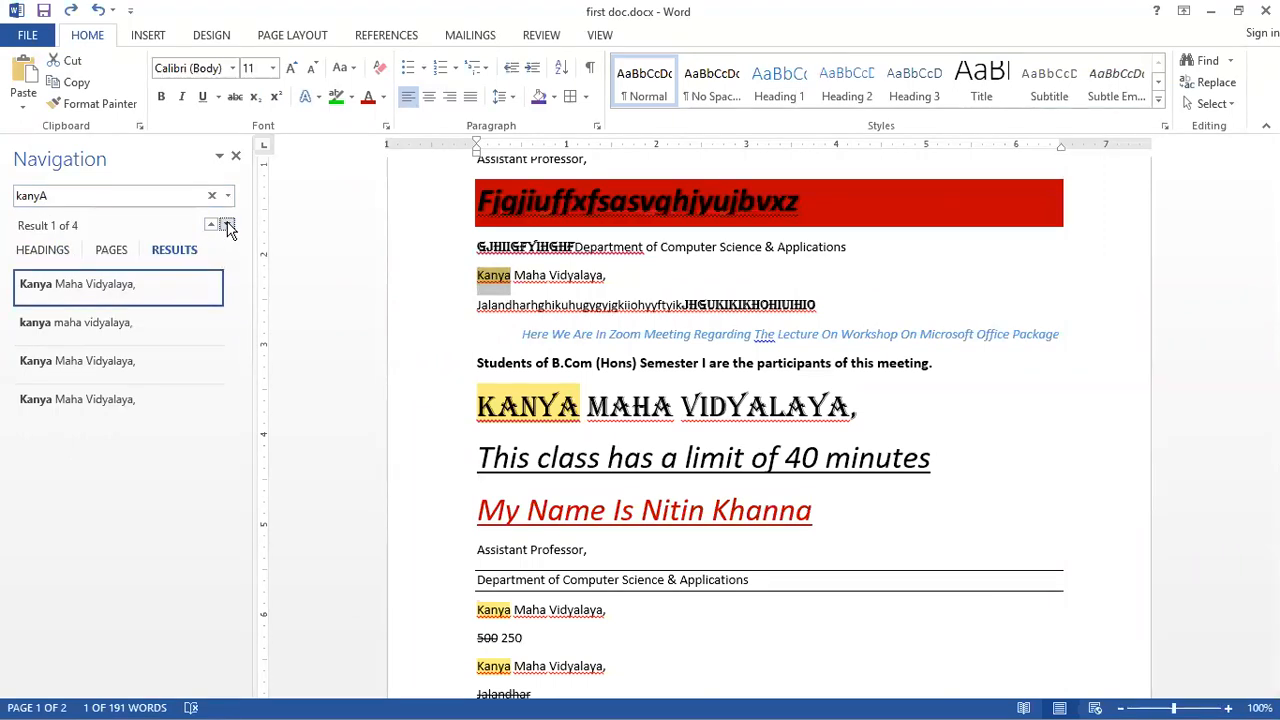
click(227, 225)
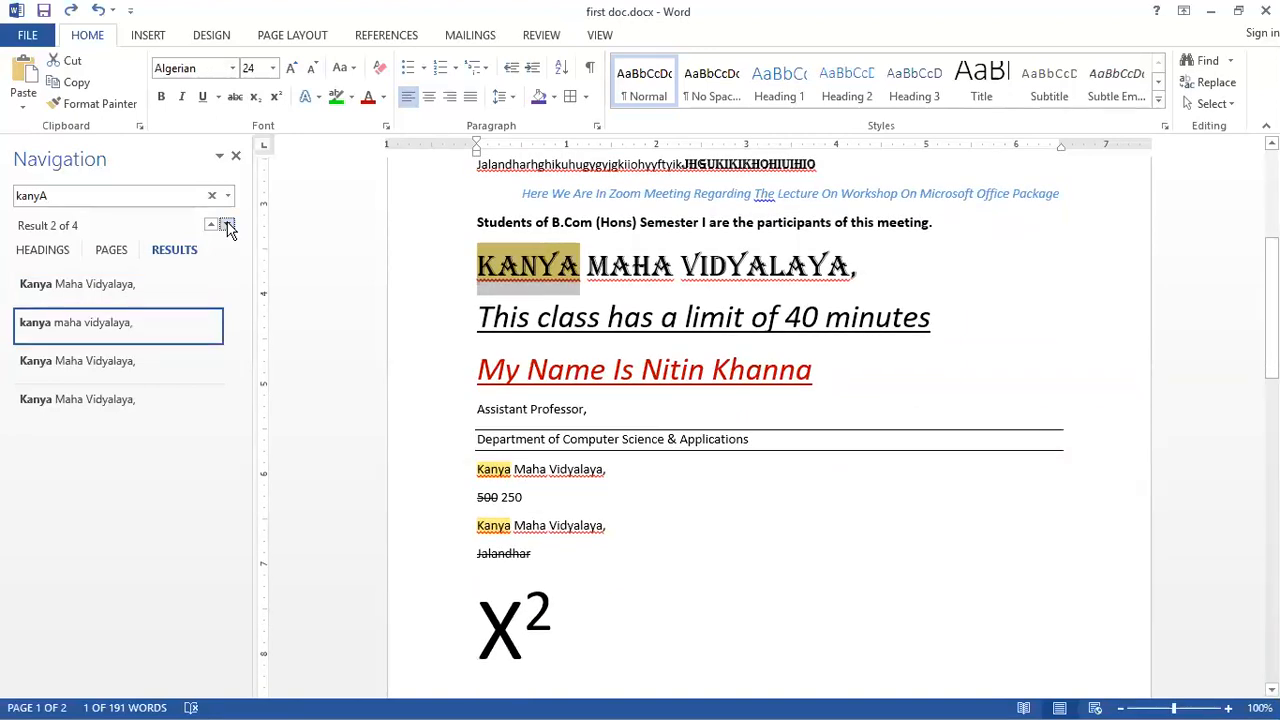
click(227, 225)
click(227, 225)
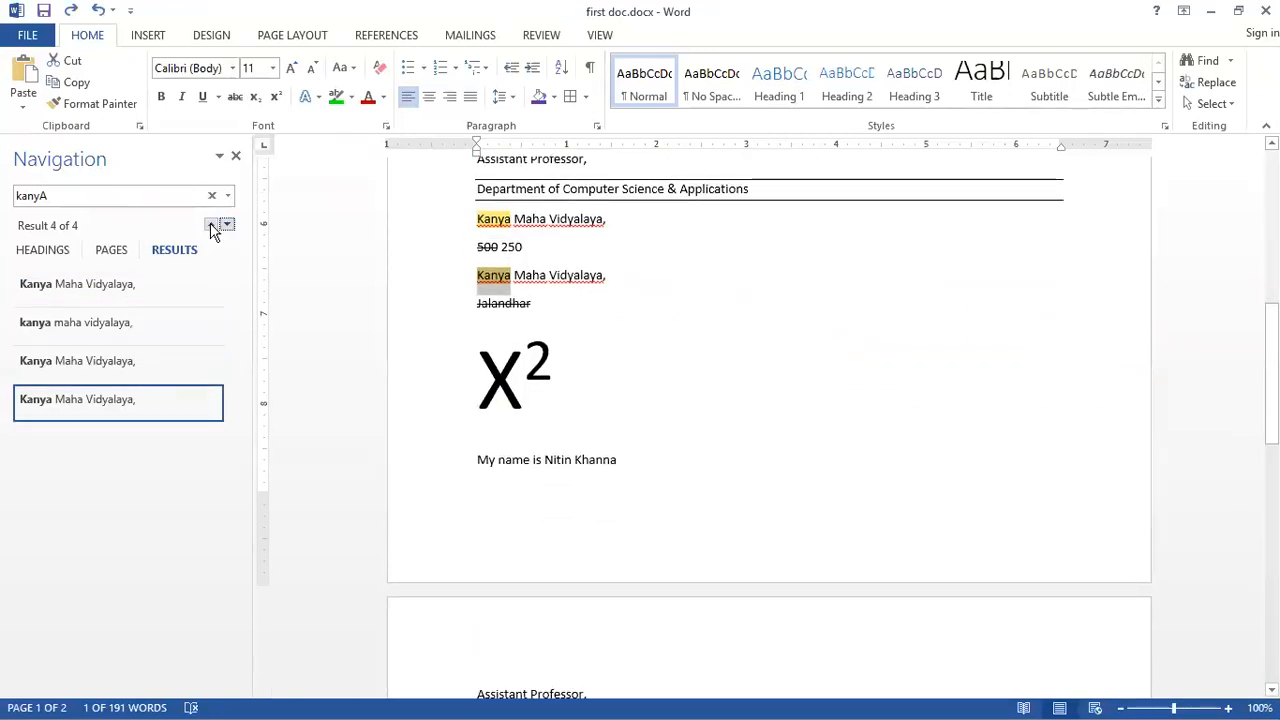
click(211, 226)
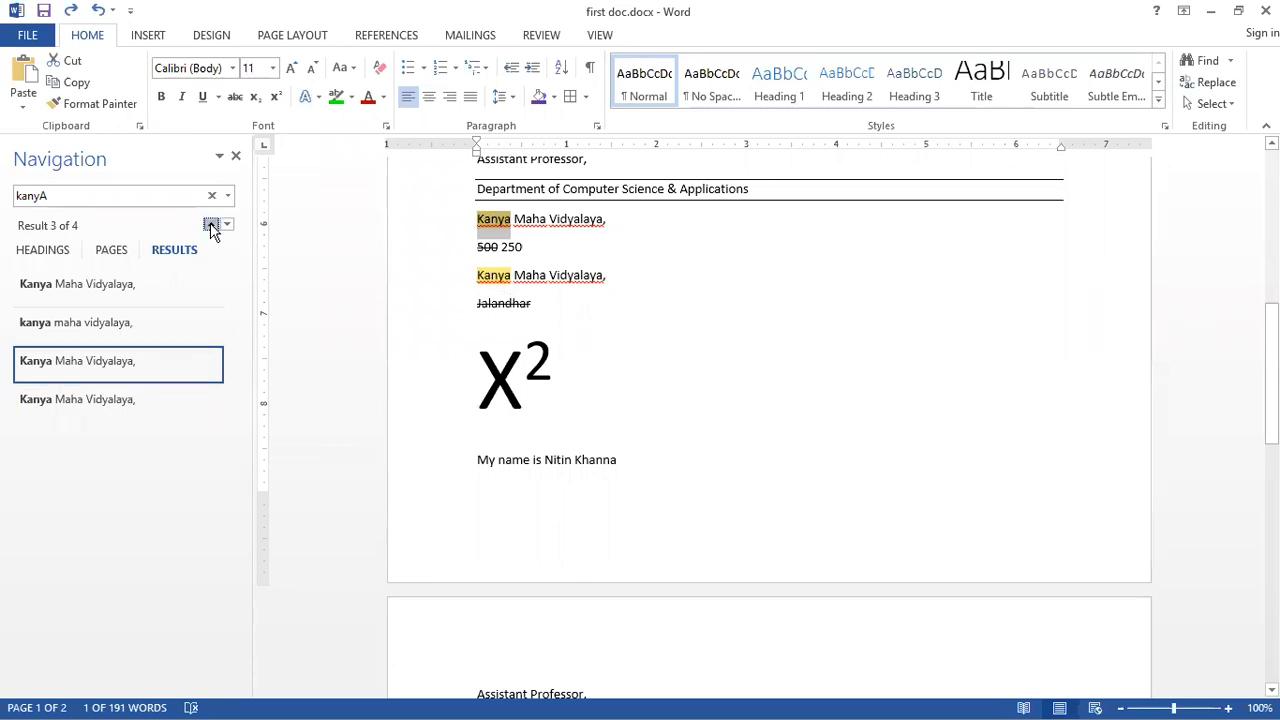
click(211, 226)
click(211, 226)
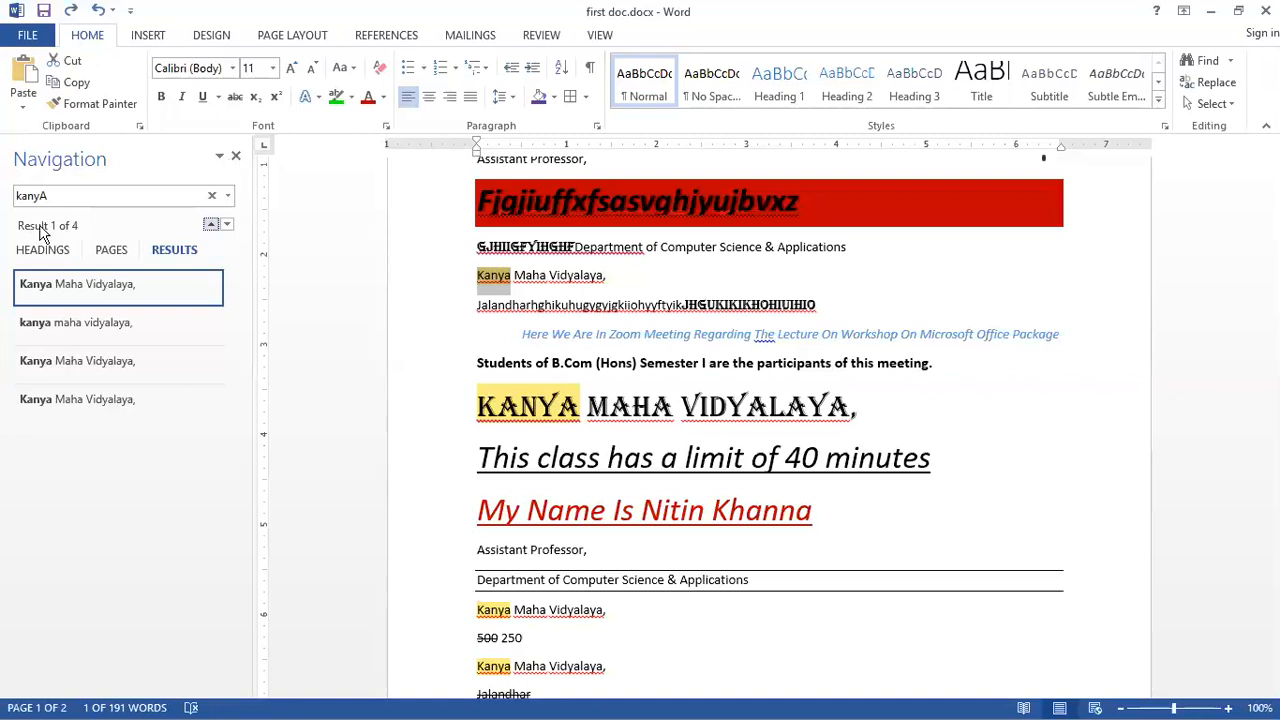
click(12, 198)
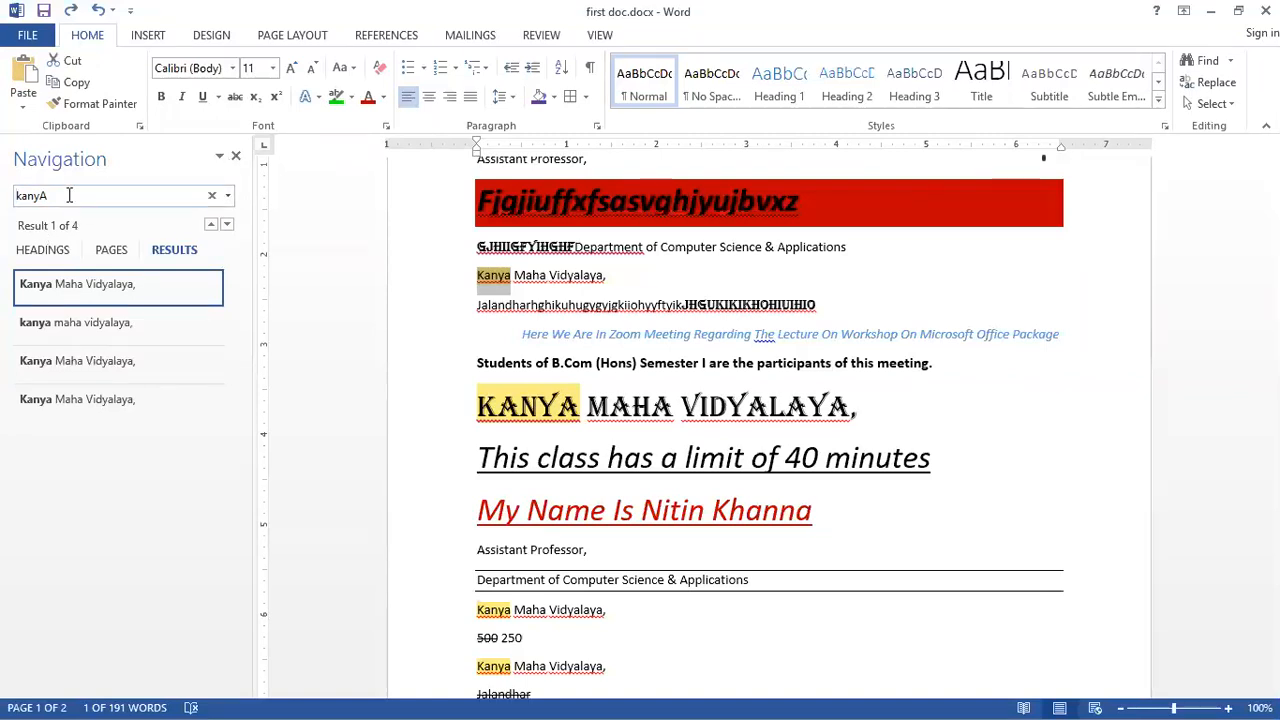
double_click(40, 196)
click(237, 158)
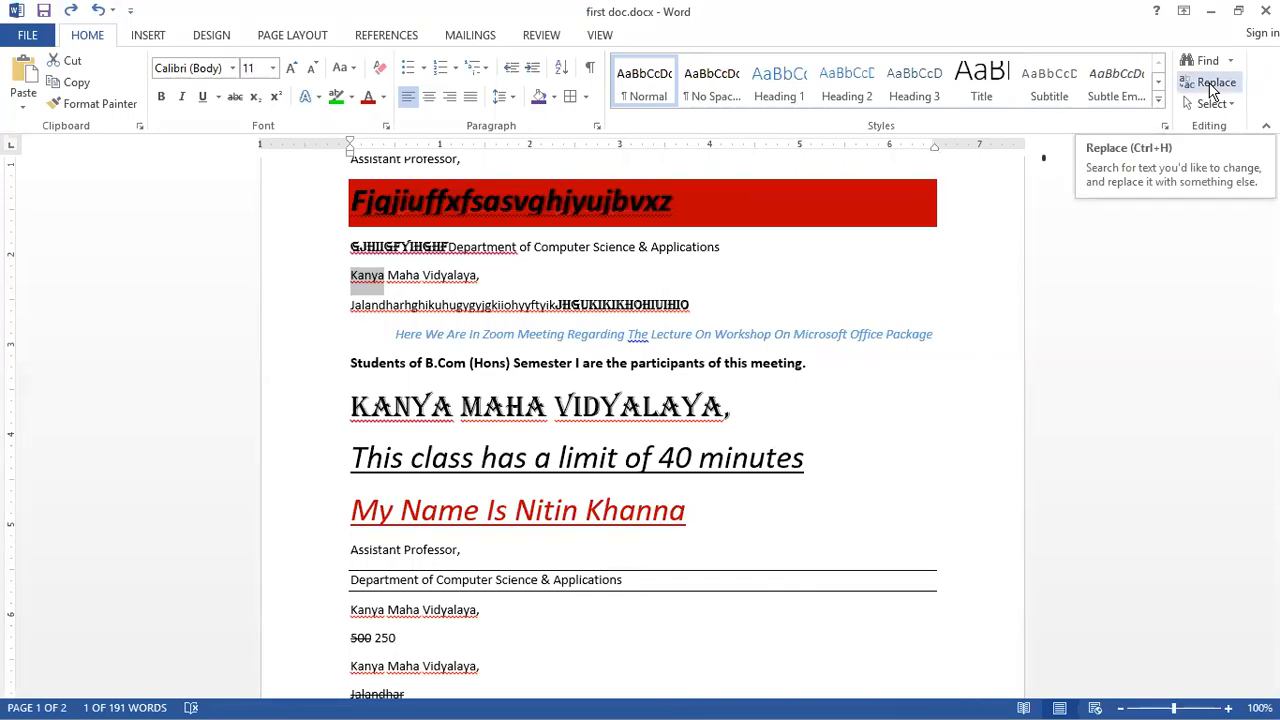
click(1213, 85)
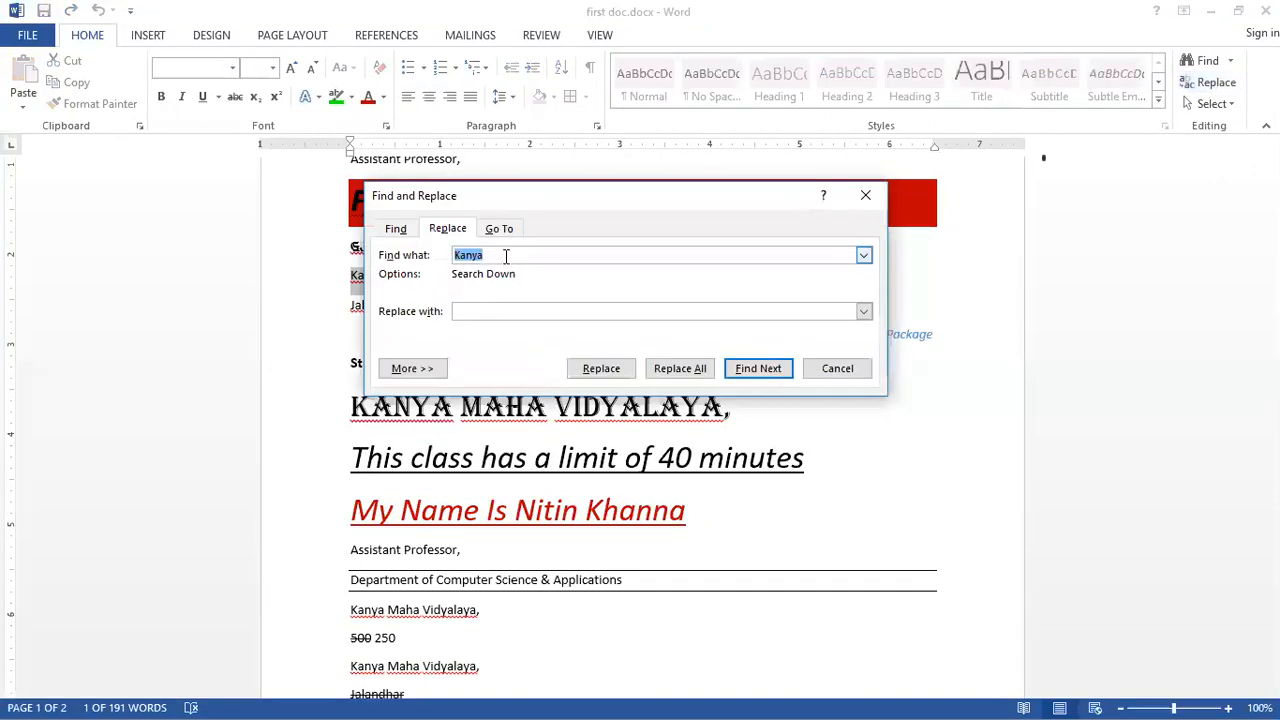
click(505, 255)
text(Mha)
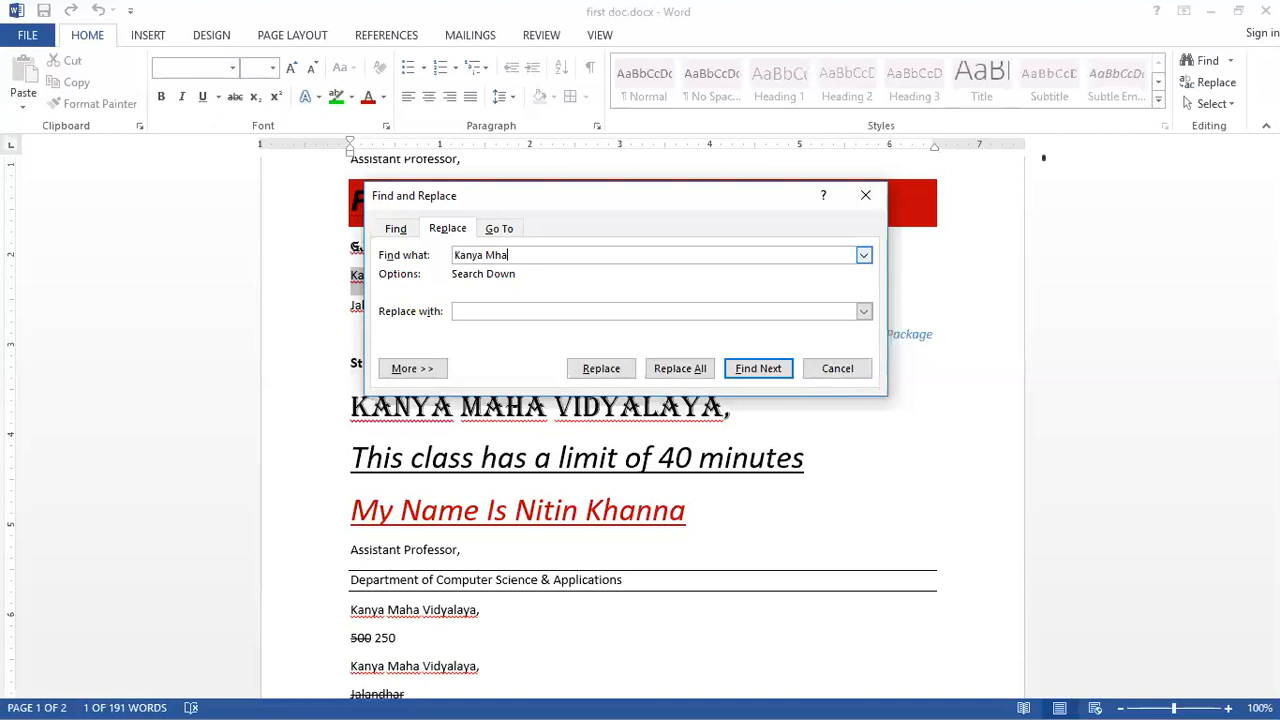
key(BackSpace)
key(BackSpace)
text(aha)
click(394, 230)
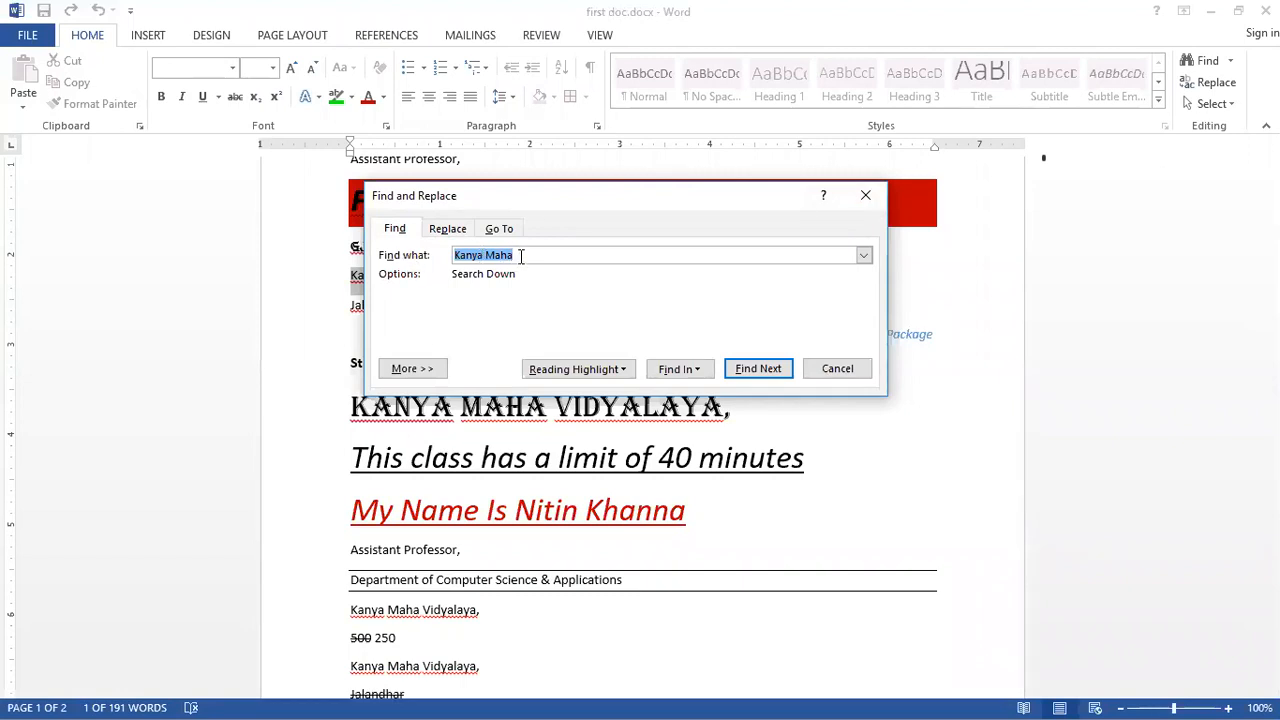
click(757, 370)
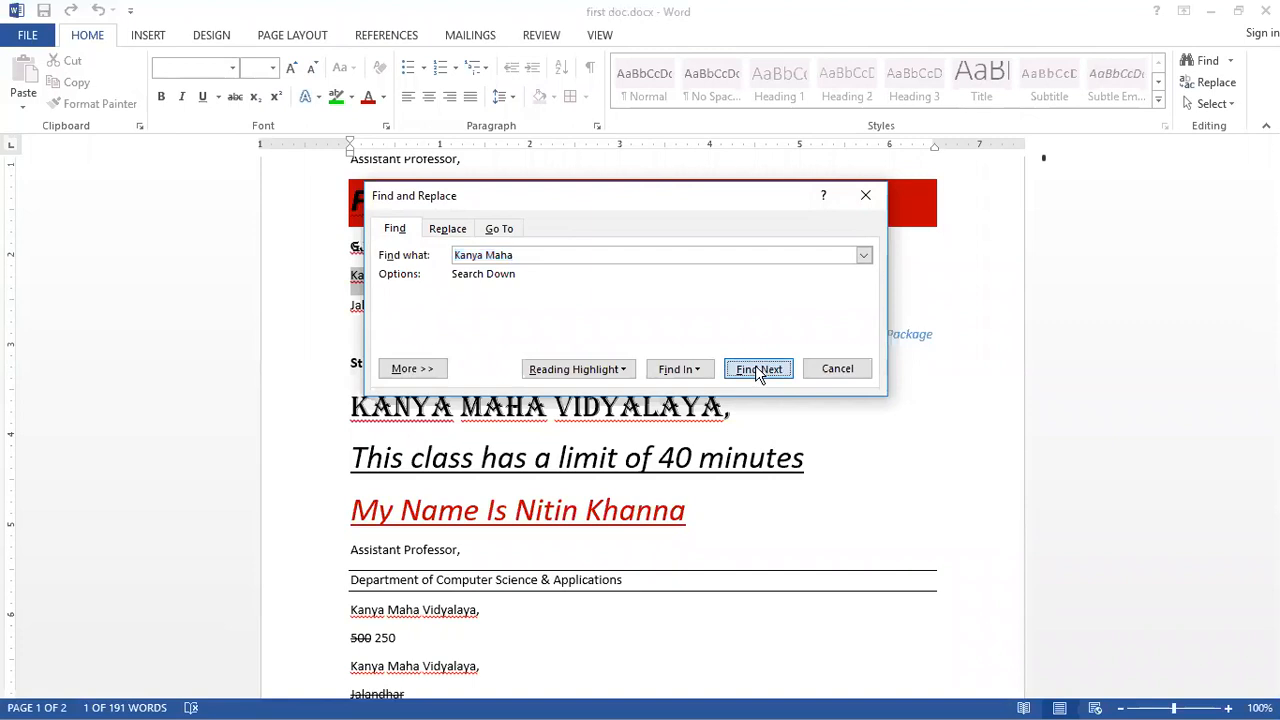
click(757, 370)
click(757, 370)
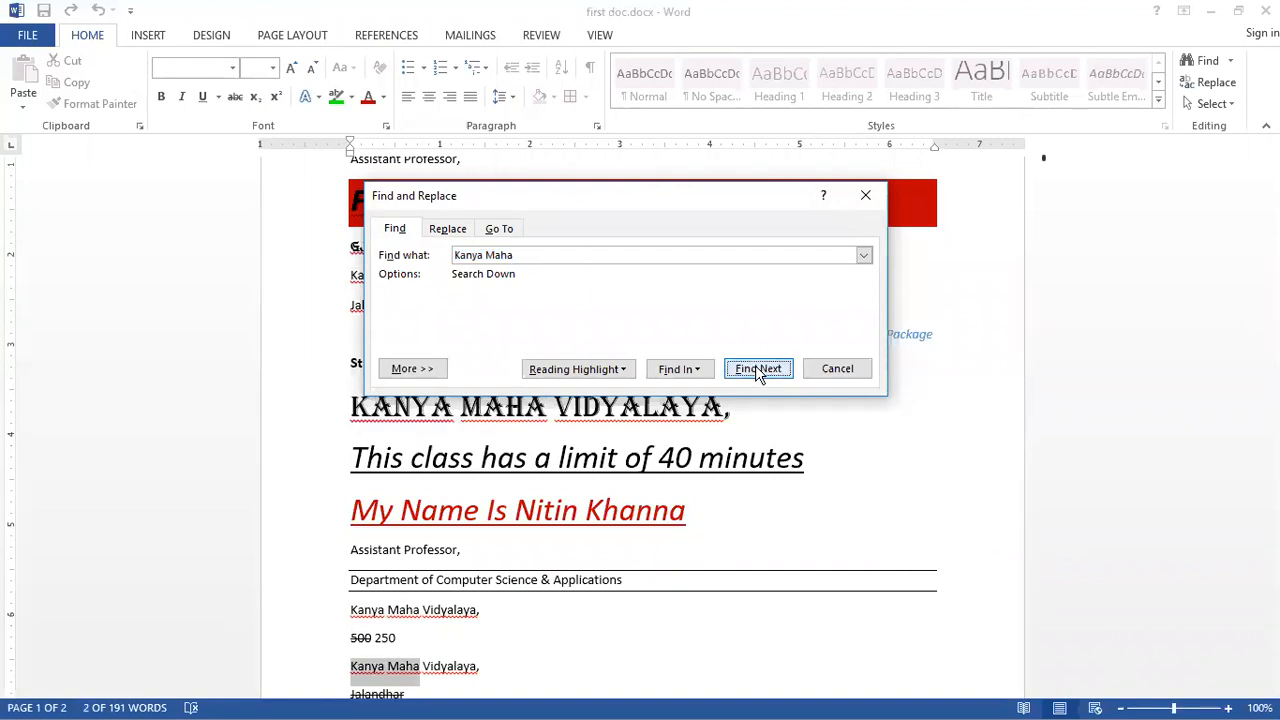
click(757, 370)
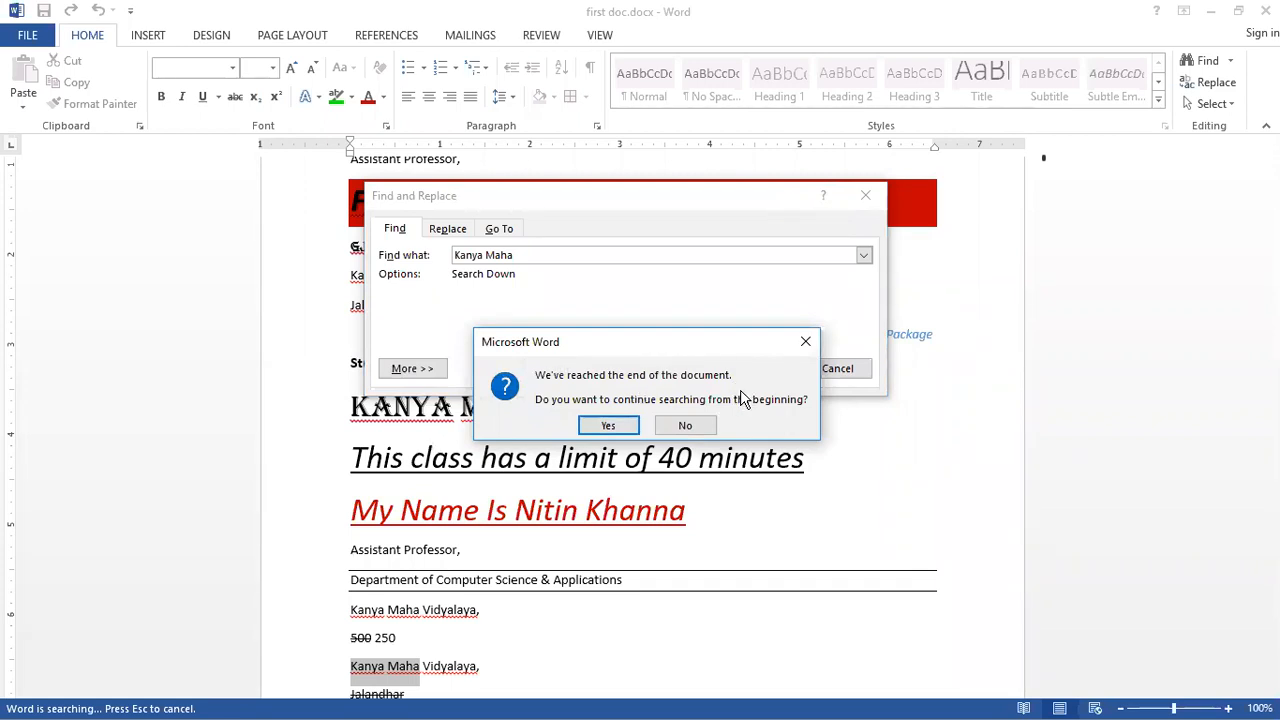
click(611, 426)
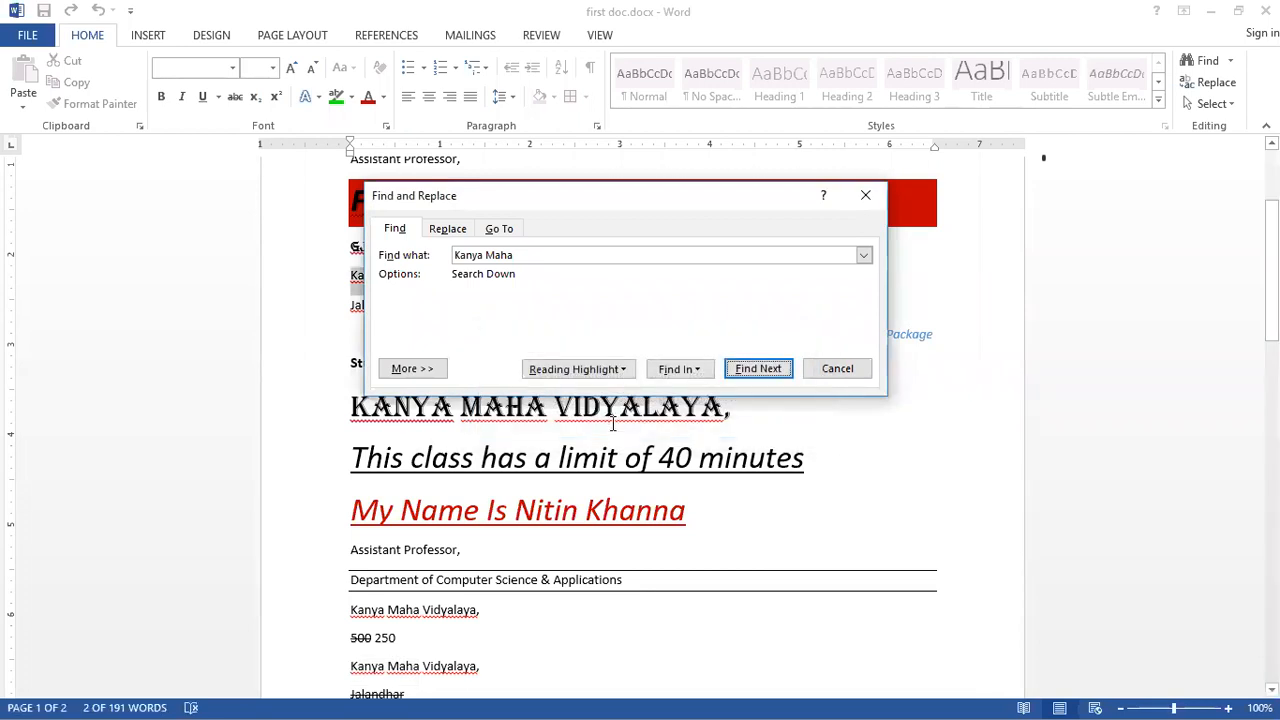
click(760, 368)
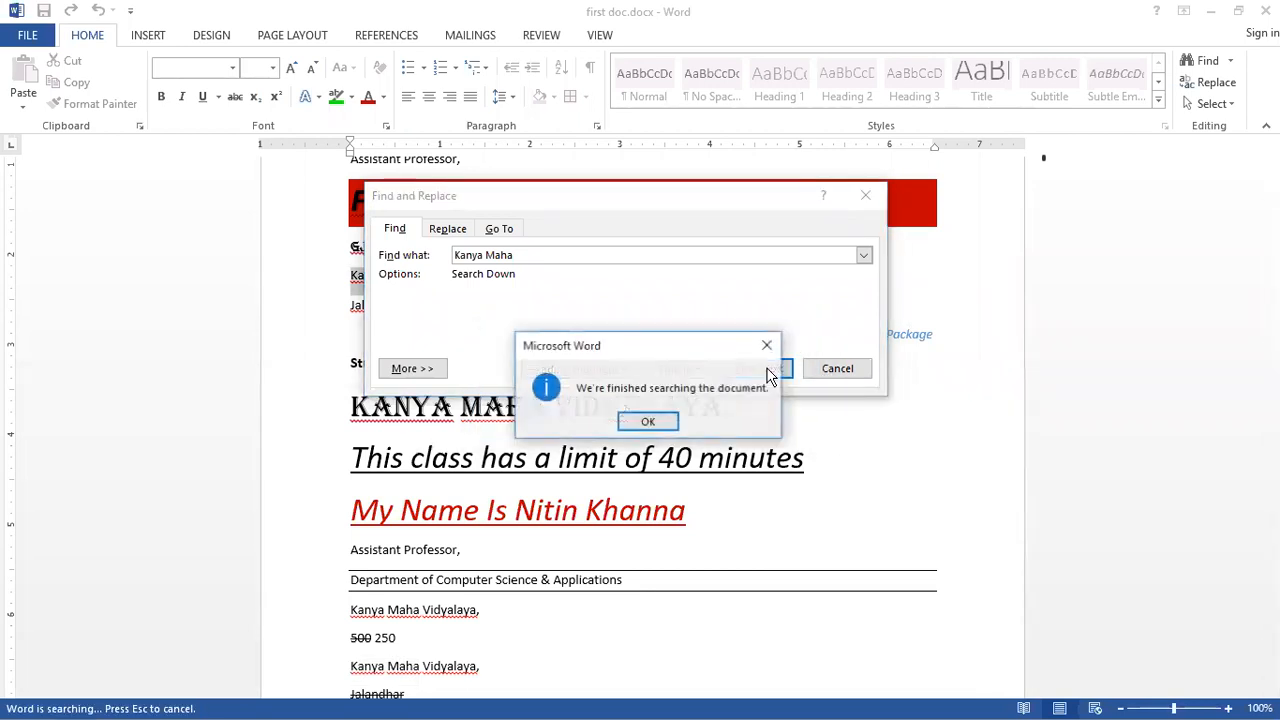
click(660, 424)
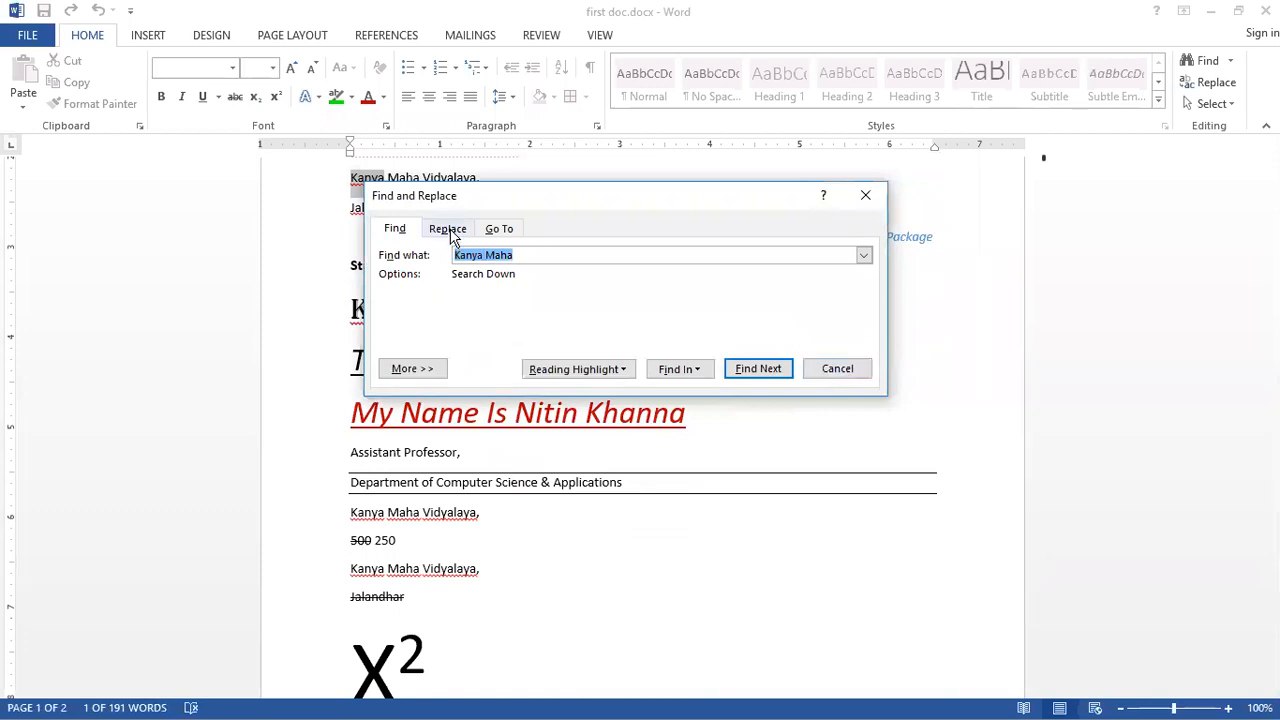
Step: Switch Find and Replace to replacing, set it to find Kanya Maha Vidyalaya and replace it with KMV
click(452, 236)
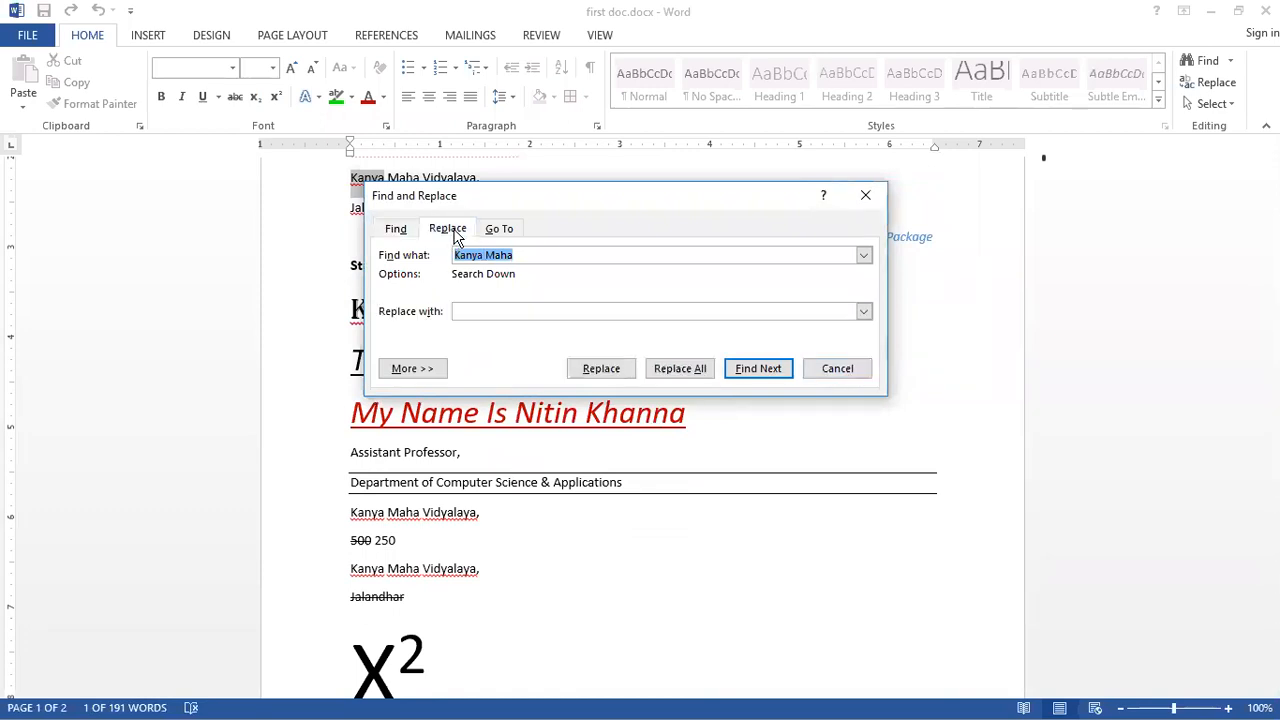
click(518, 255)
text(Vidyal)
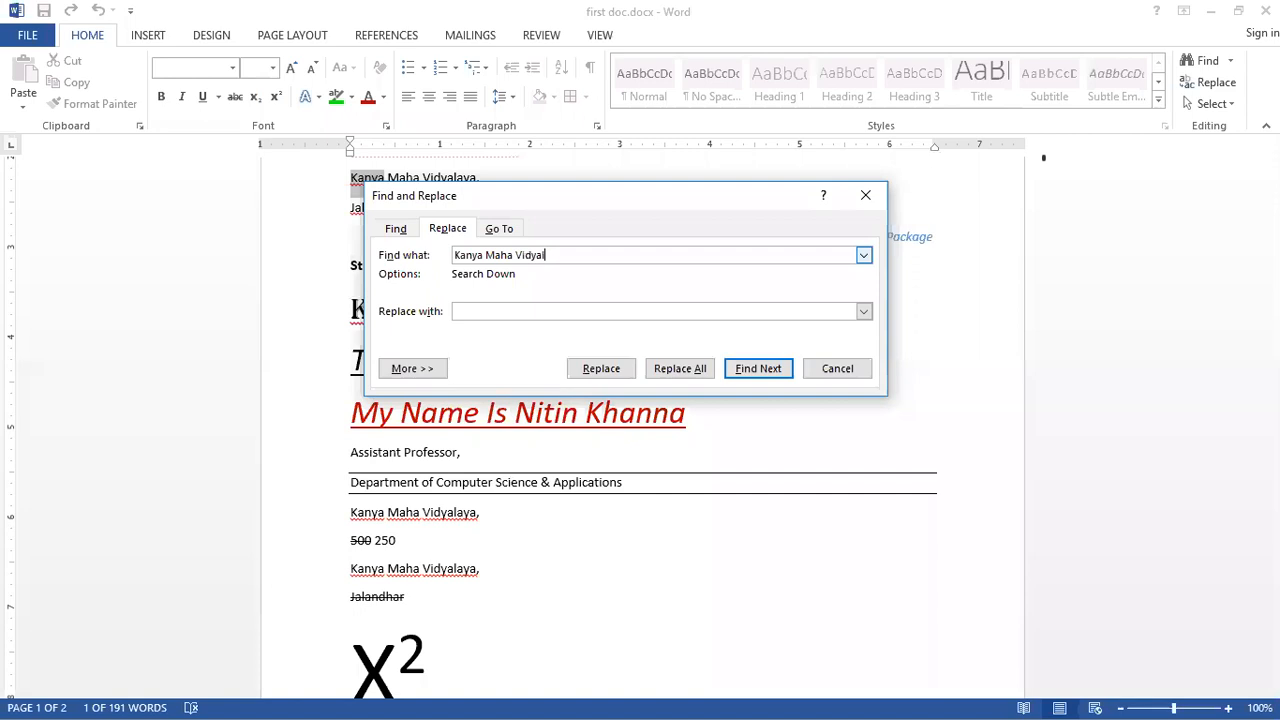
text(aya)
click(551, 311)
text(KMV)
key(BackSpace)
text(V)
drag(574, 257, 420, 250)
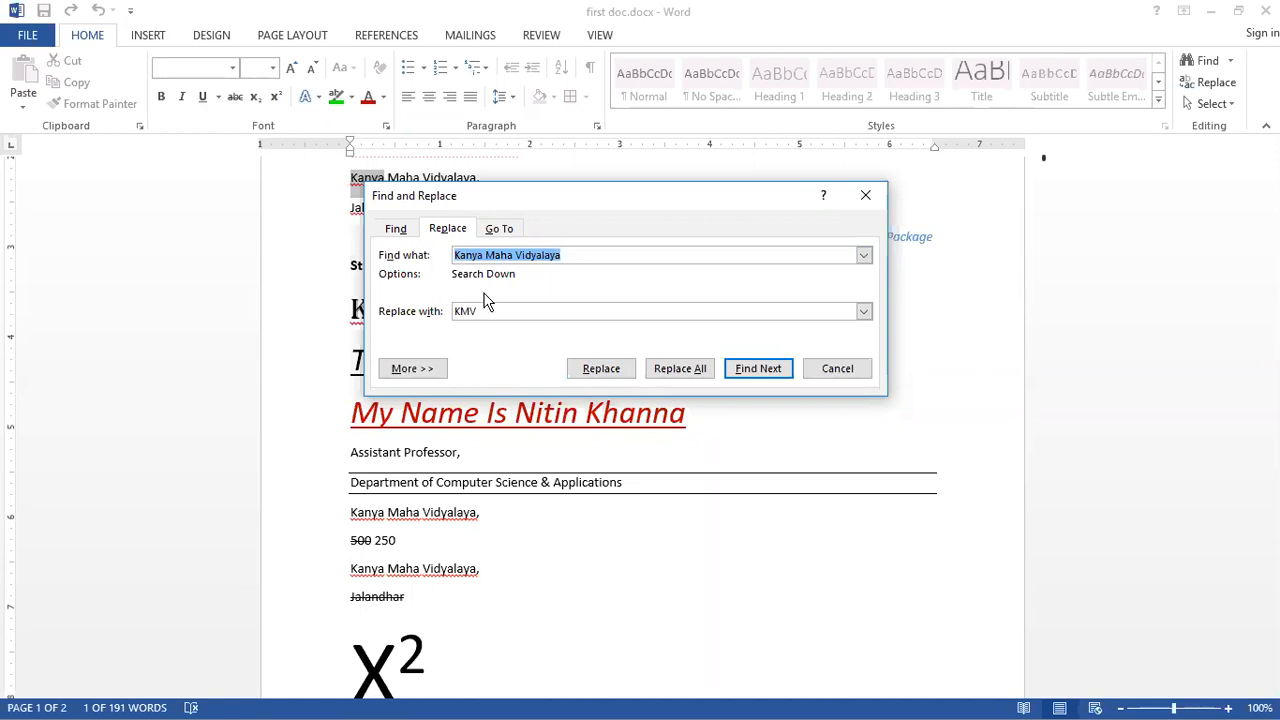
drag(482, 311, 451, 314)
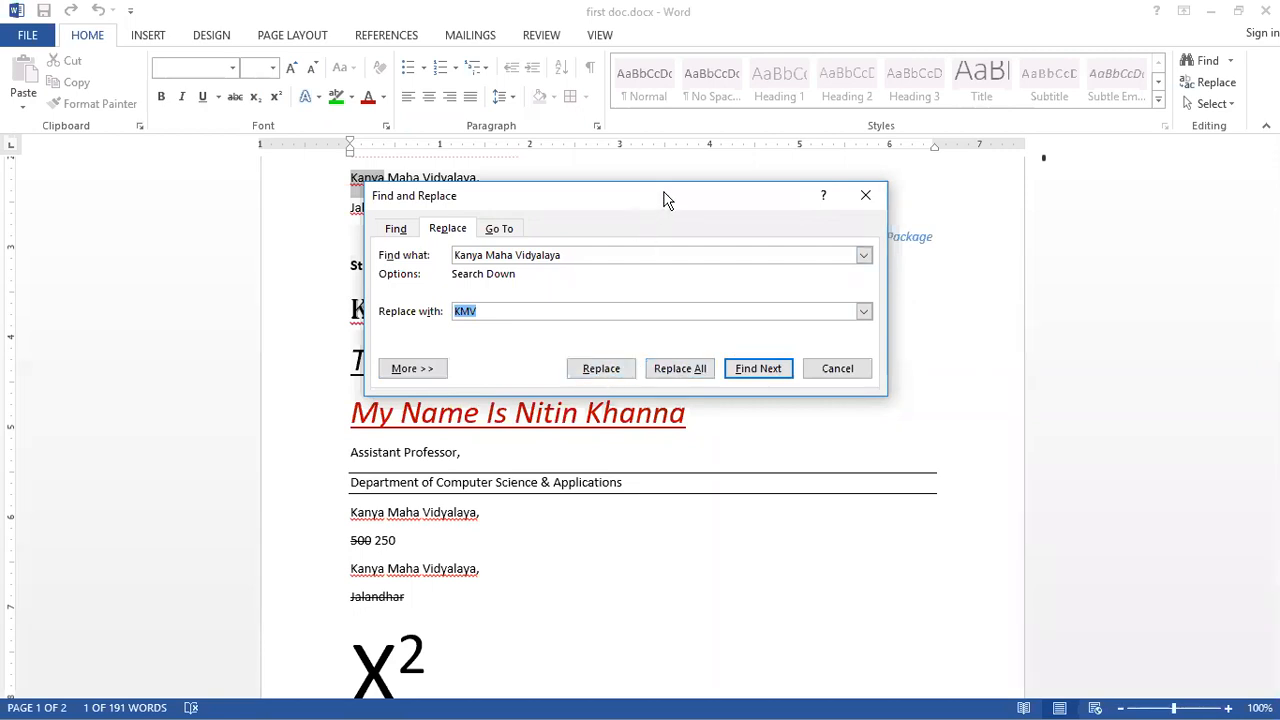
Step: Find the next Kanya Maha Vidyalaya and replace that single occurrence with KMV
click(749, 371)
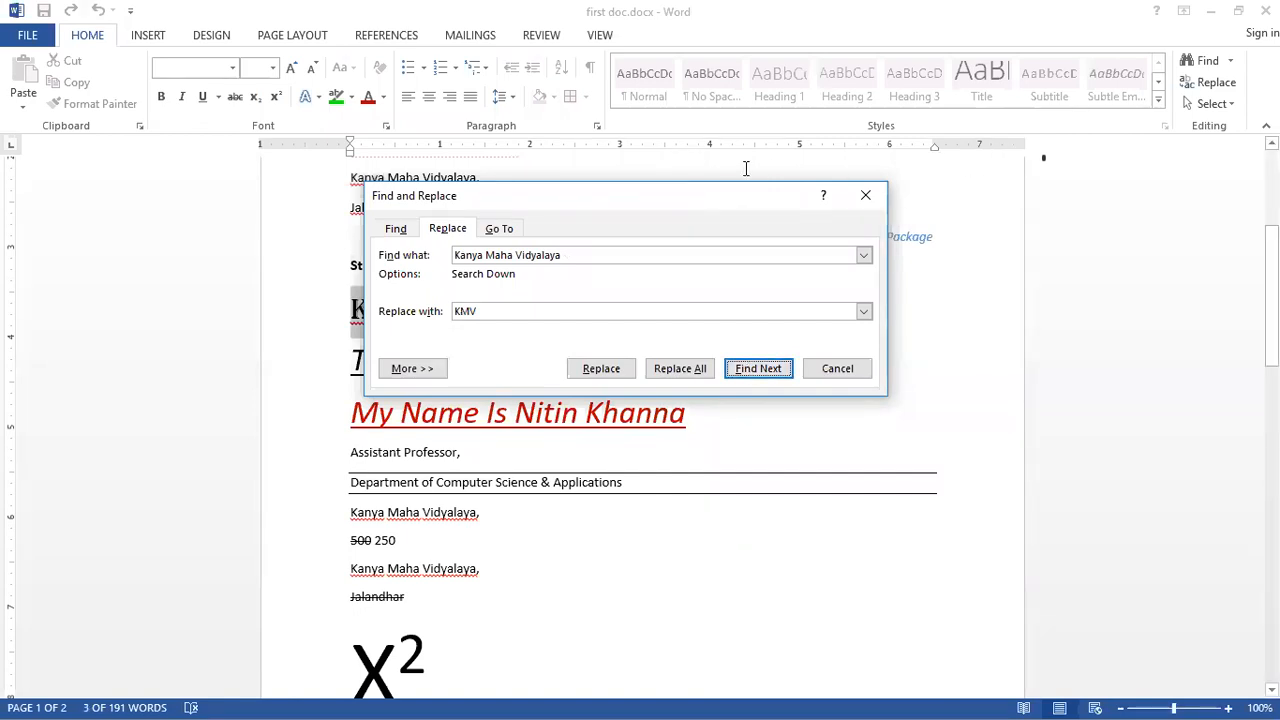
drag(718, 192, 798, 389)
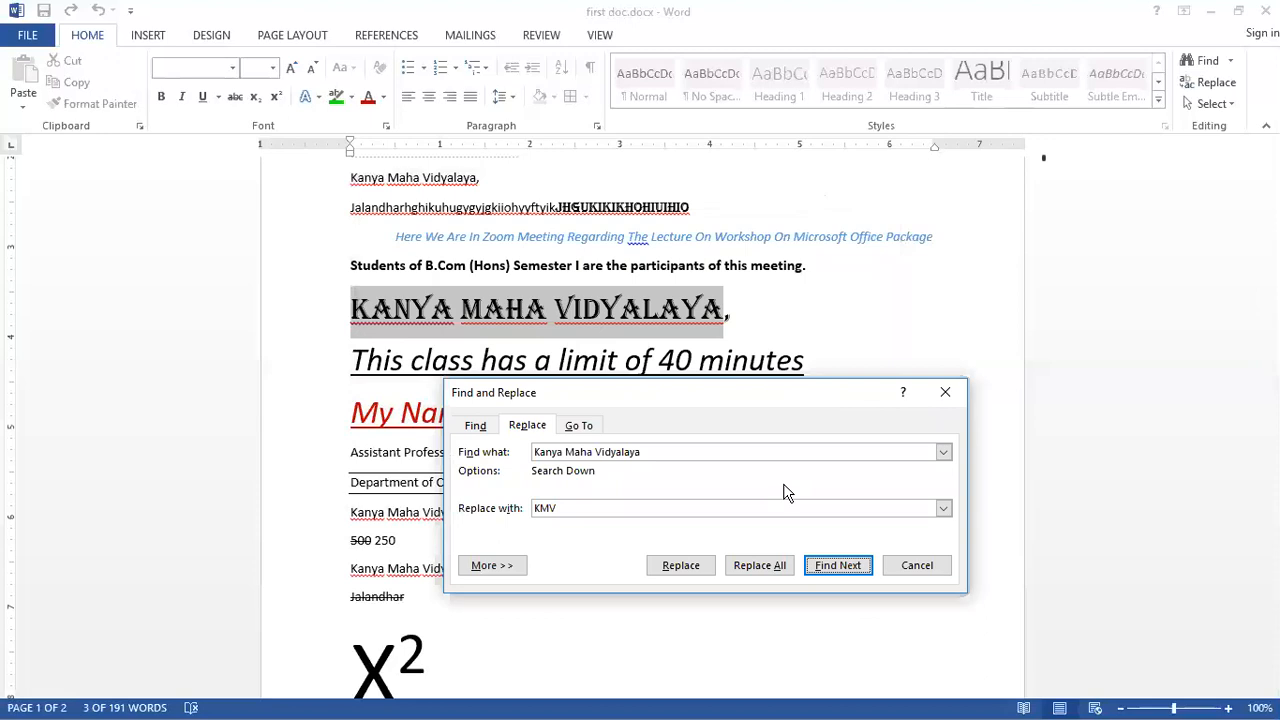
click(684, 564)
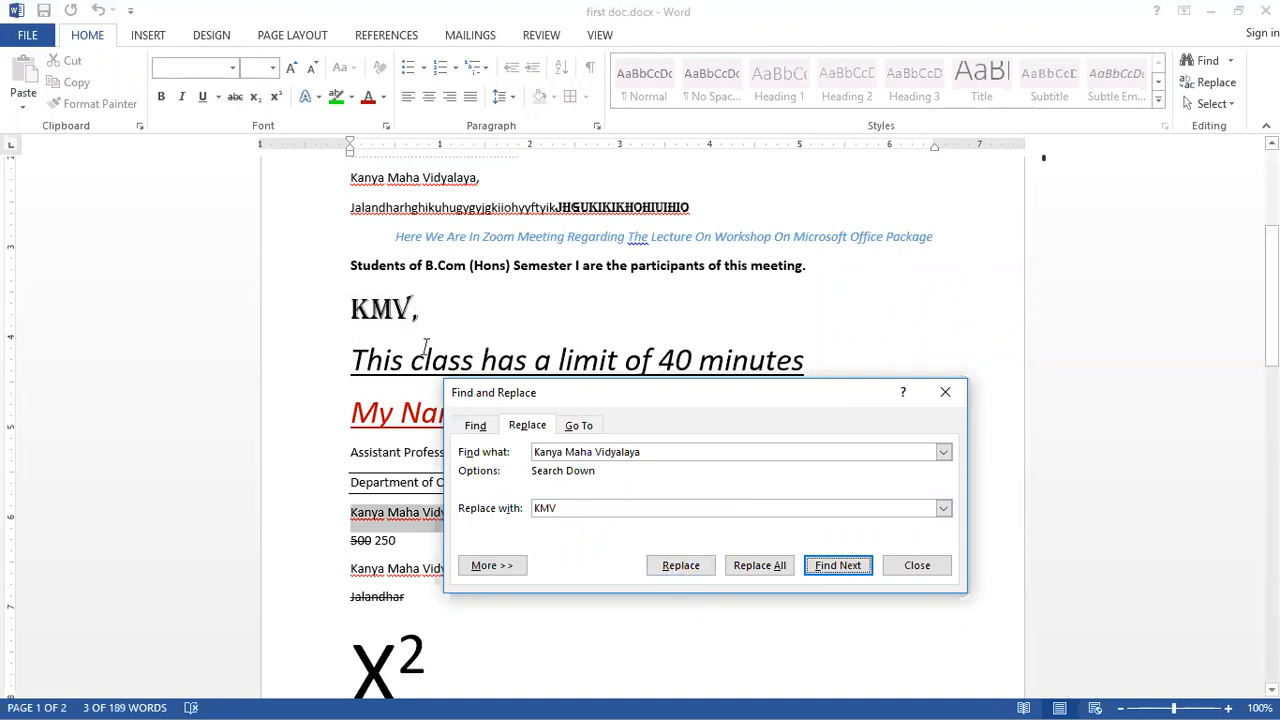
click(428, 308)
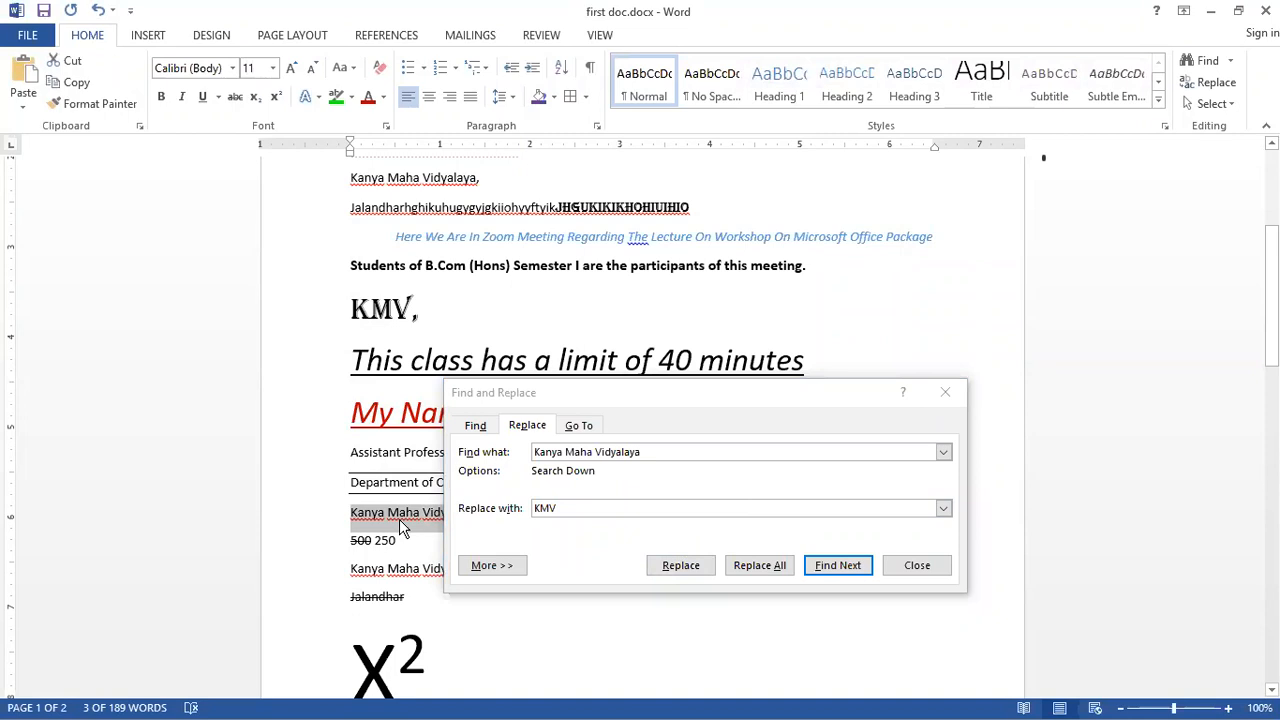
Step: Replace all remaining occurrences of Kanya Maha Vidyalaya with KMV throughout the document, then close the dialog
click(759, 566)
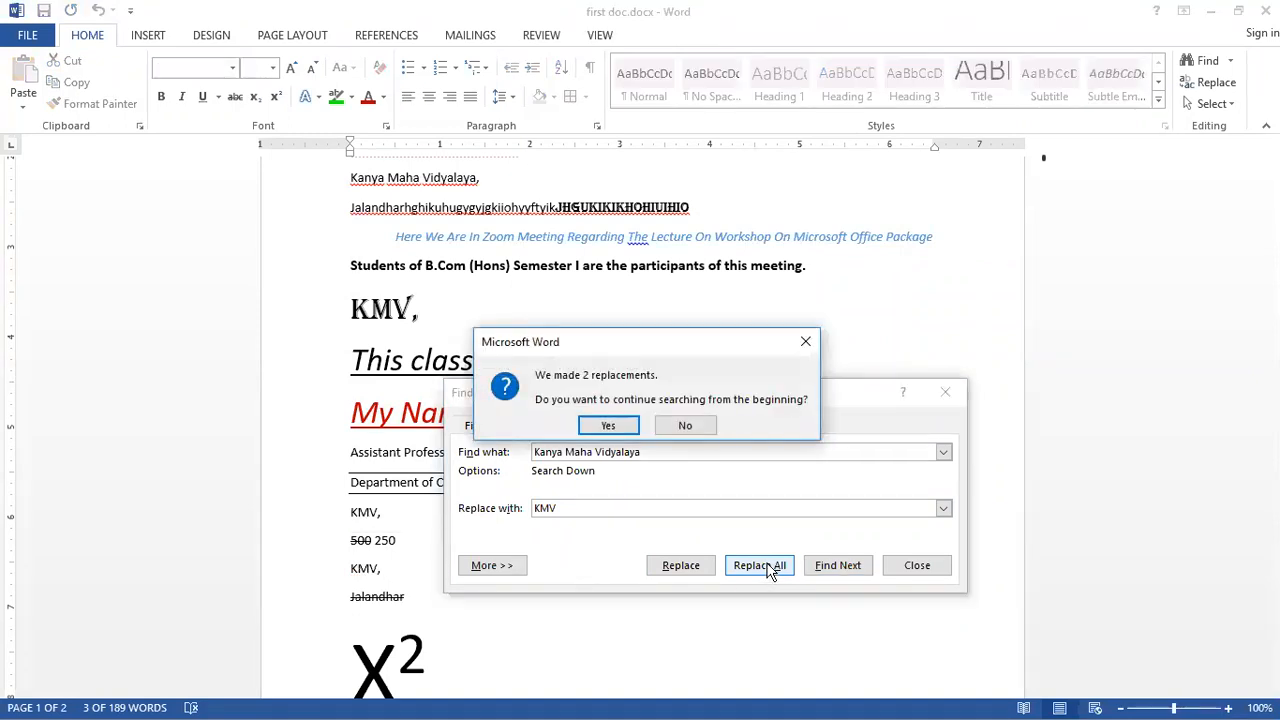
click(609, 427)
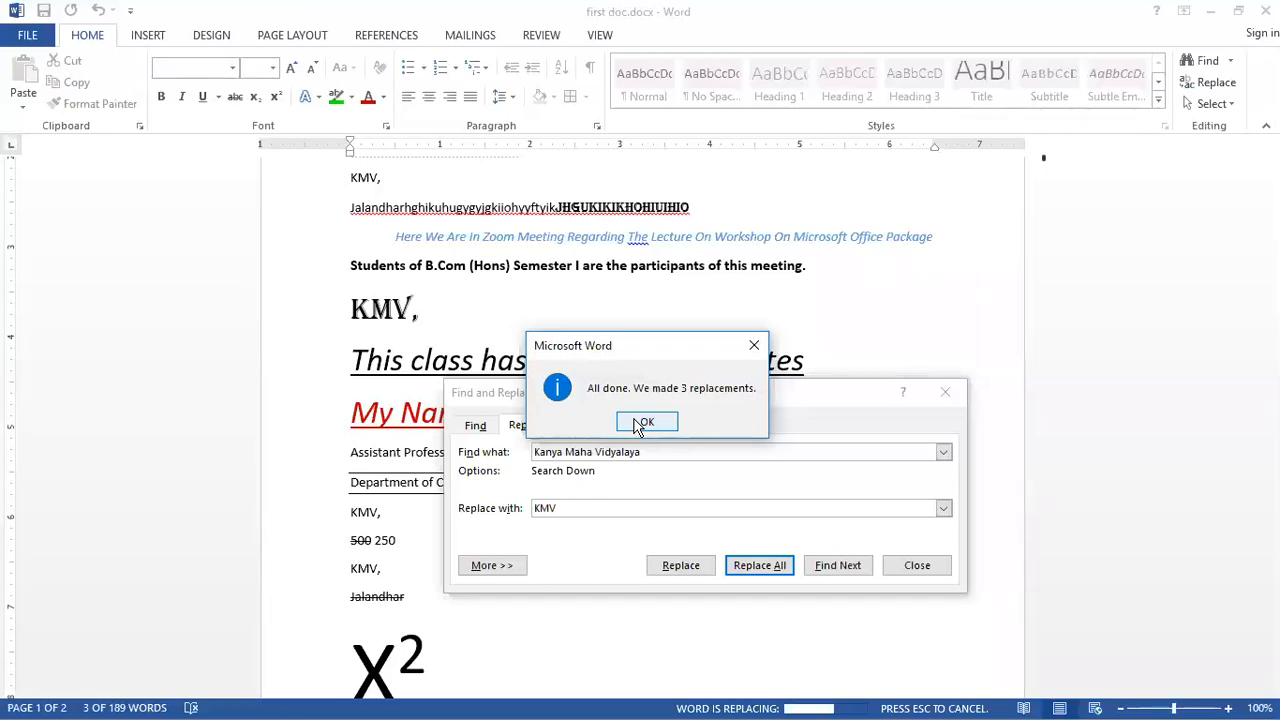
click(645, 422)
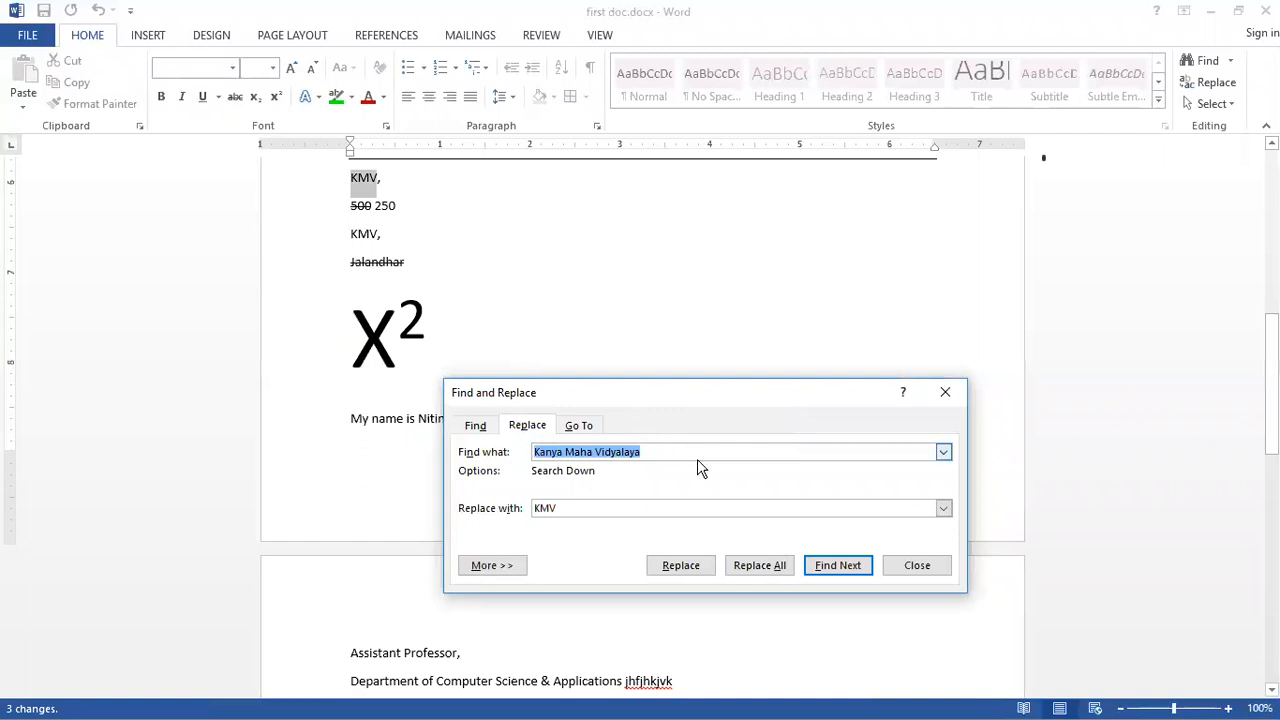
click(915, 566)
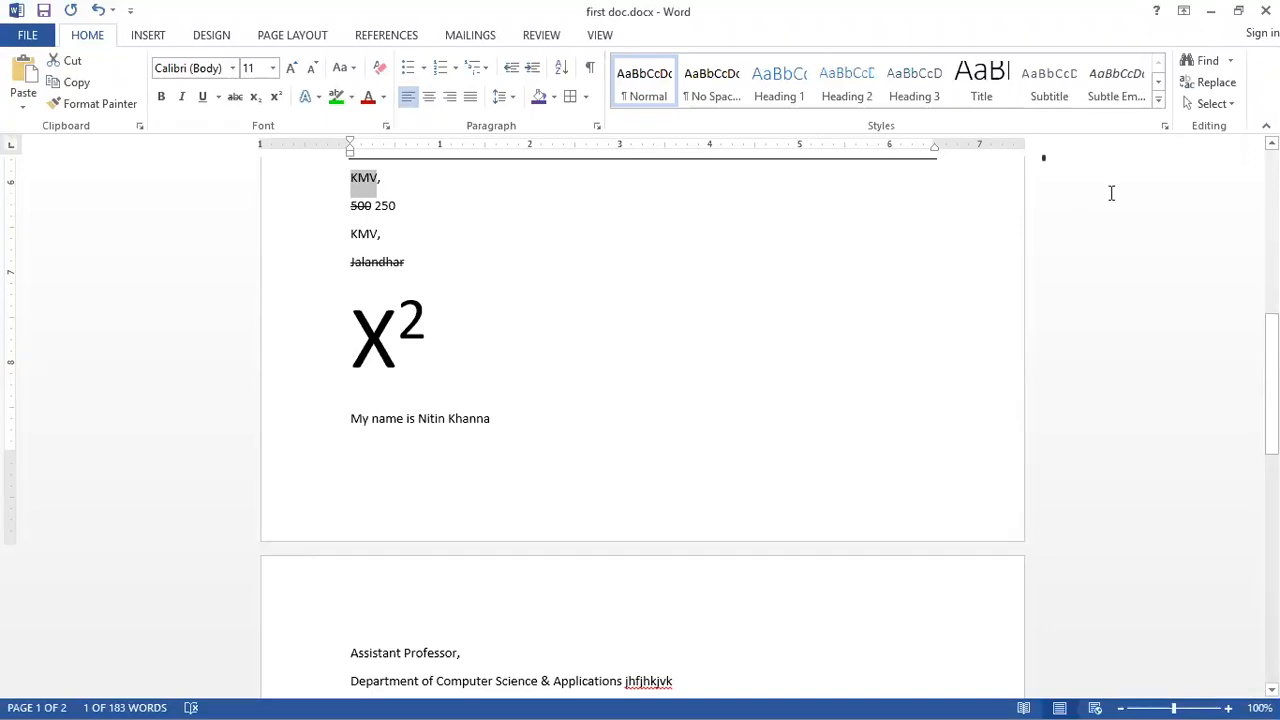
Step: Select all the text in the document and scroll through the selection
click(1216, 104)
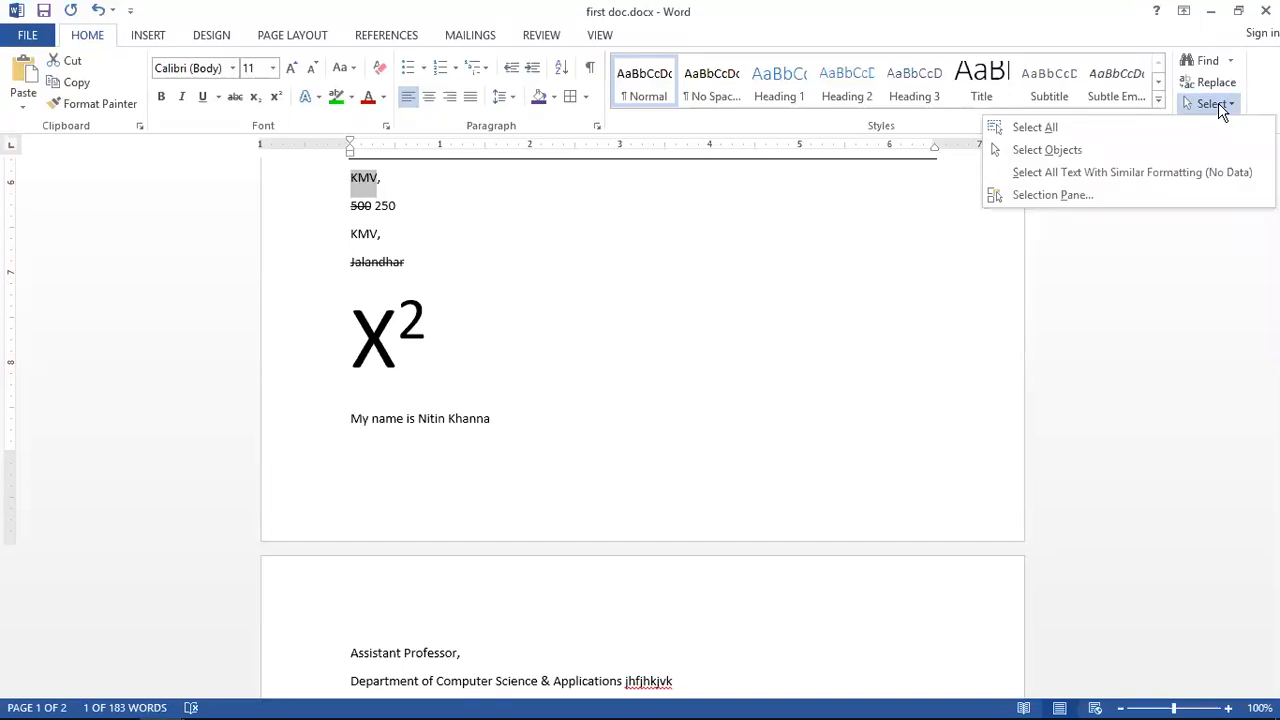
click(1068, 128)
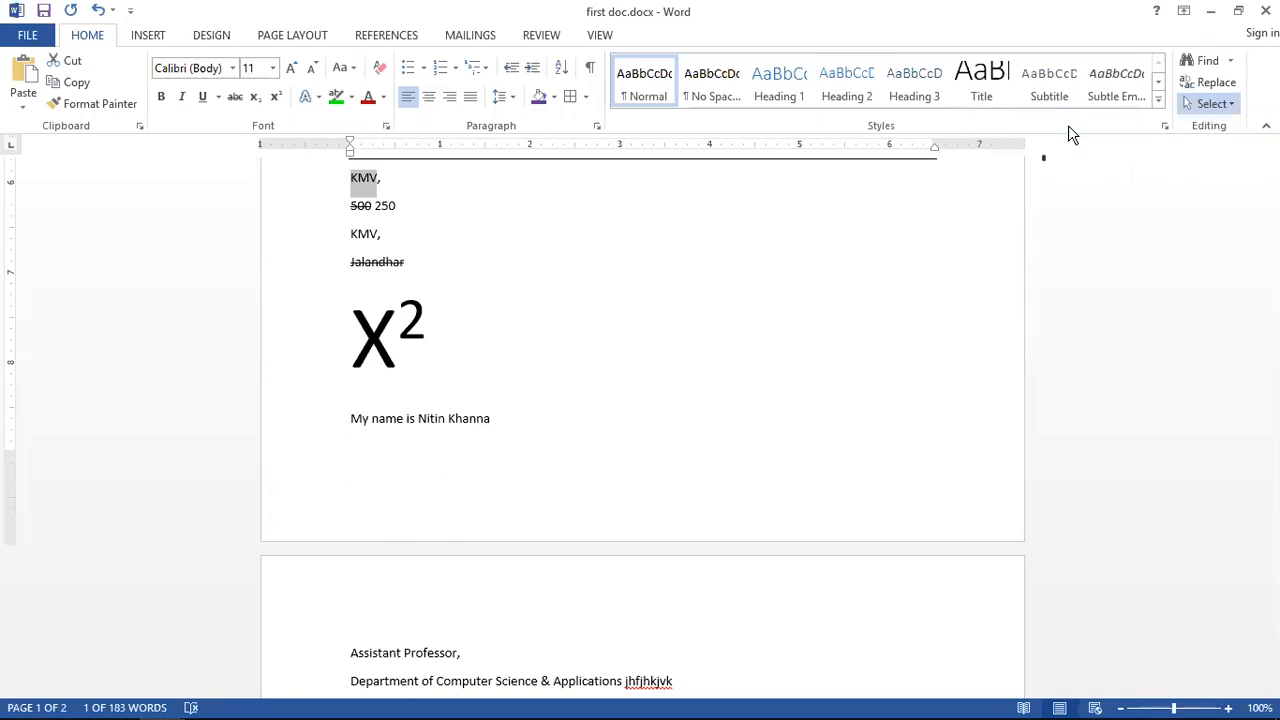
scroll(650, 405, up, 6)
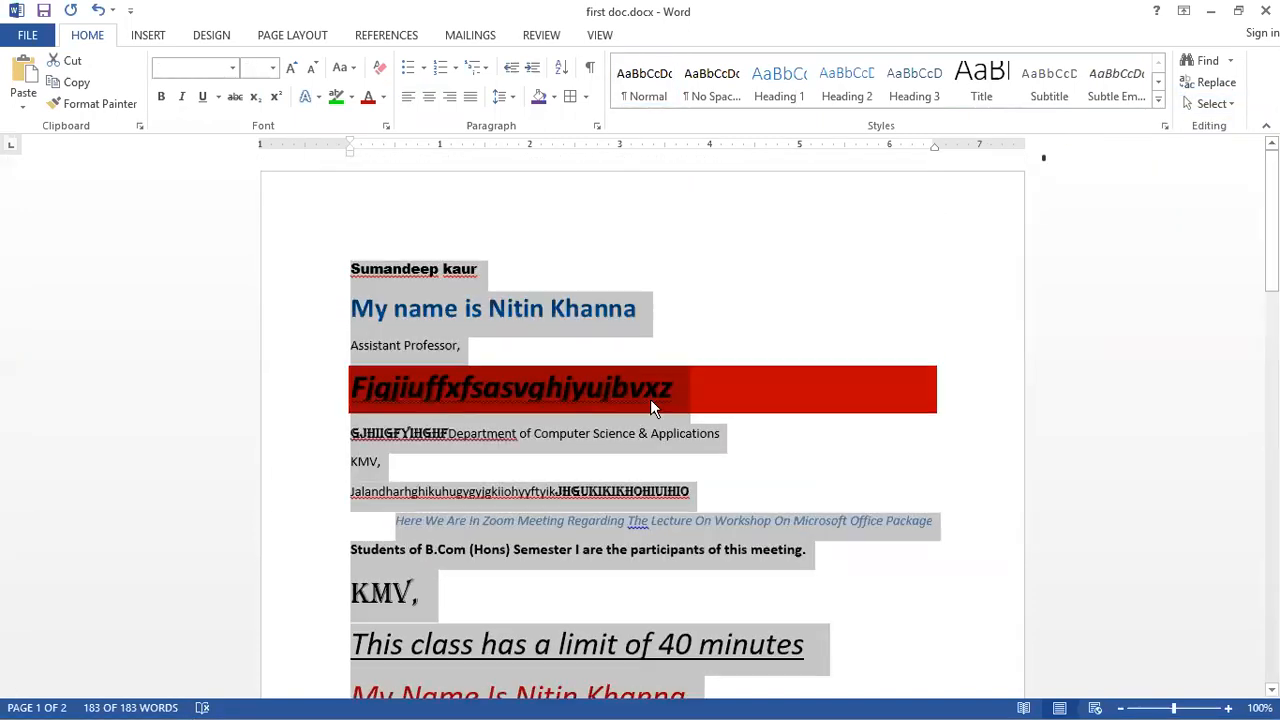
scroll(650, 405, down, 5)
scroll(650, 405, down, 10)
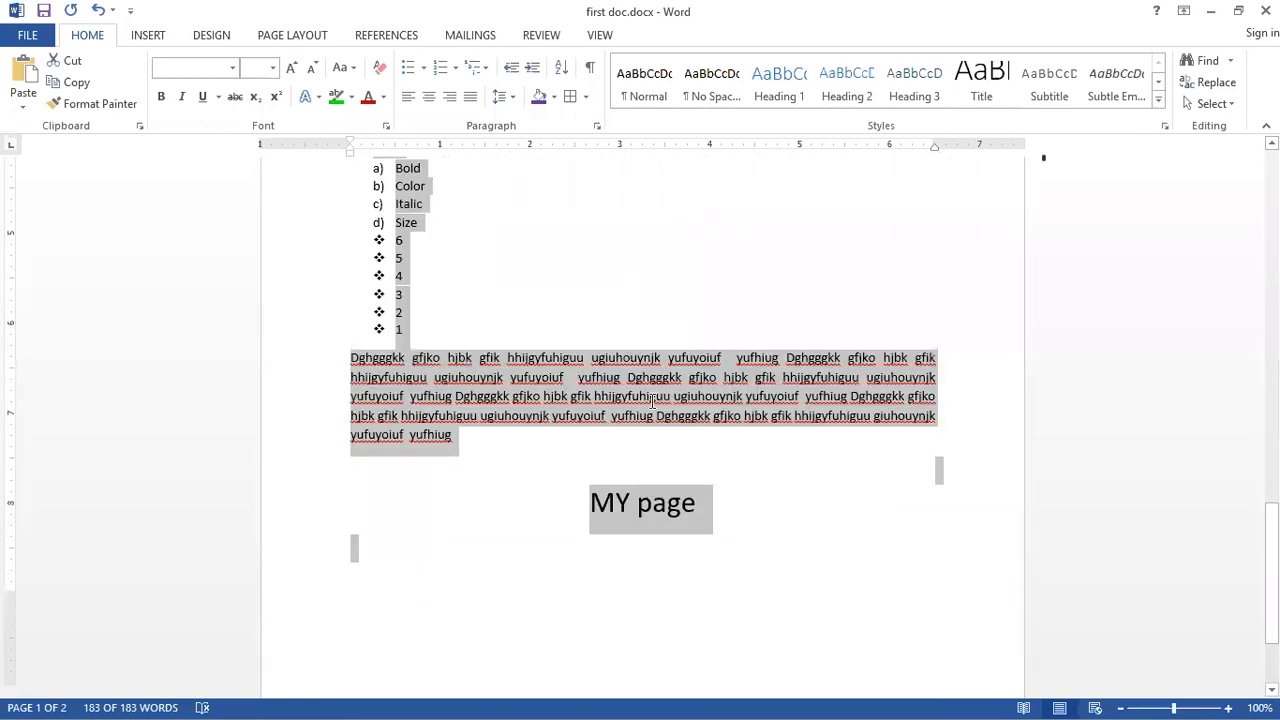
scroll(652, 400, up, 15)
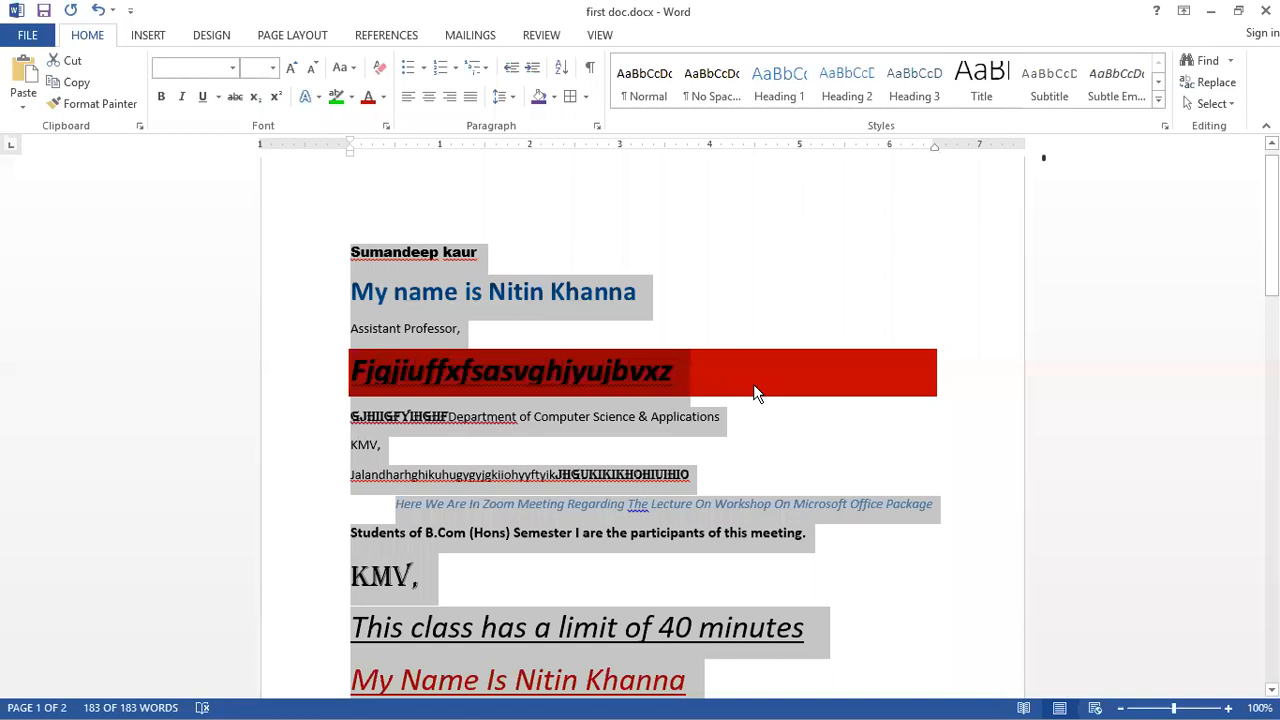
scroll(755, 393, down, 15)
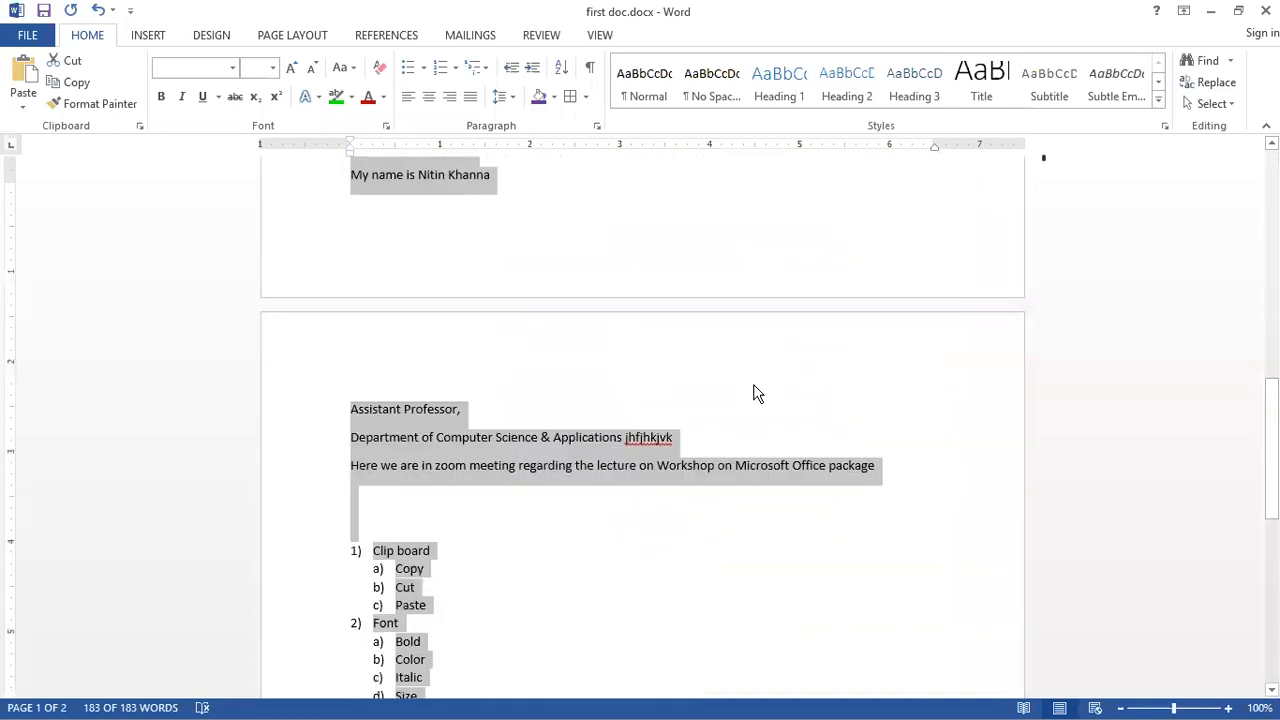
click(821, 406)
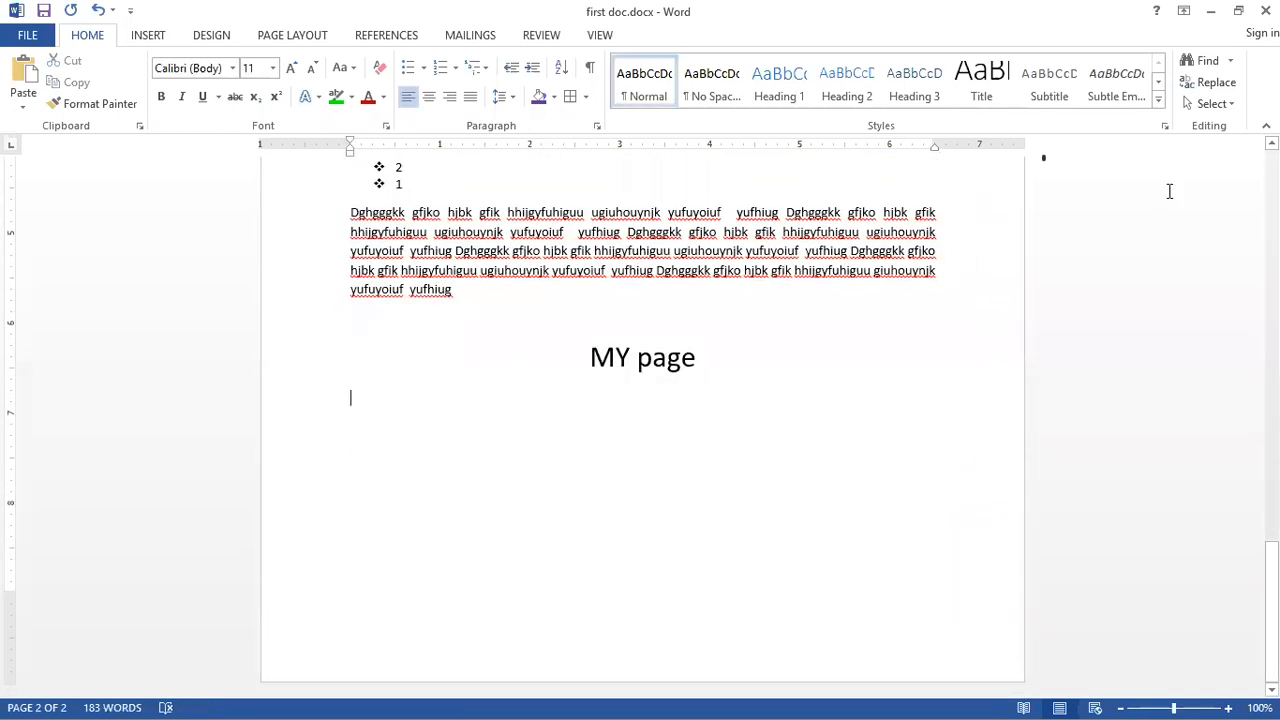
click(1233, 105)
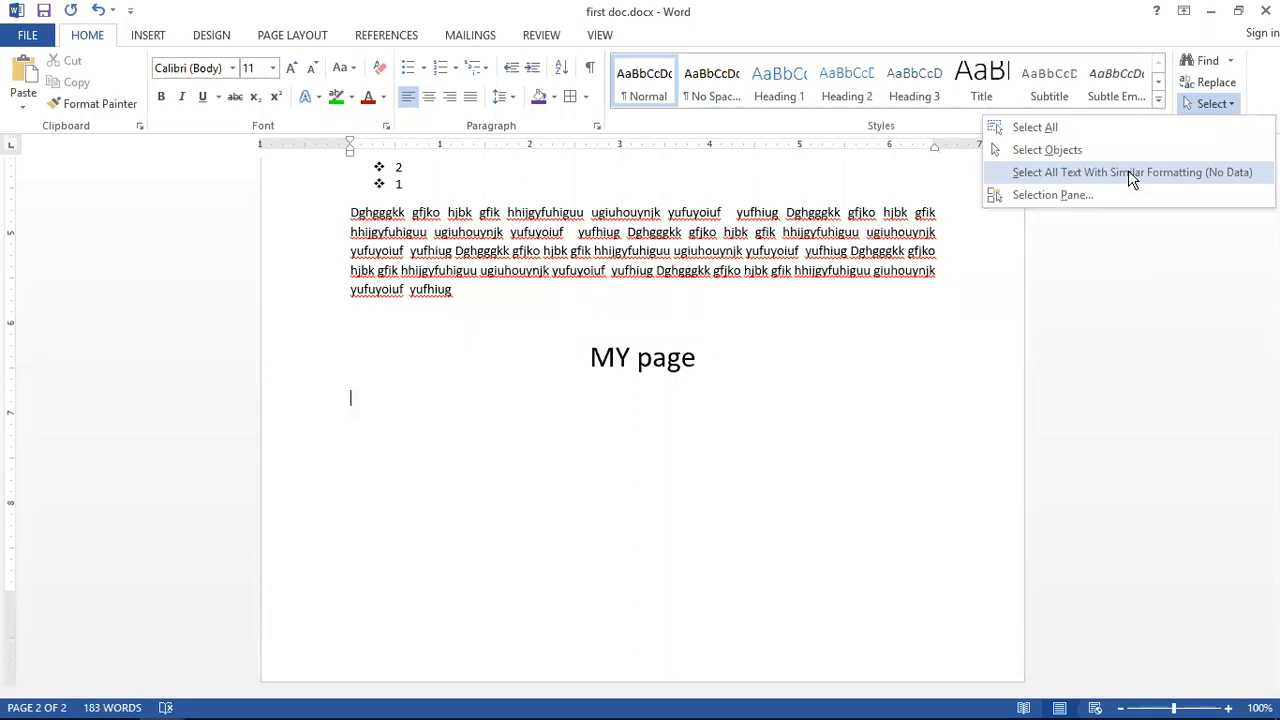
click(753, 360)
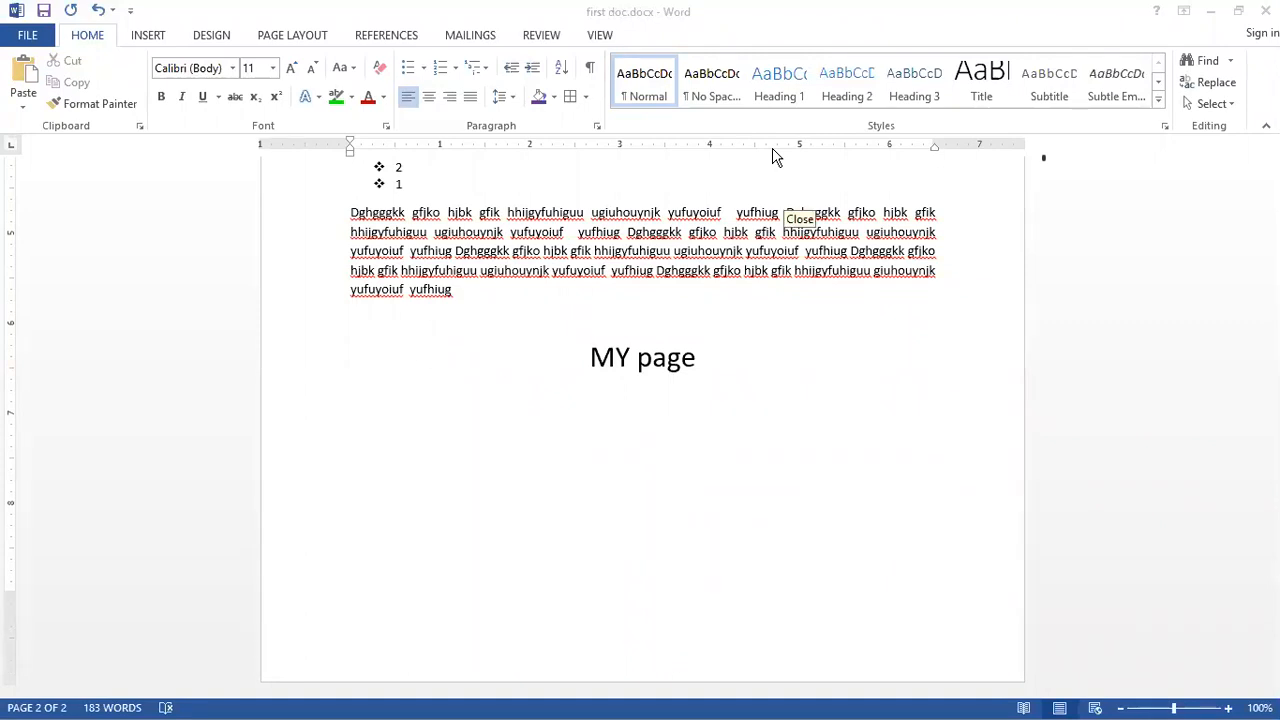
click(725, 297)
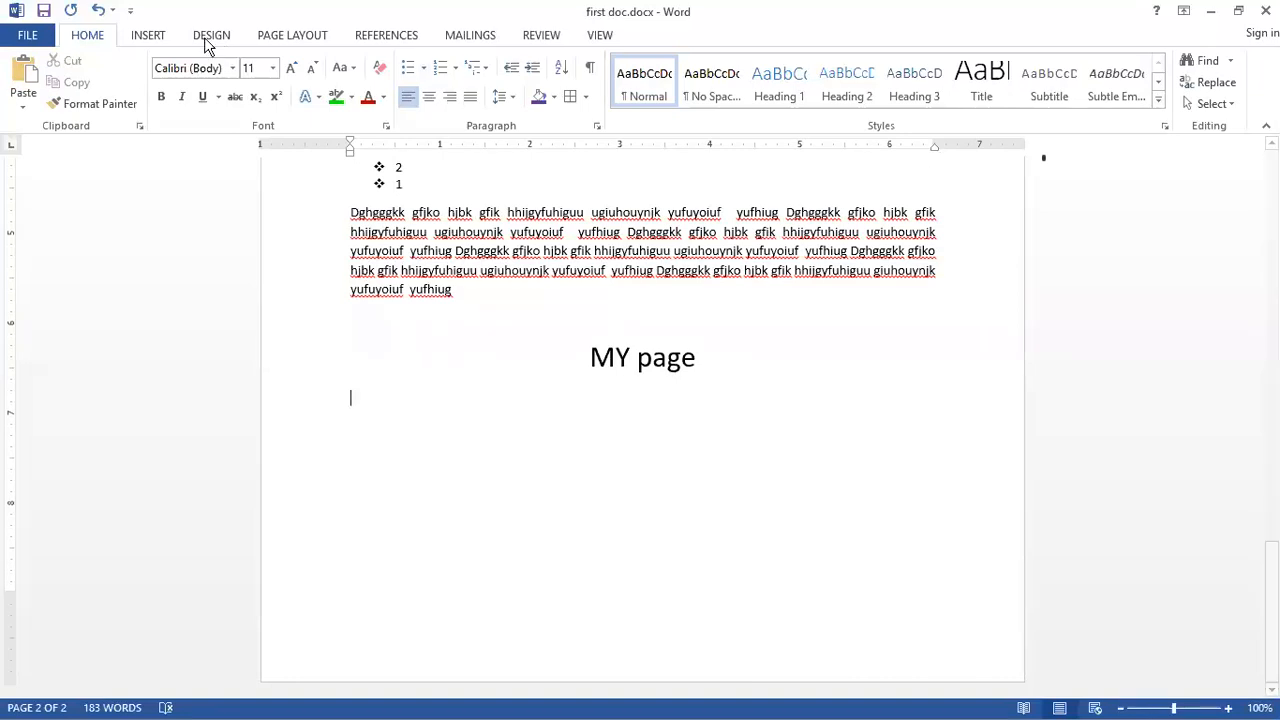
Step: Browse the built-in cover page designs on the Insert tab without inserting one
click(148, 36)
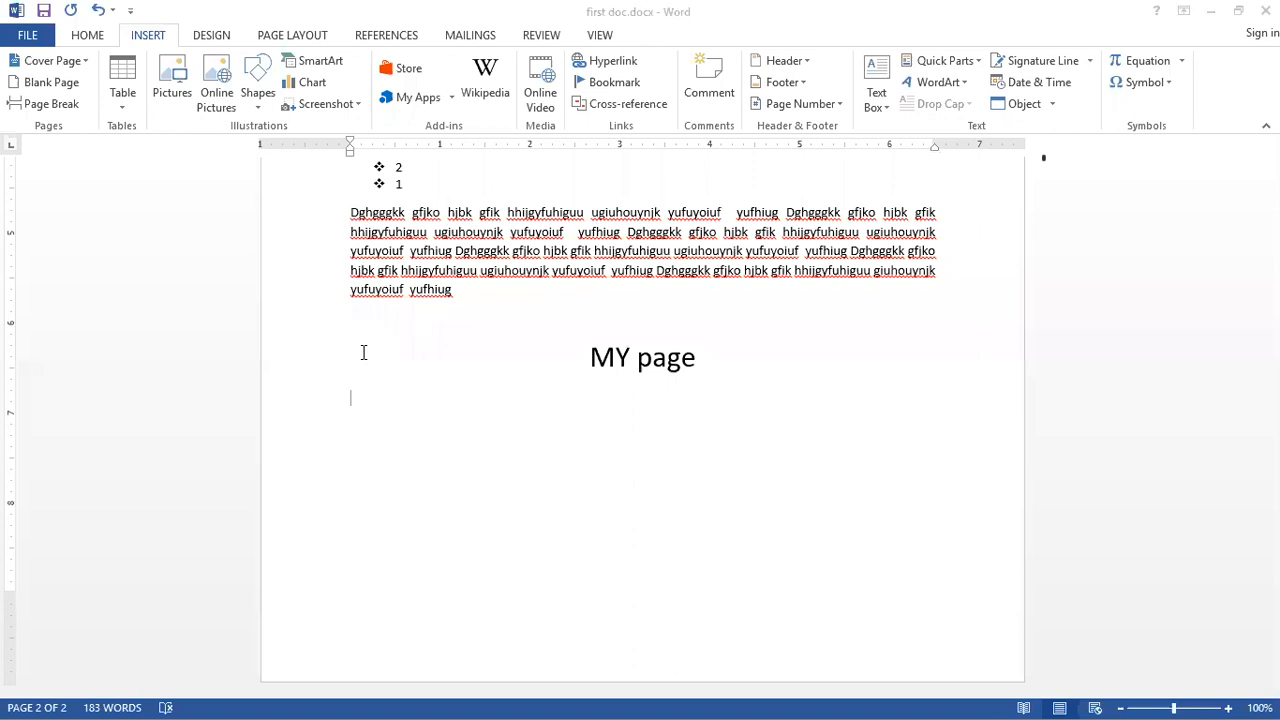
click(591, 357)
click(65, 62)
click(65, 62)
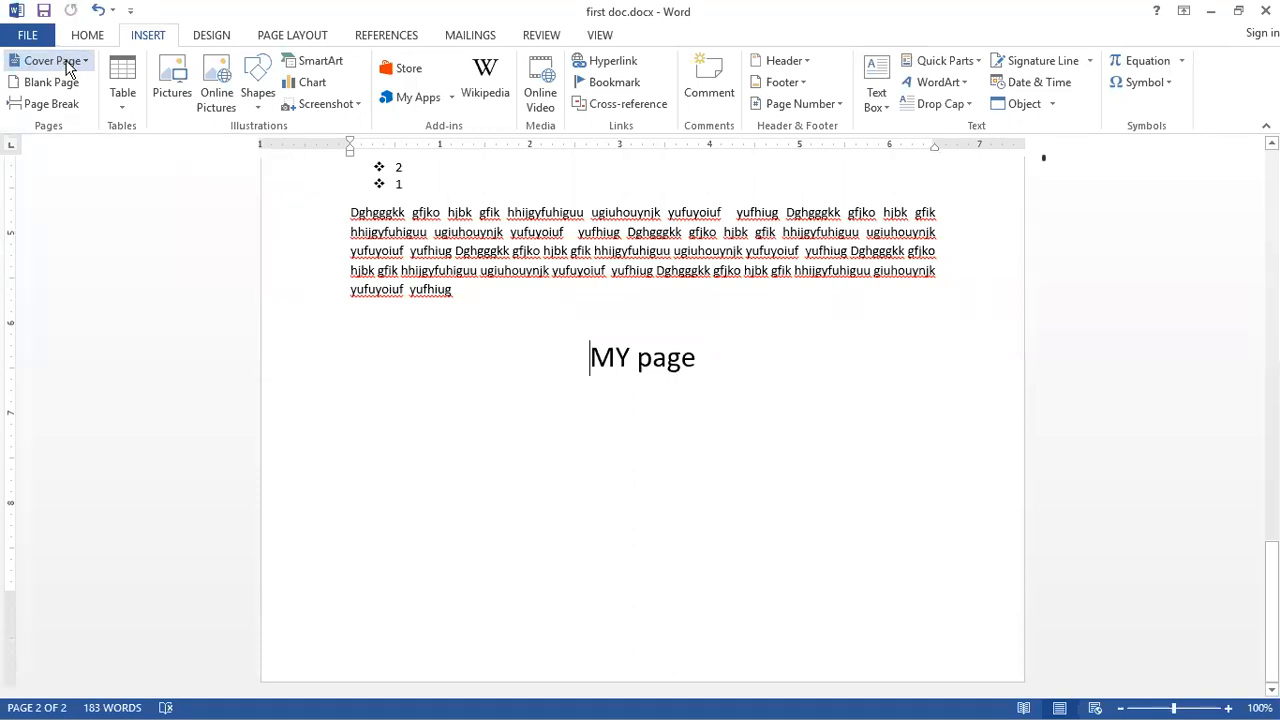
click(67, 62)
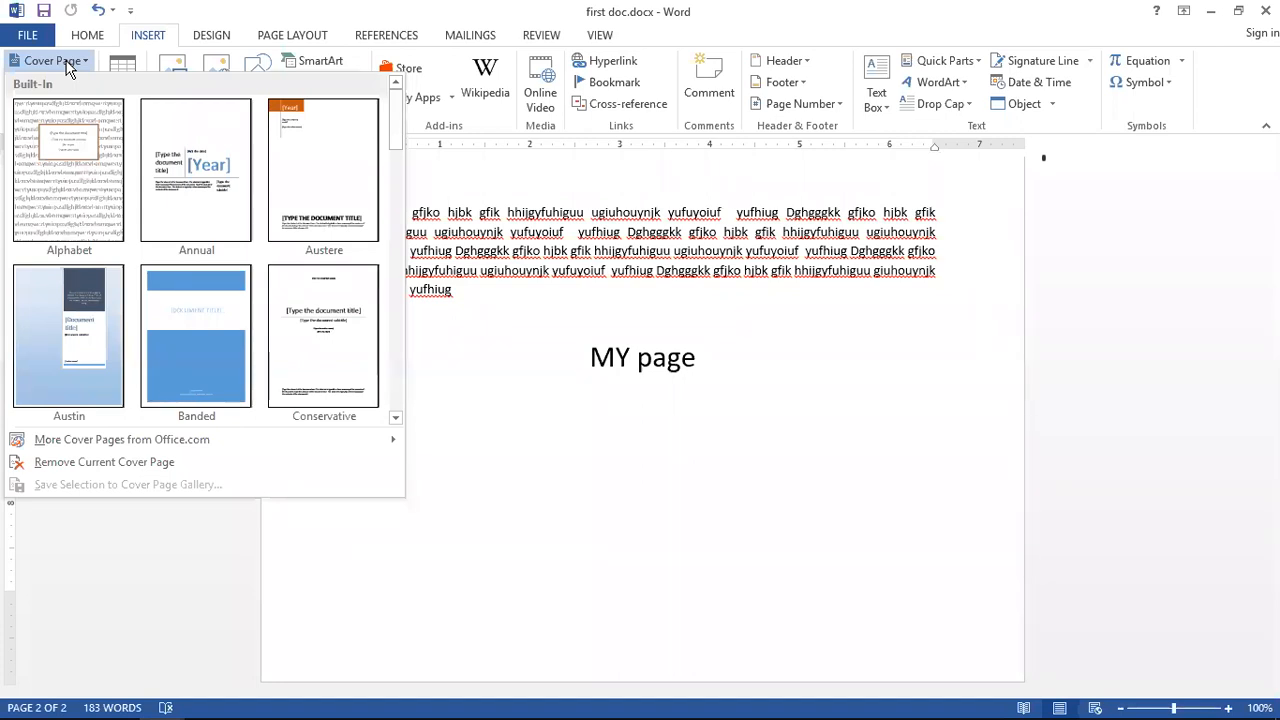
click(83, 66)
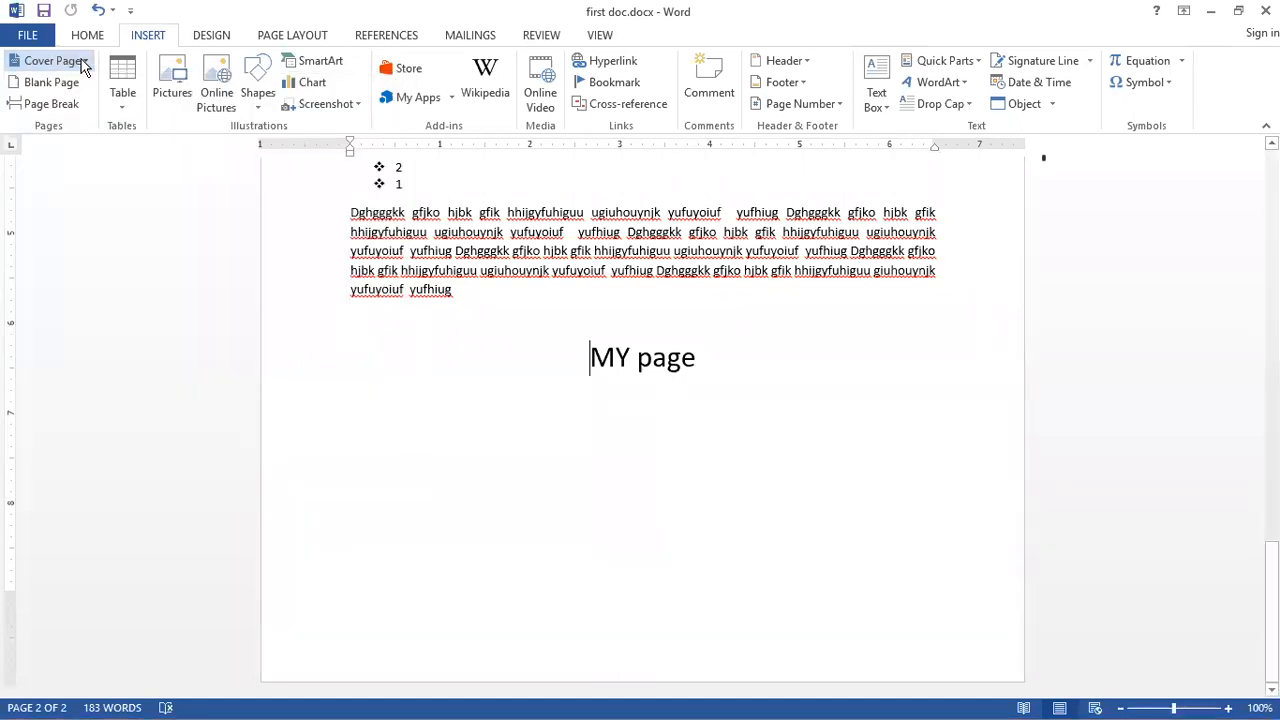
click(85, 64)
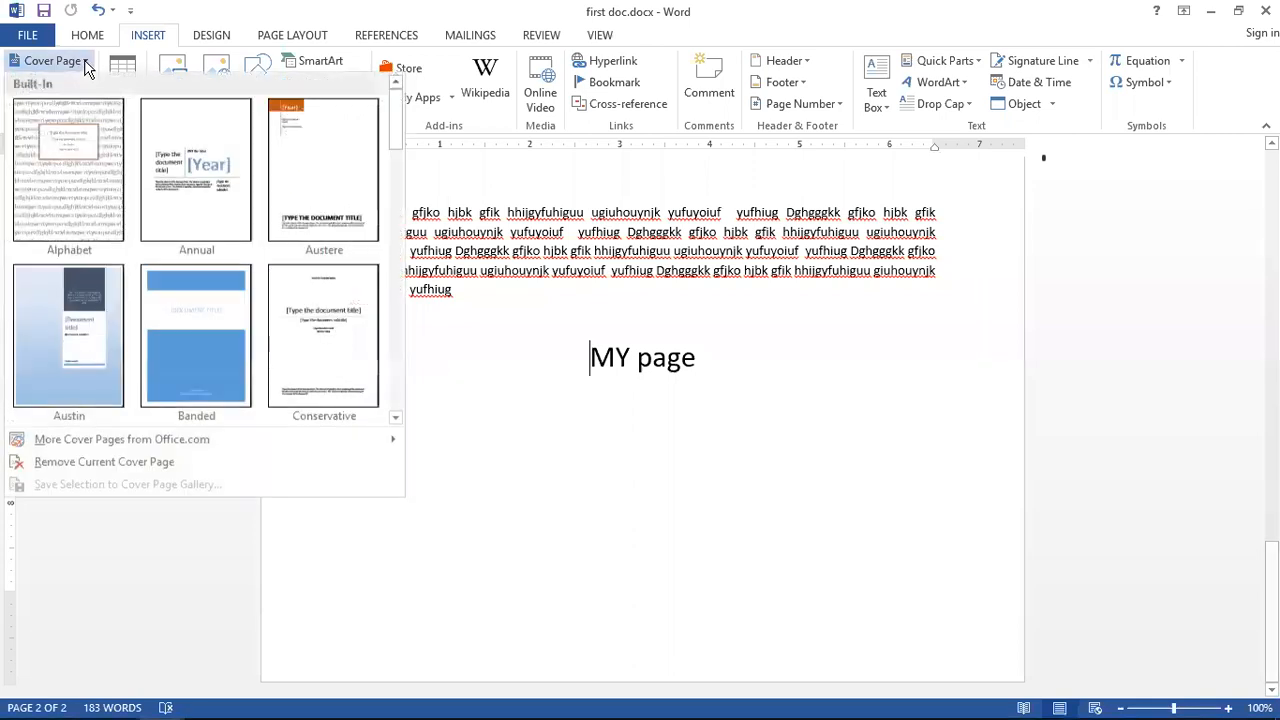
click(86, 66)
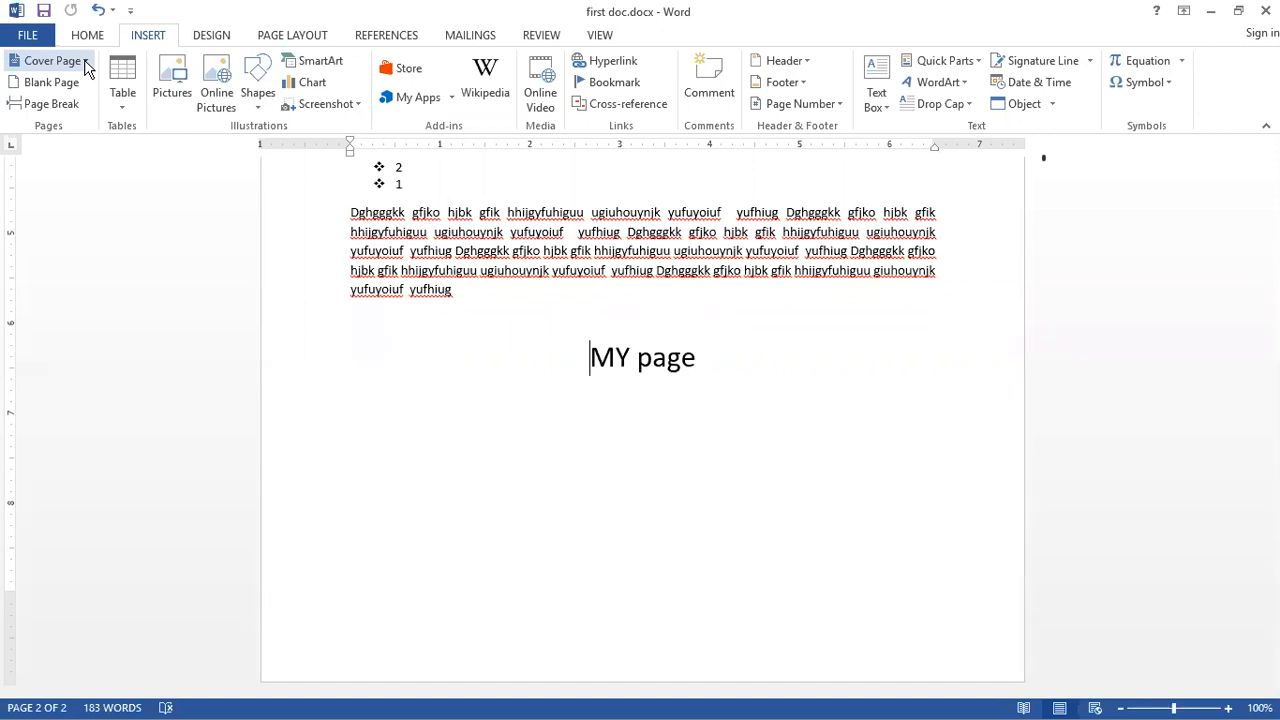
click(87, 67)
click(453, 399)
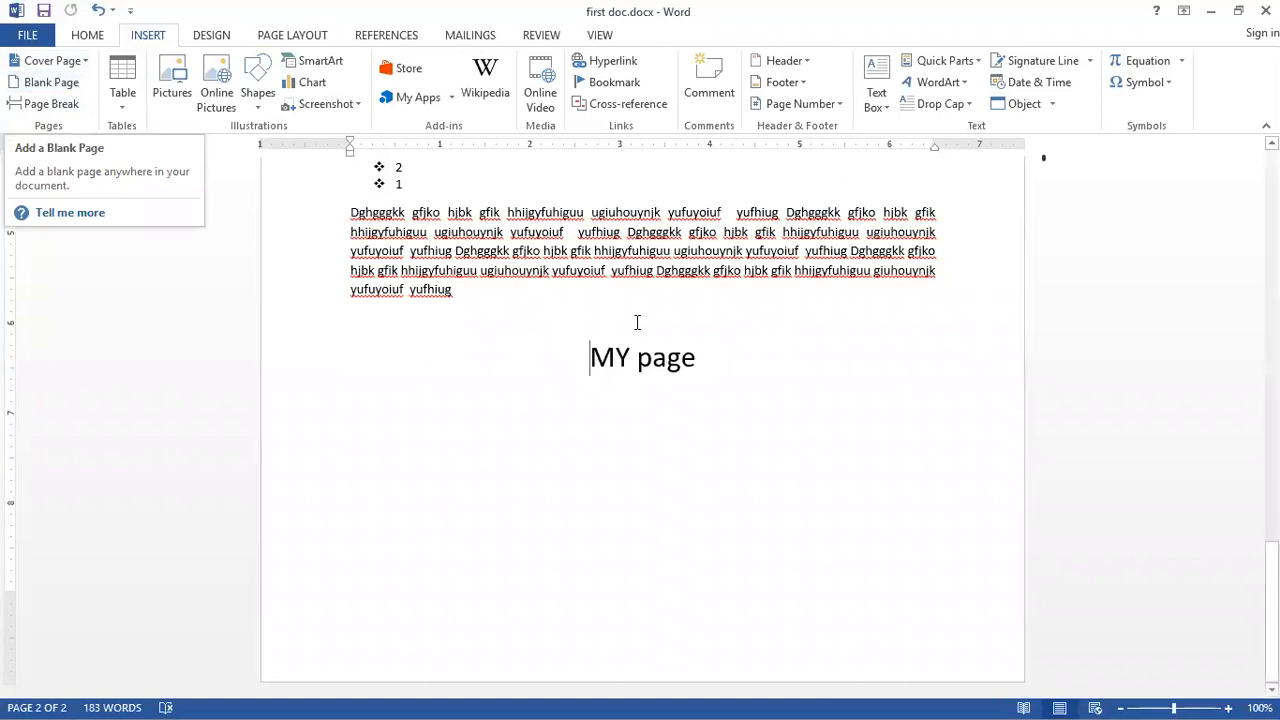
Step: Insert a blank page at the start of the My name is Nitin Khanna line
scroll(648, 328, up, 12)
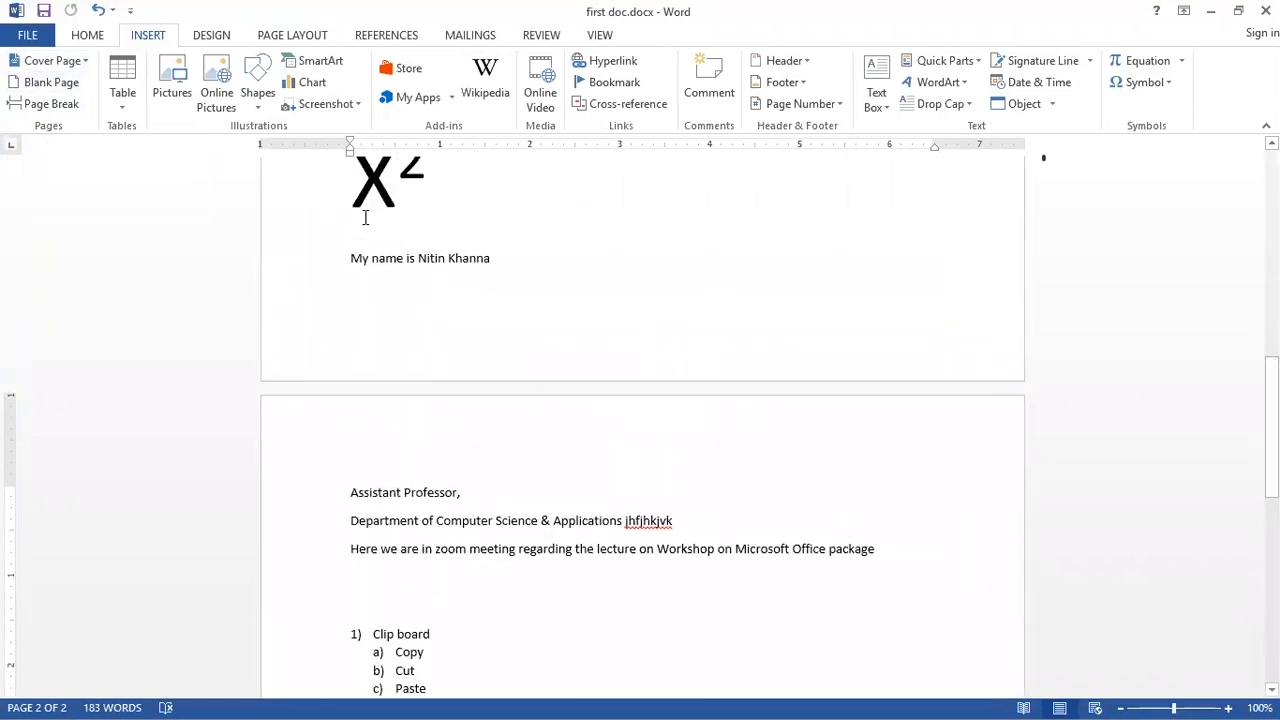
click(350, 259)
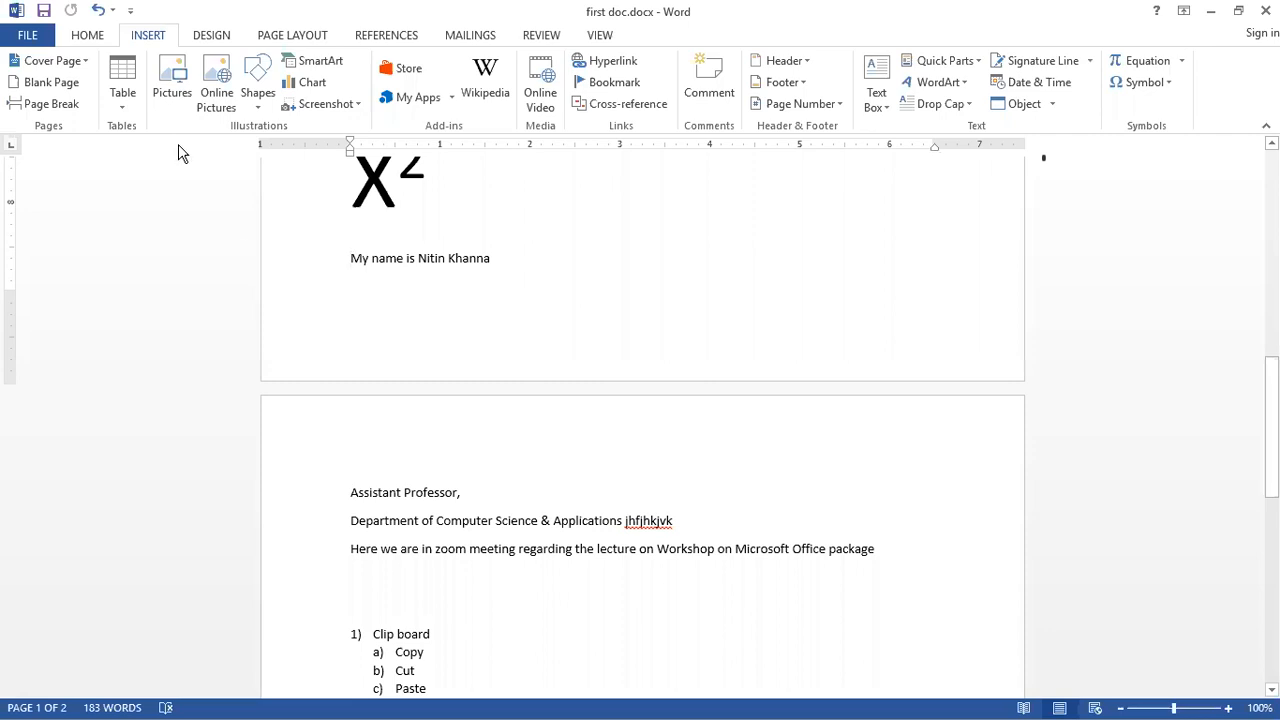
click(51, 89)
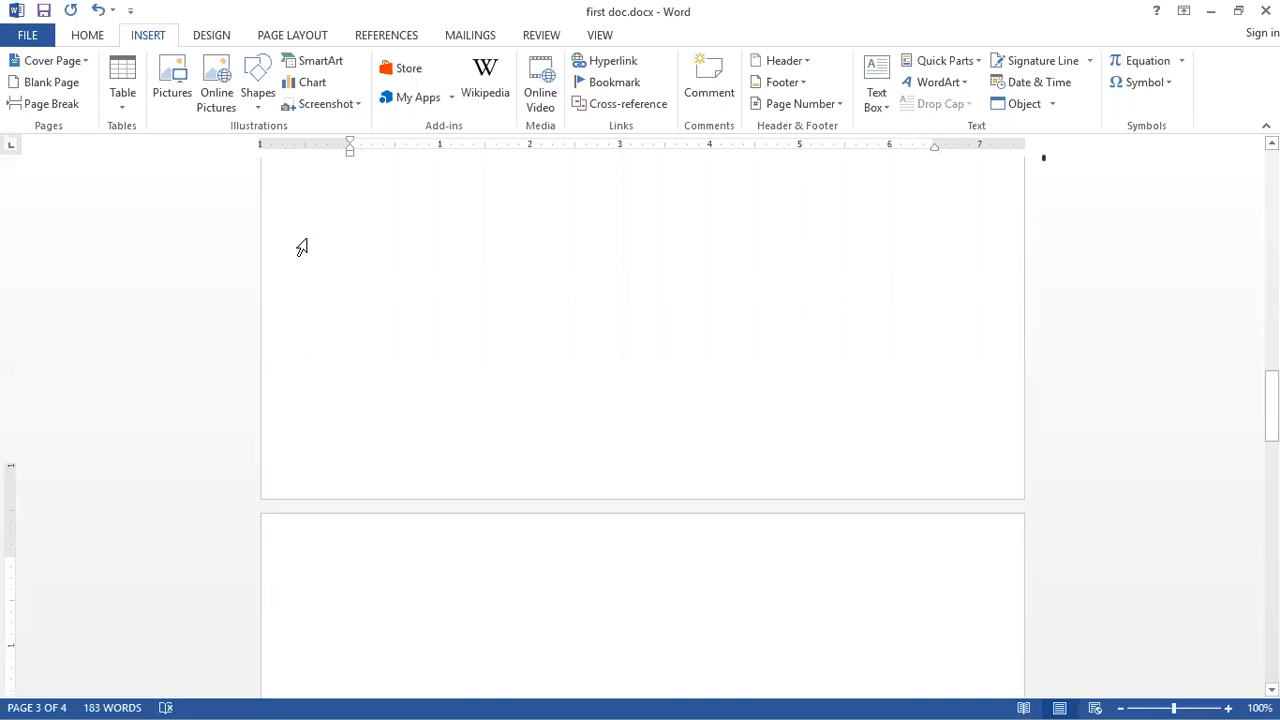
scroll(302, 247, up, 4)
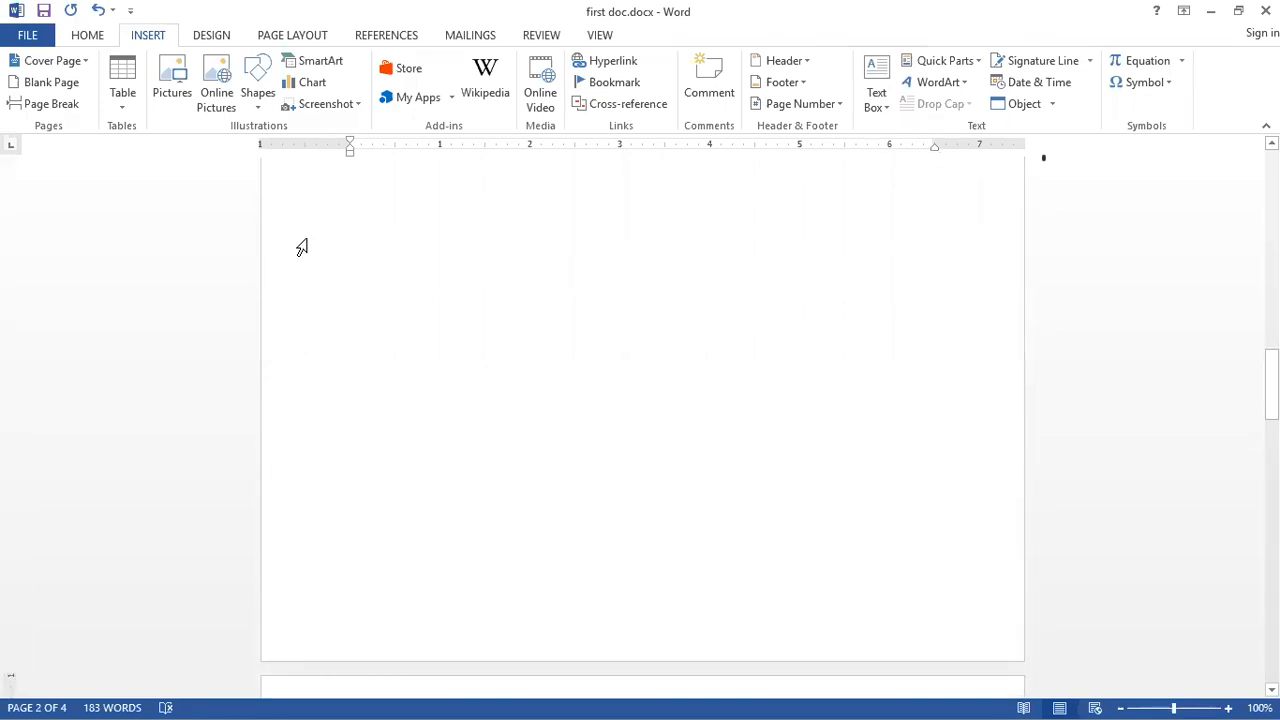
scroll(302, 247, down, 5)
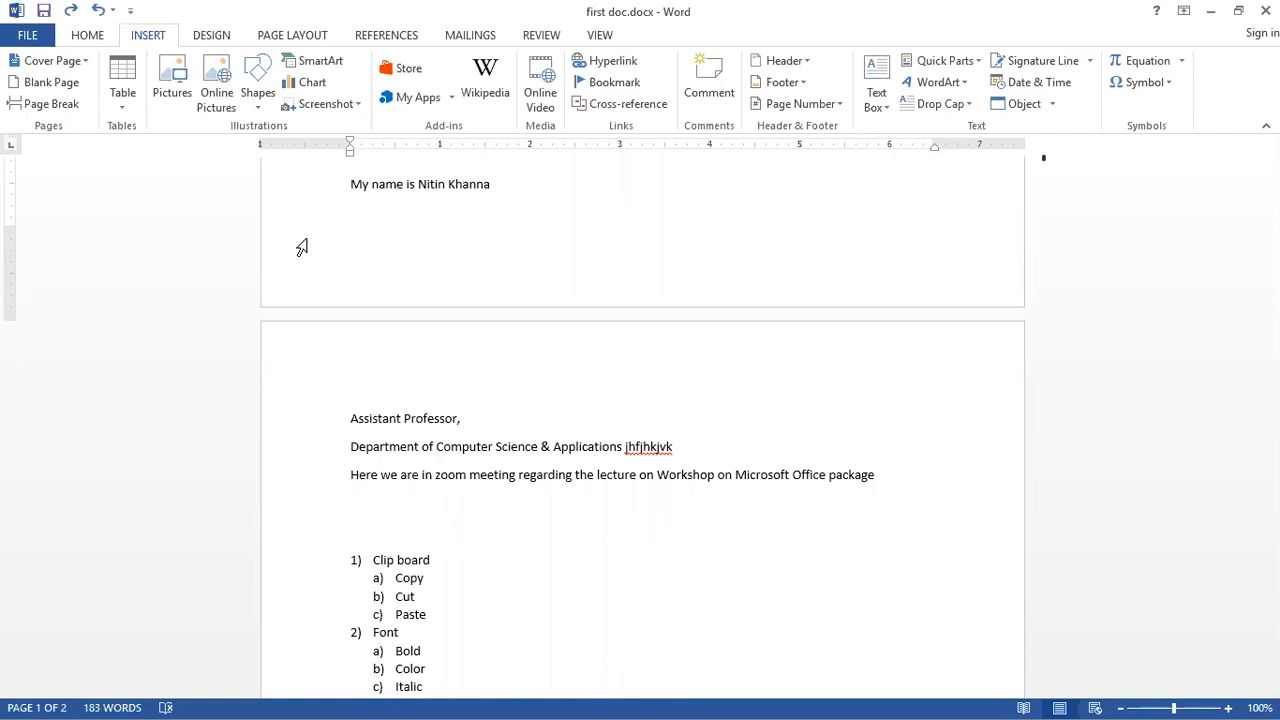
scroll(302, 247, up, 10)
scroll(302, 247, up, 2)
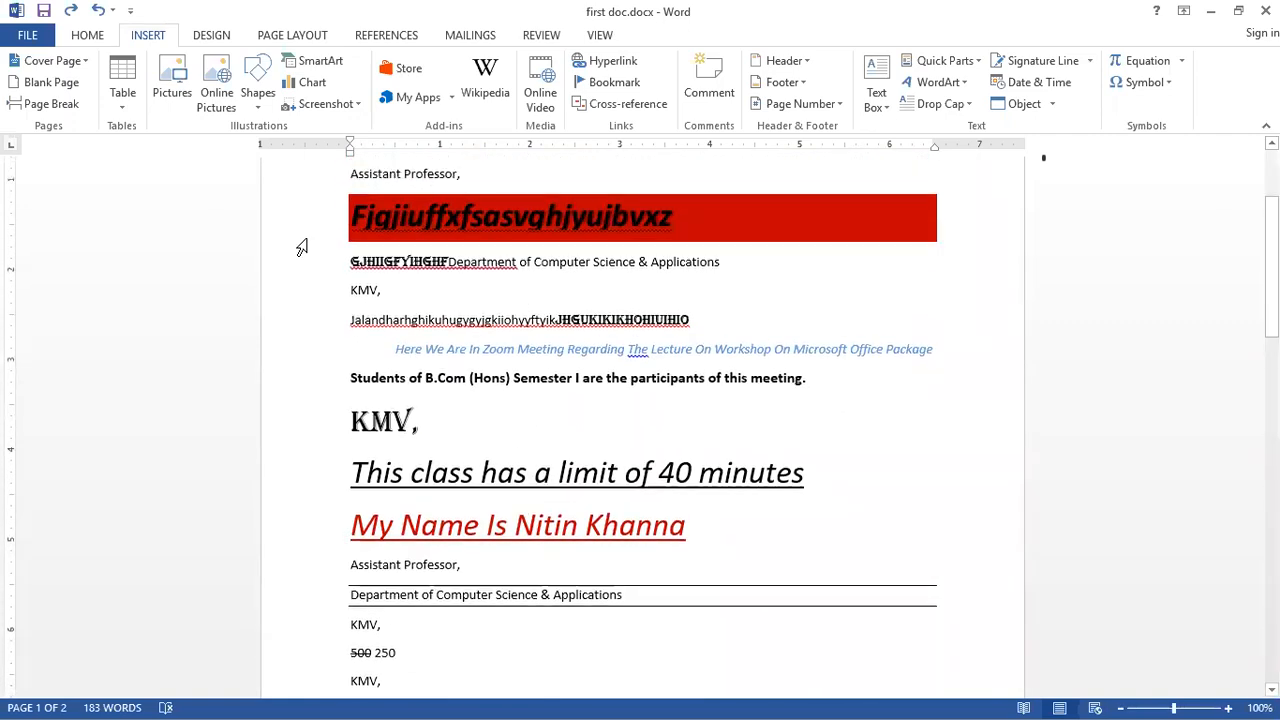
Step: Start a new line below the MY page heading, type gdgy and left-align it
scroll(302, 247, up, 4)
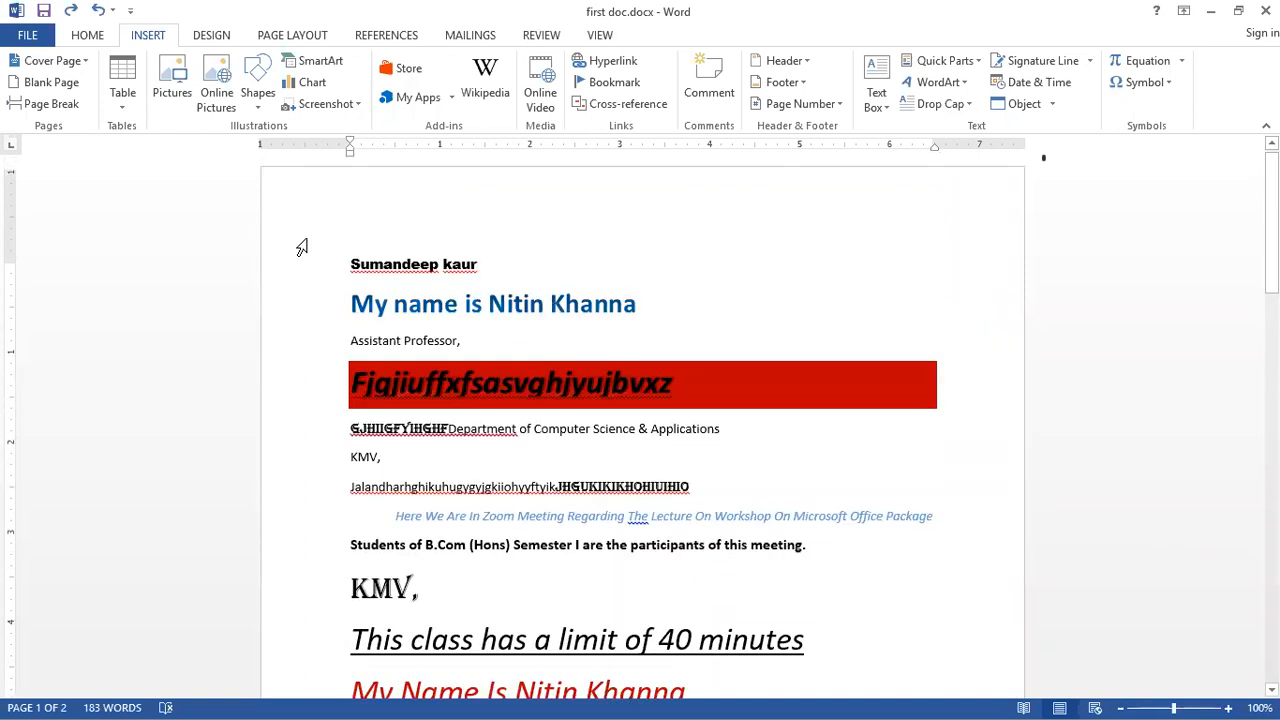
scroll(302, 247, down, 7)
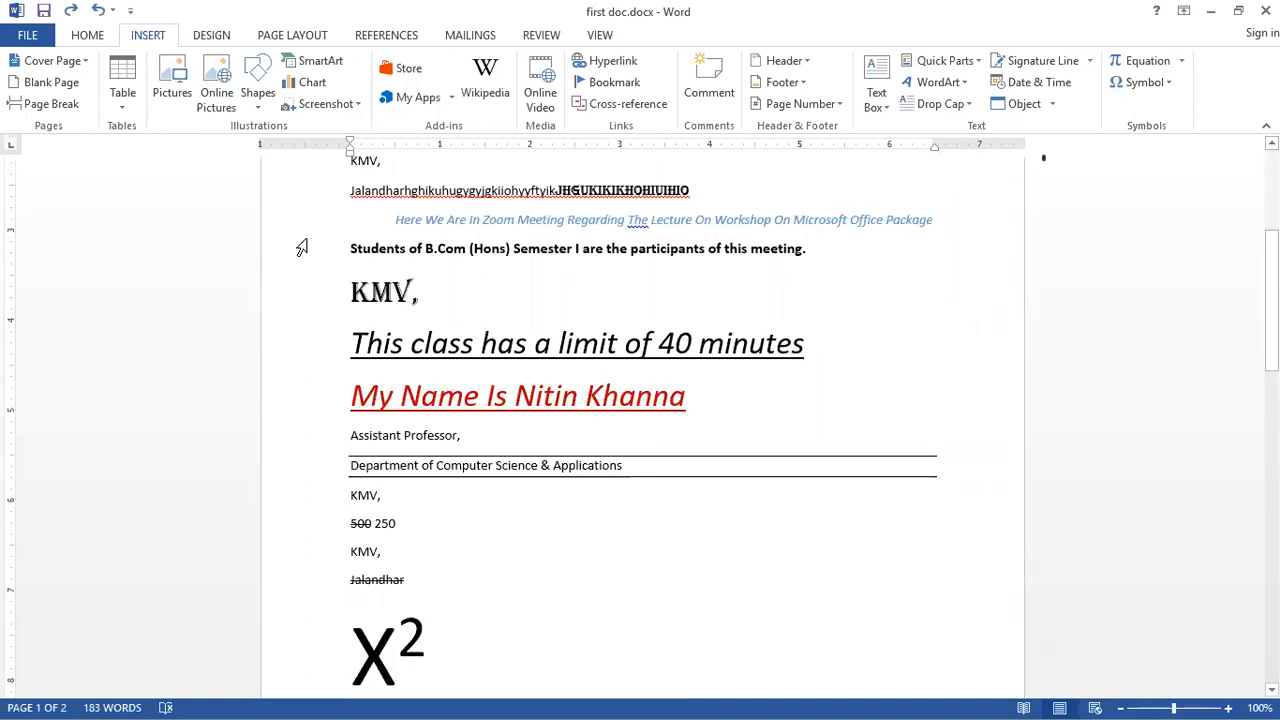
scroll(302, 247, down, 20)
click(699, 355)
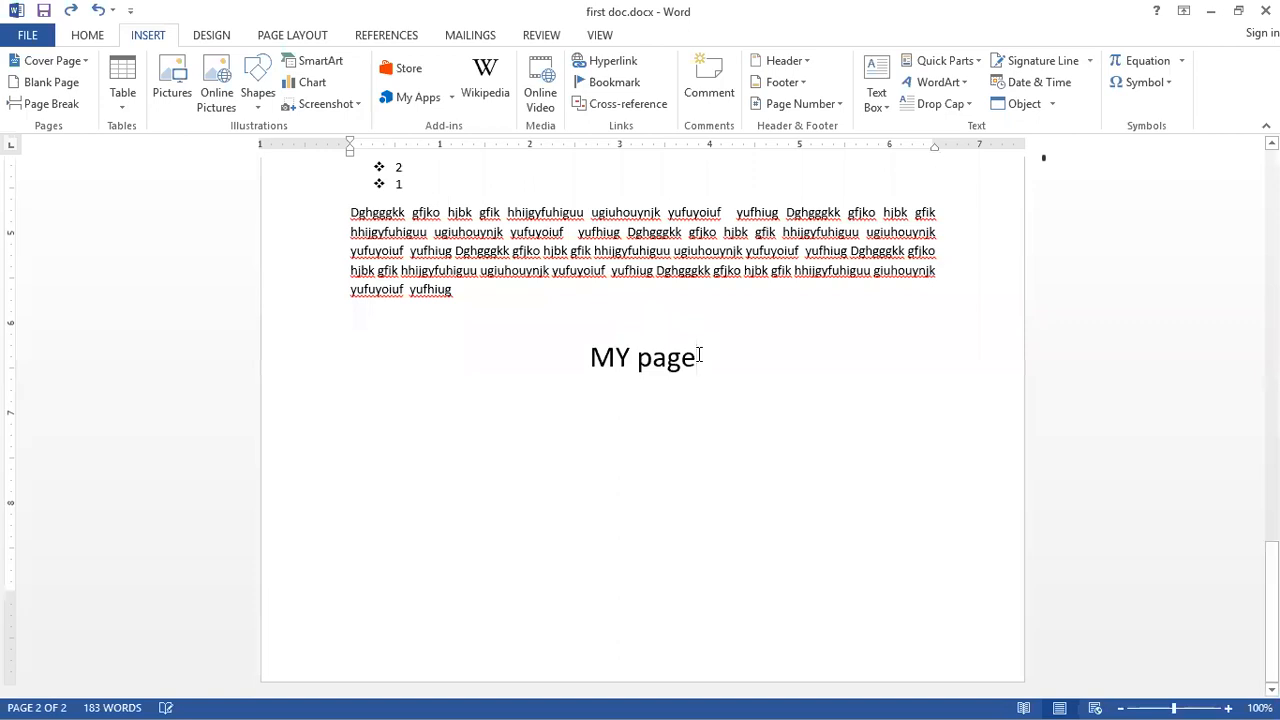
click(590, 357)
click(709, 357)
key(Return)
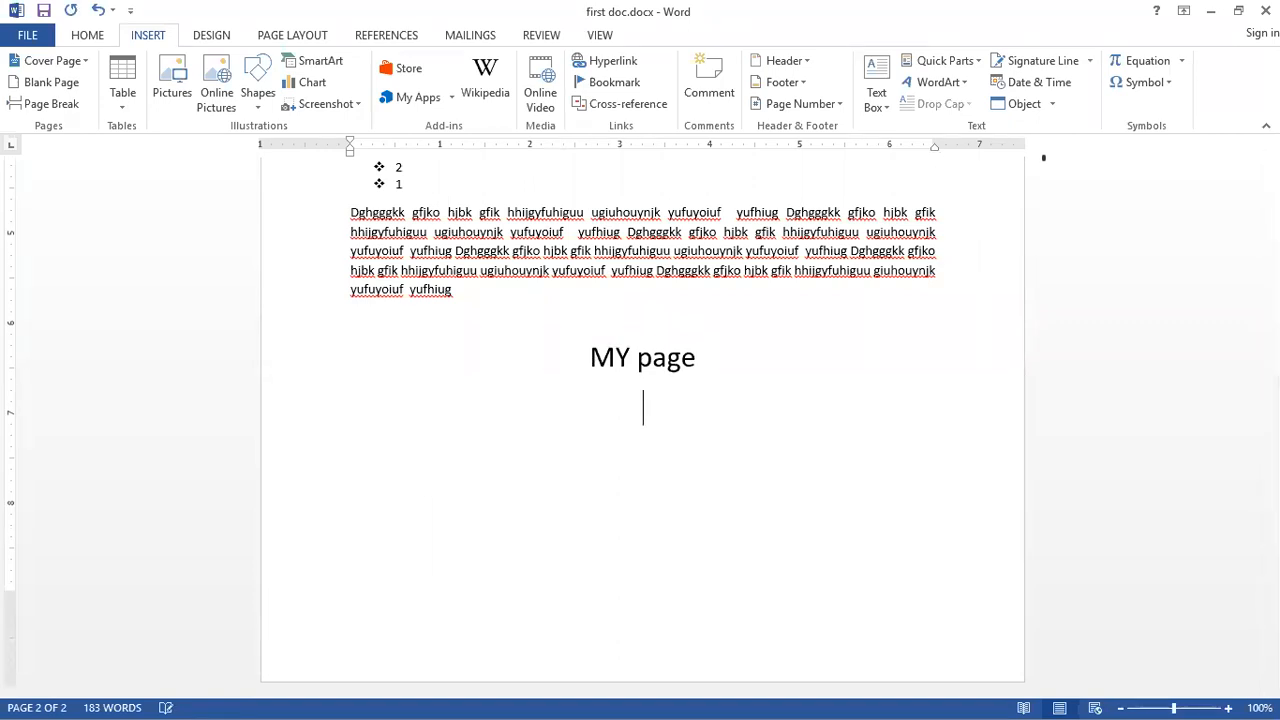
text(gdgy)
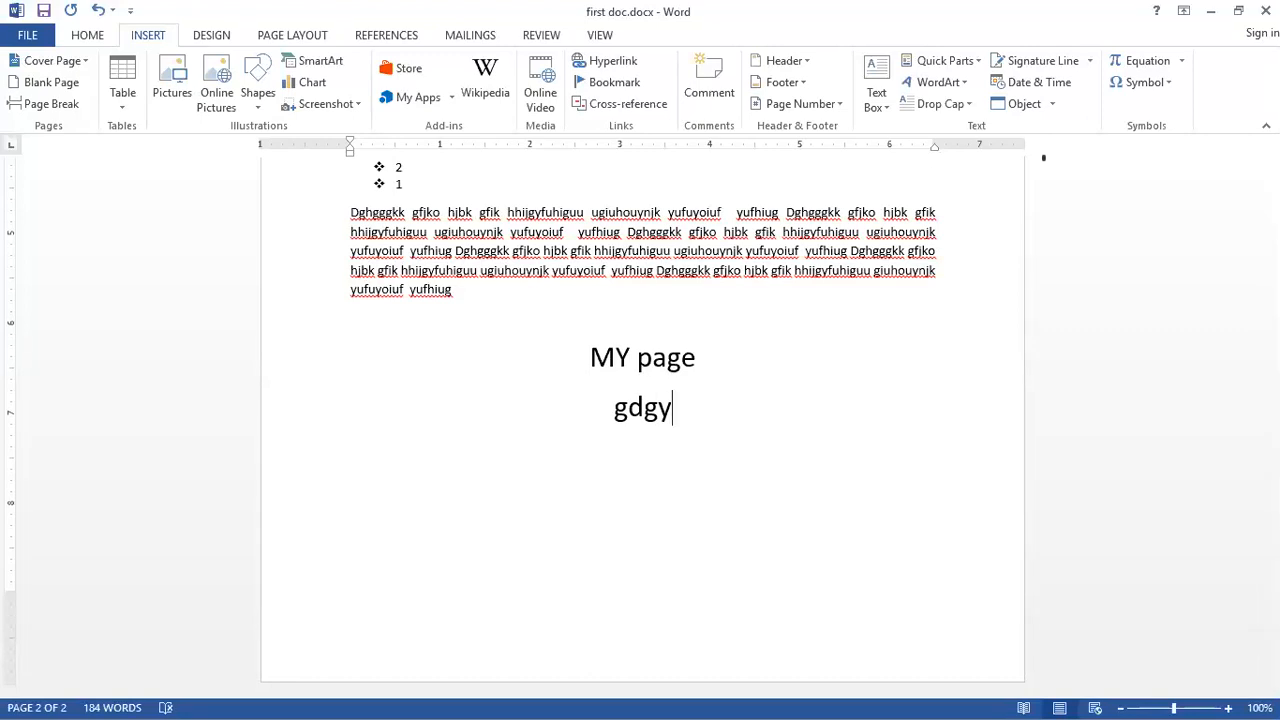
key(ctrl+l)
Step: Complete the line as Gdgyhjgiuhih and add two more lines, Guljol and hvujgk
text(hjgiuhi)
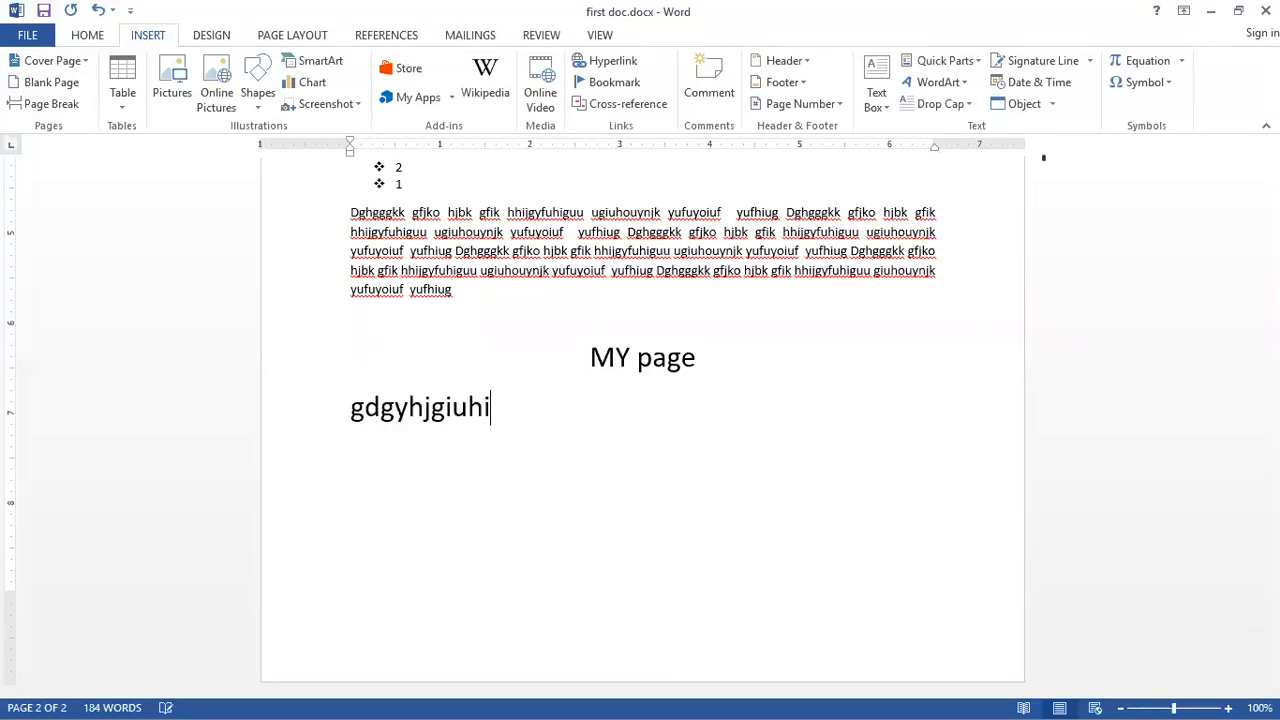
text(h)
key(Return)
text(guljol)
key(Return)
text(hv)
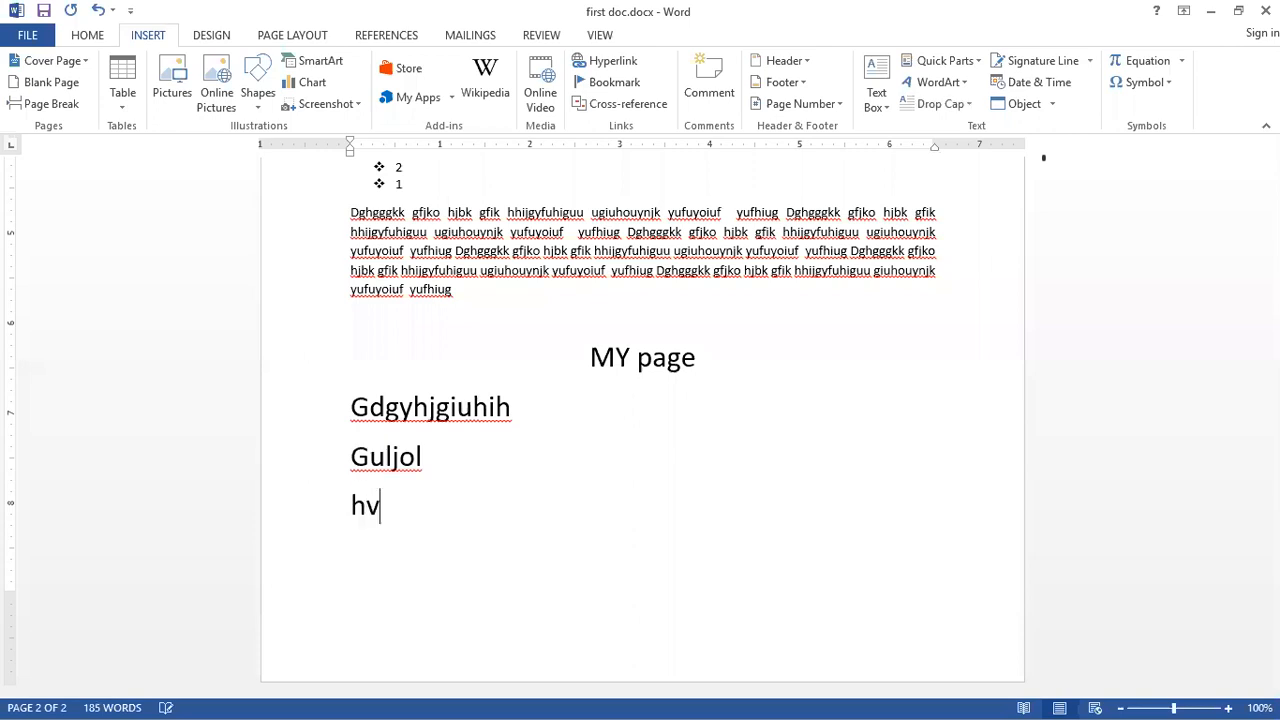
text(ujgk)
Step: Insert a page break before the MY page heading
click(590, 358)
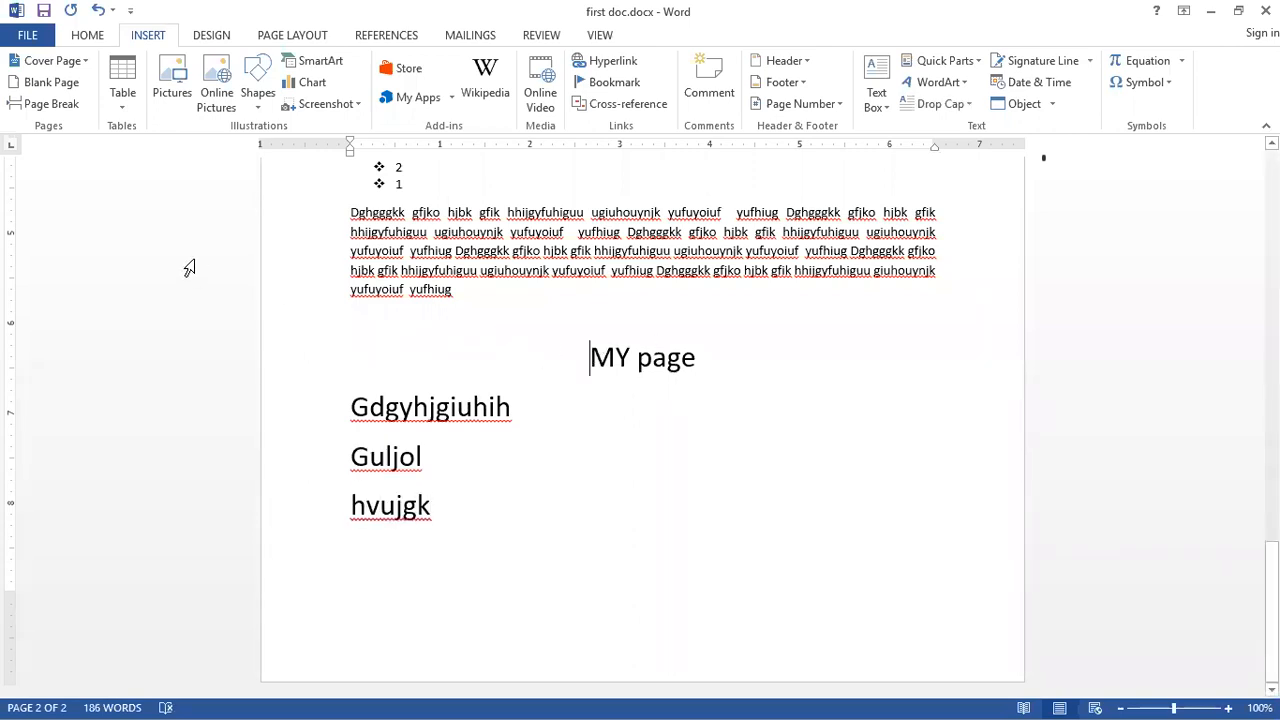
click(62, 108)
scroll(320, 280, up, 3)
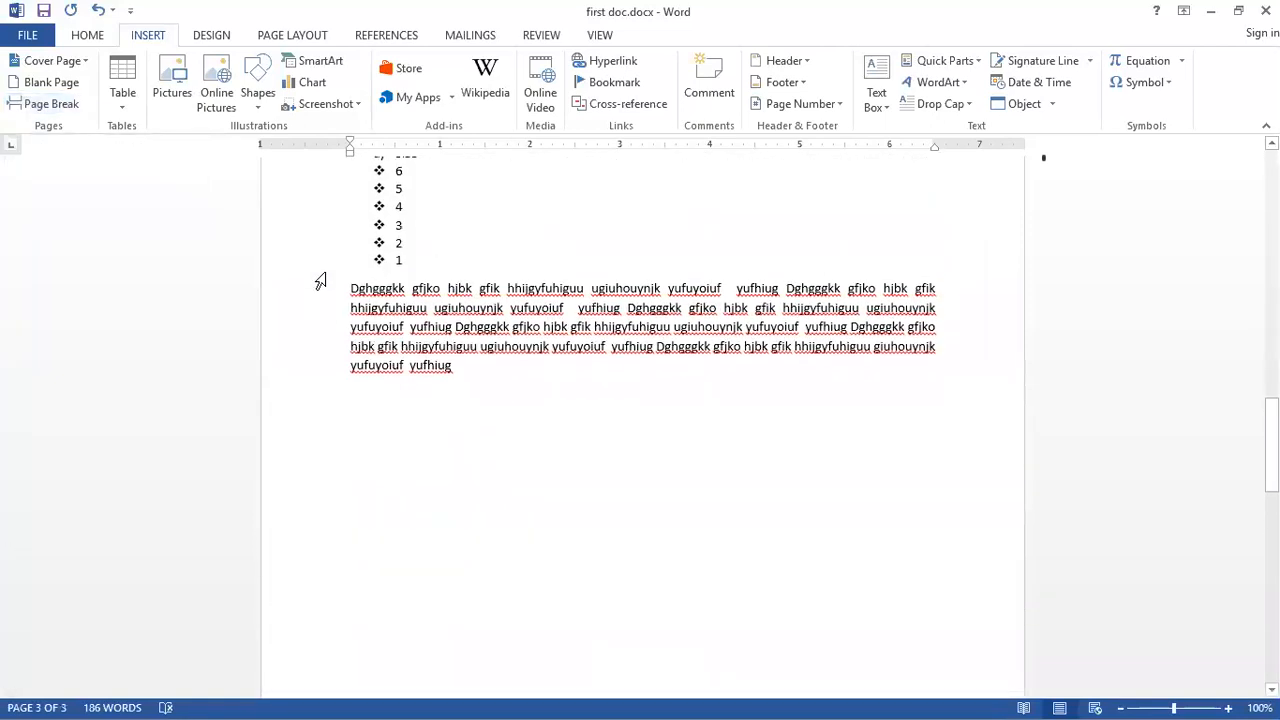
scroll(611, 416, down, 2)
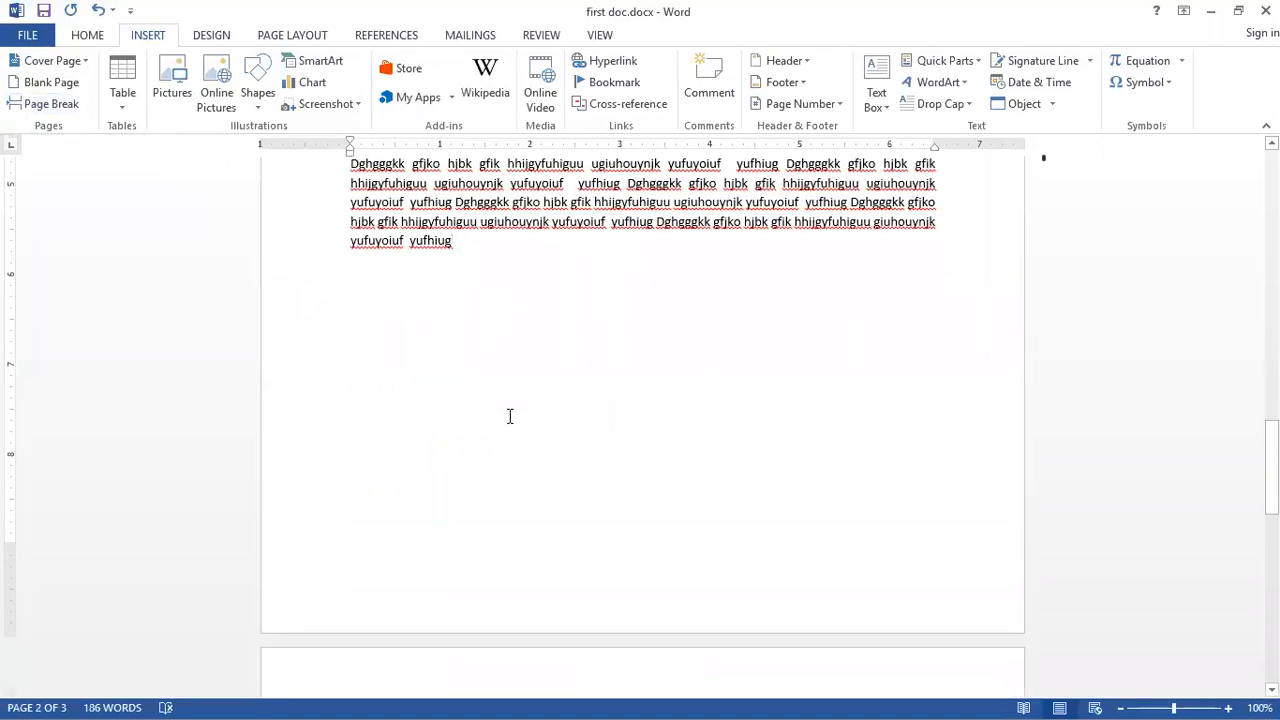
scroll(529, 383, down, 6)
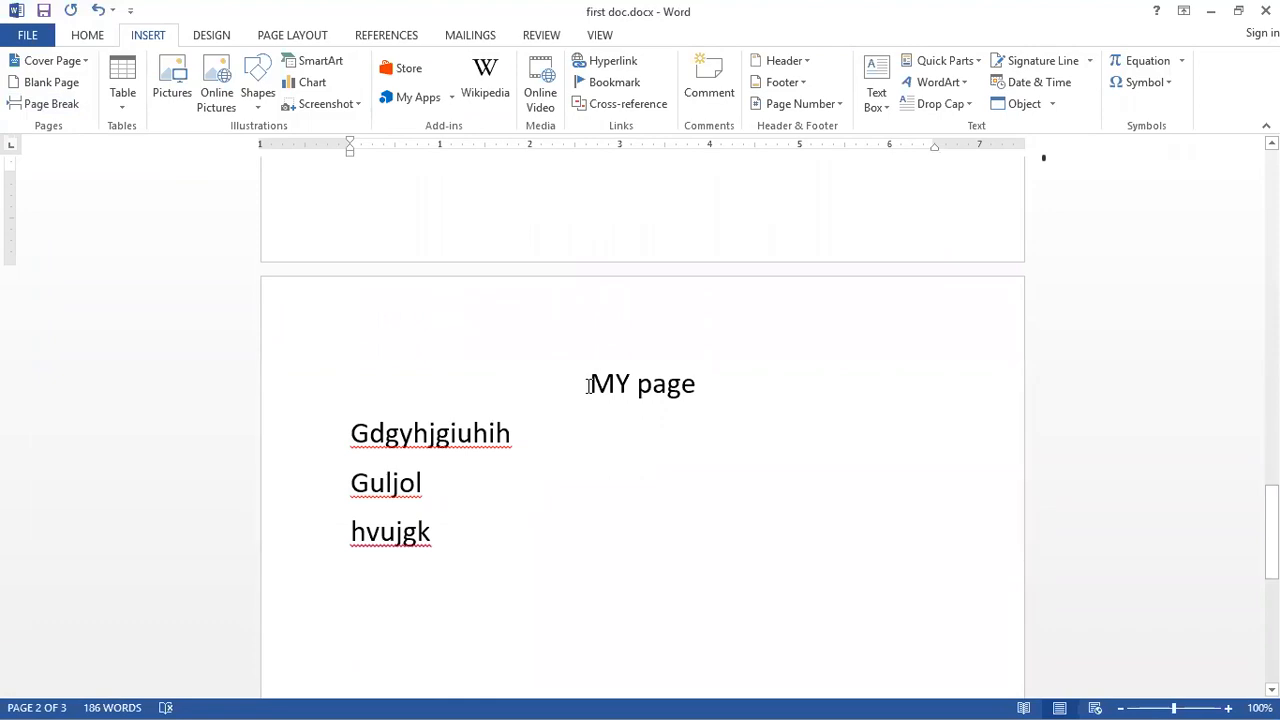
Step: Remove the page break before MY page, reinsert it, and remove it again
click(589, 386)
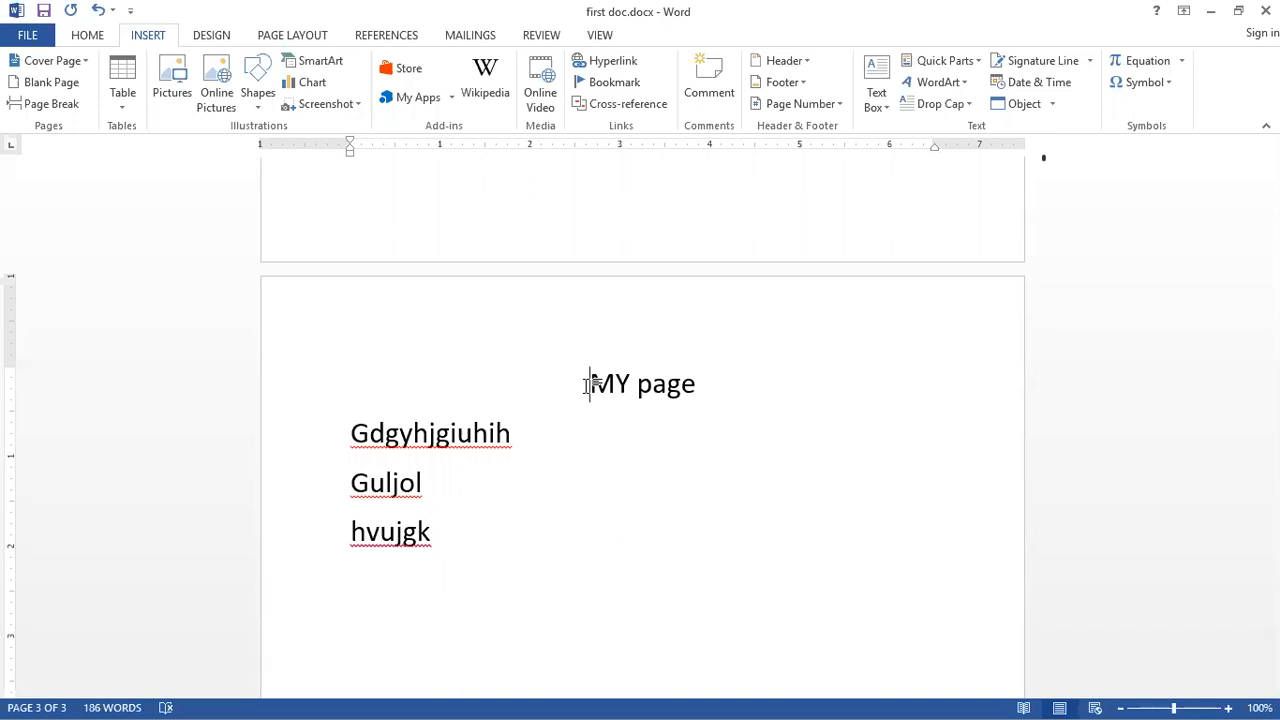
key(BackSpace)
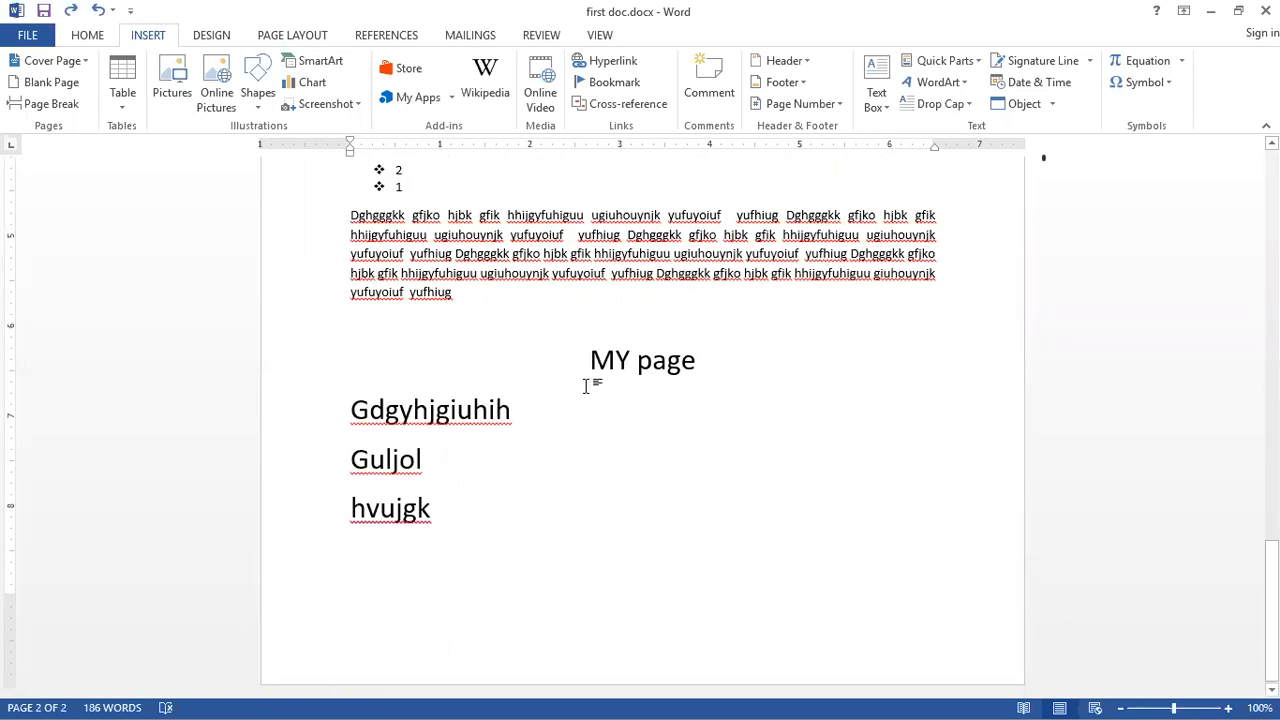
key(ctrl+Return)
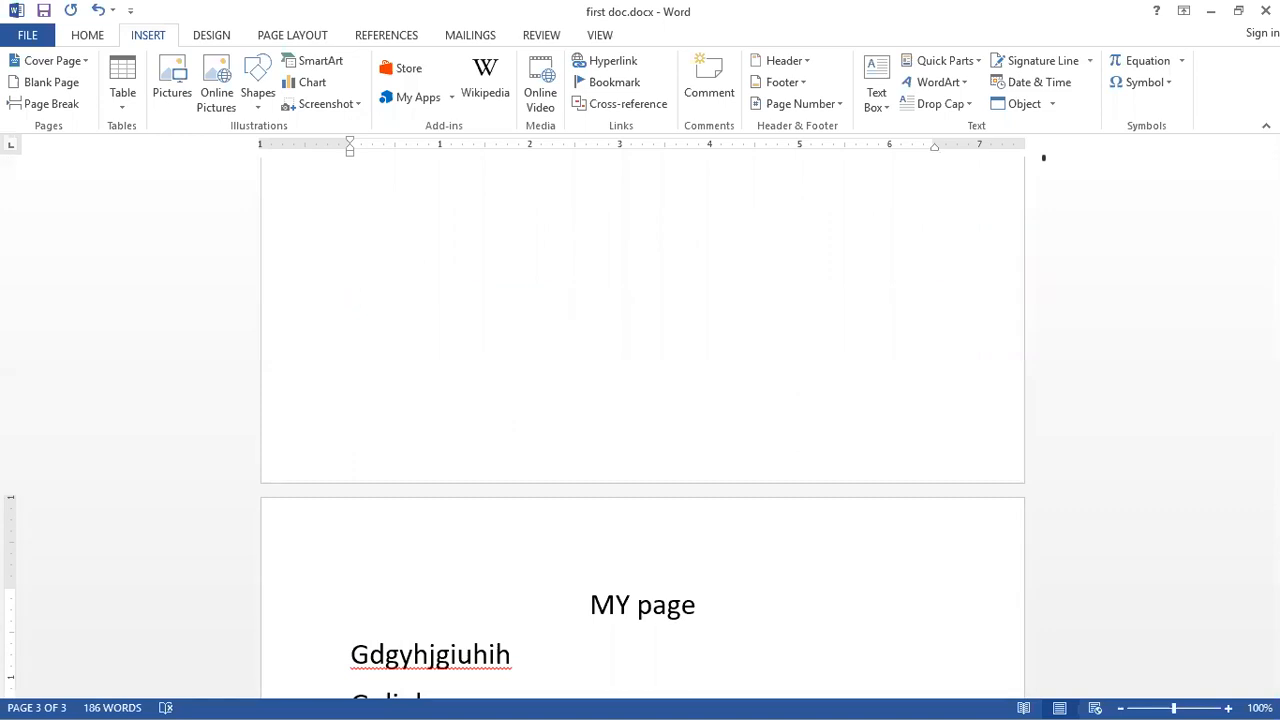
key(BackSpace)
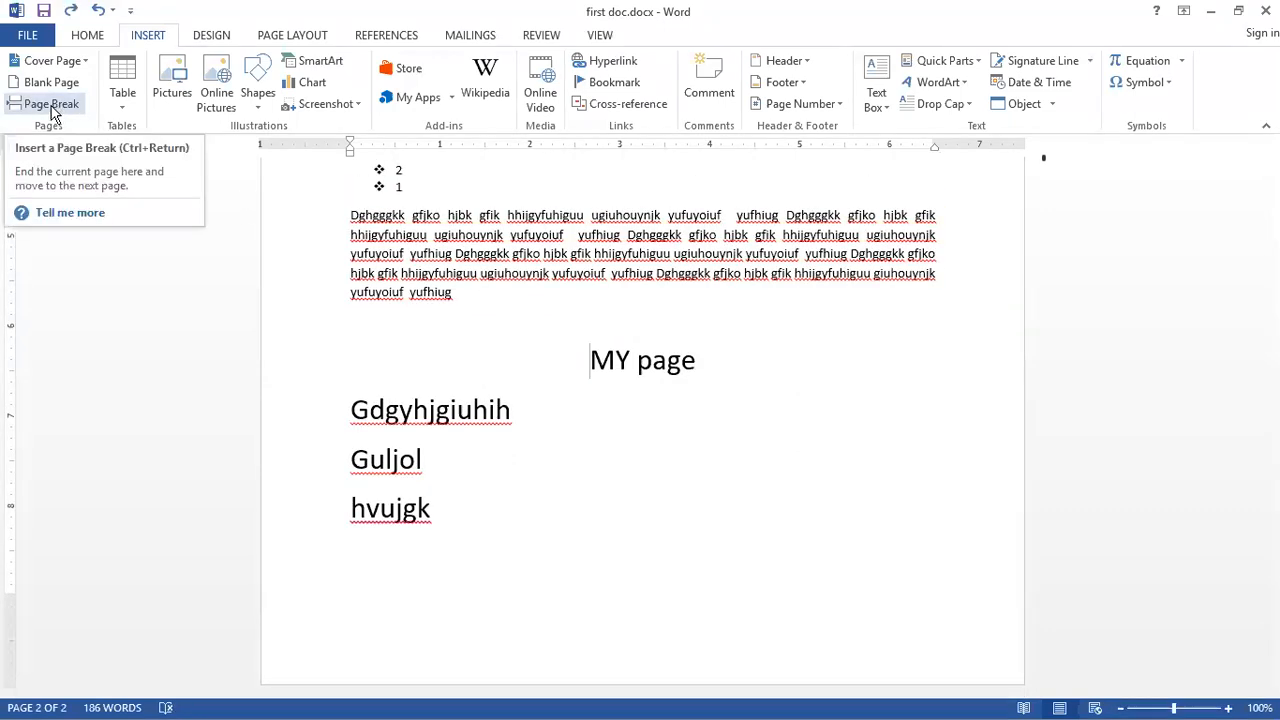
Step: Insert a page break before the MY page heading once more
click(55, 106)
scroll(377, 283, down, 1)
scroll(377, 283, up, 5)
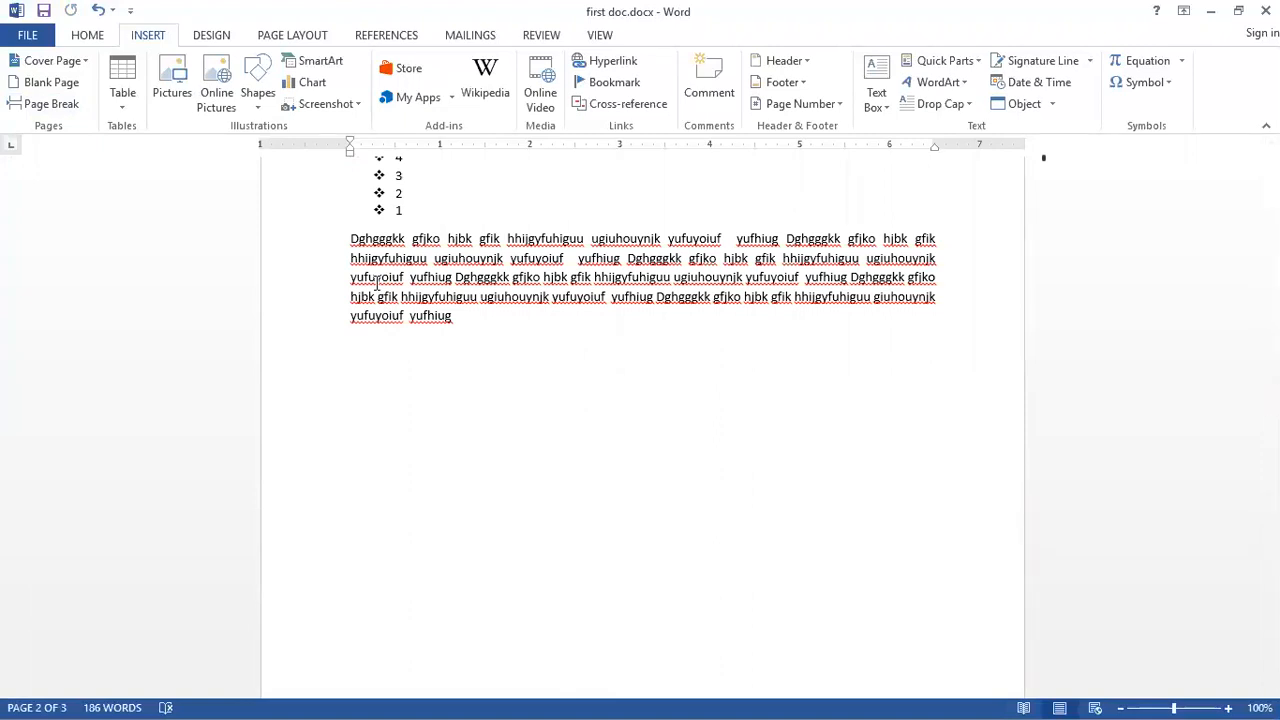
scroll(377, 283, down, 10)
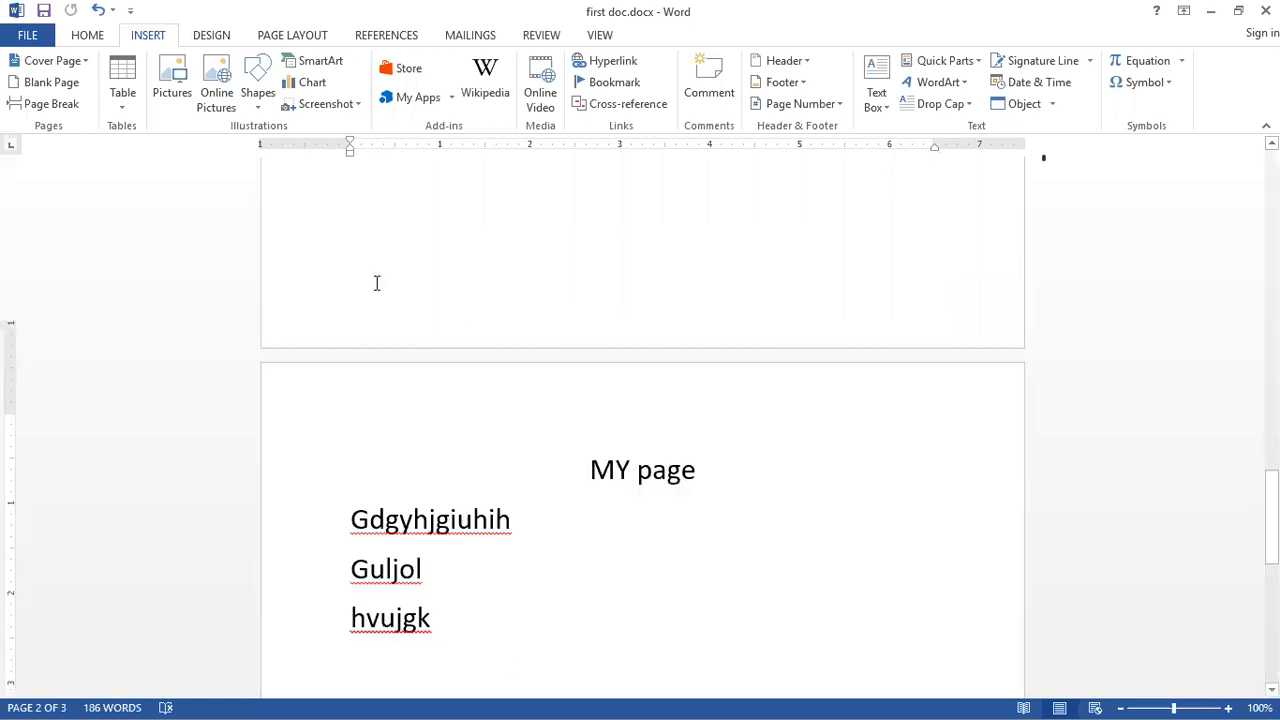
Step: Add two blank lines below the Hvujgk line
click(440, 356)
key(Return)
key(Return)
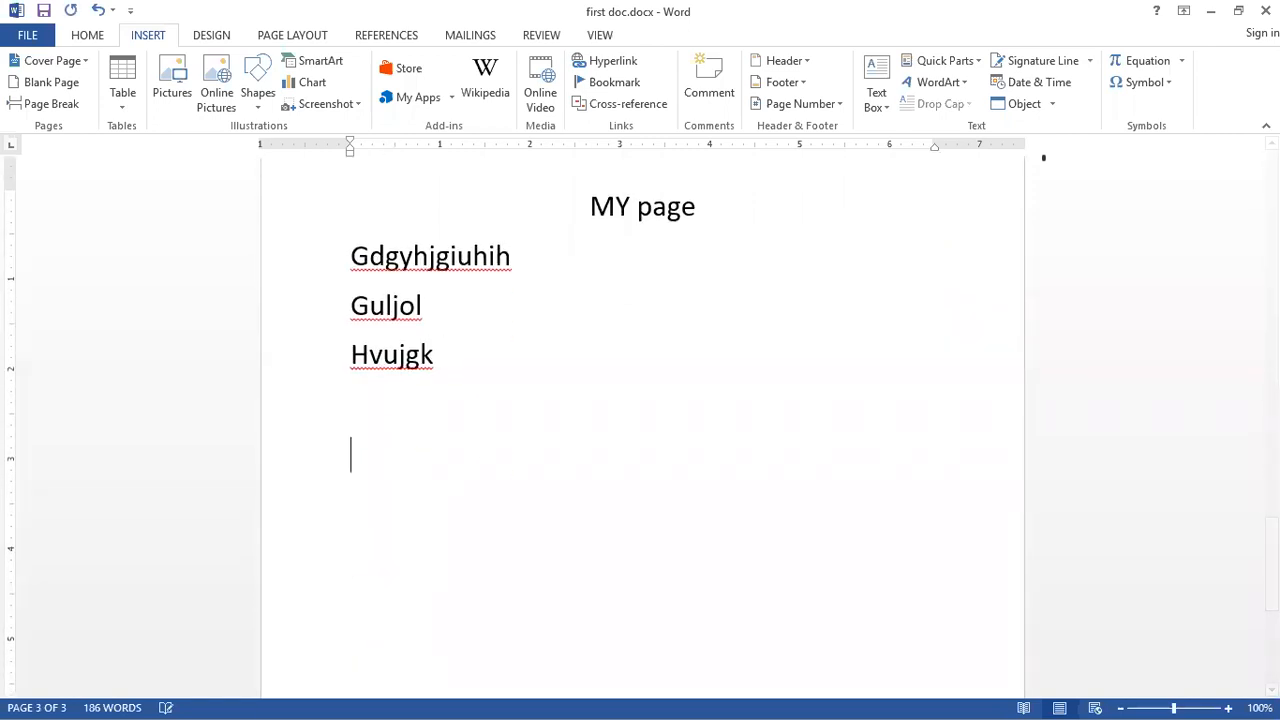
click(121, 104)
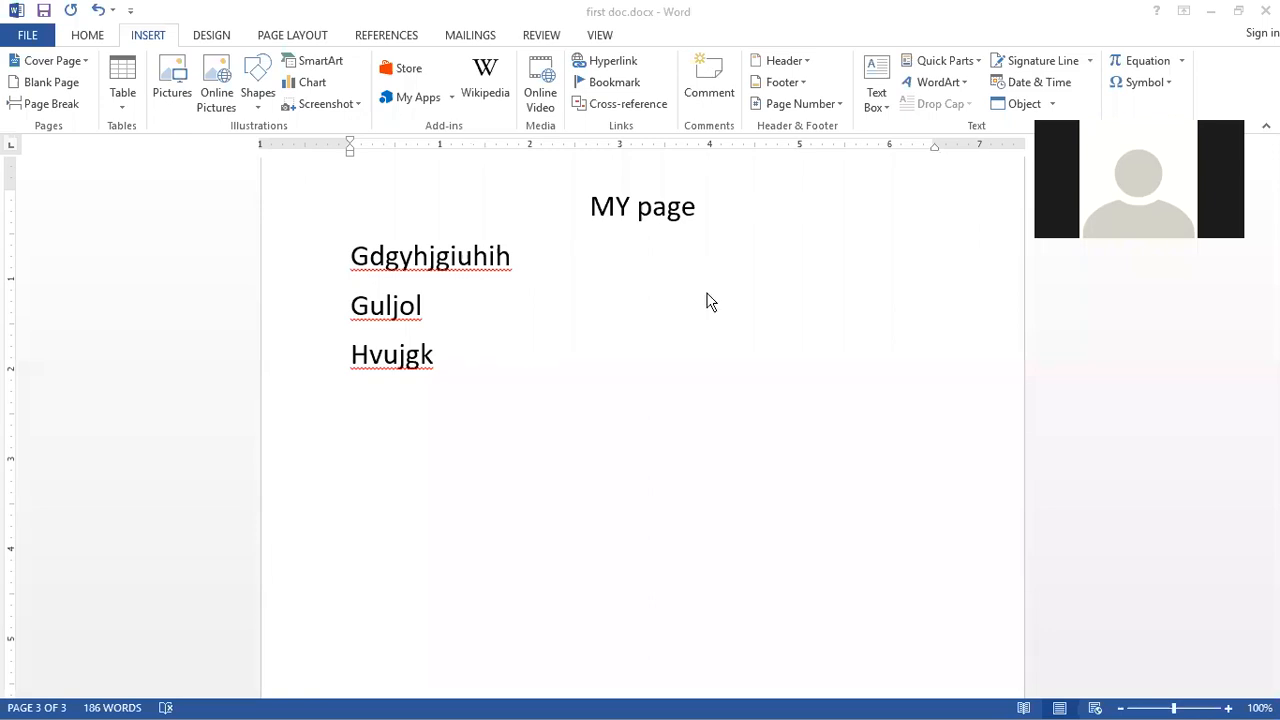
click(369, 405)
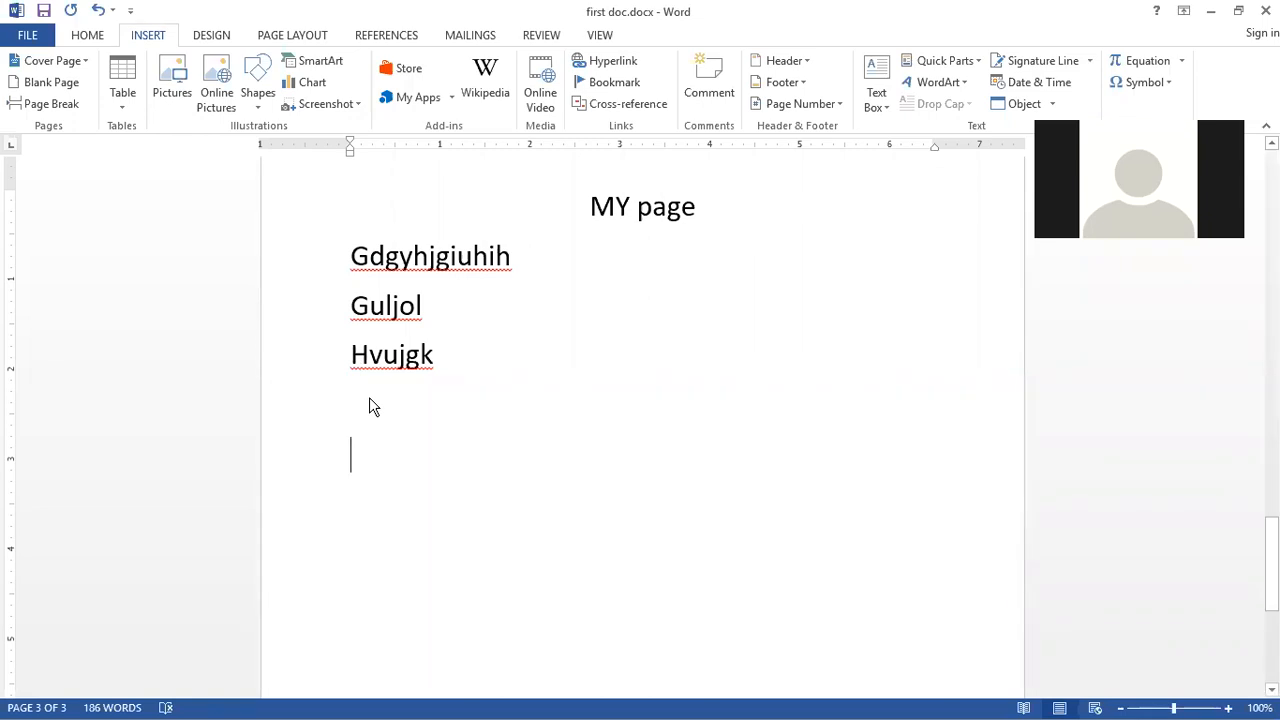
Step: Insert a 6x6 table from the grid, then undo the insertion
click(123, 100)
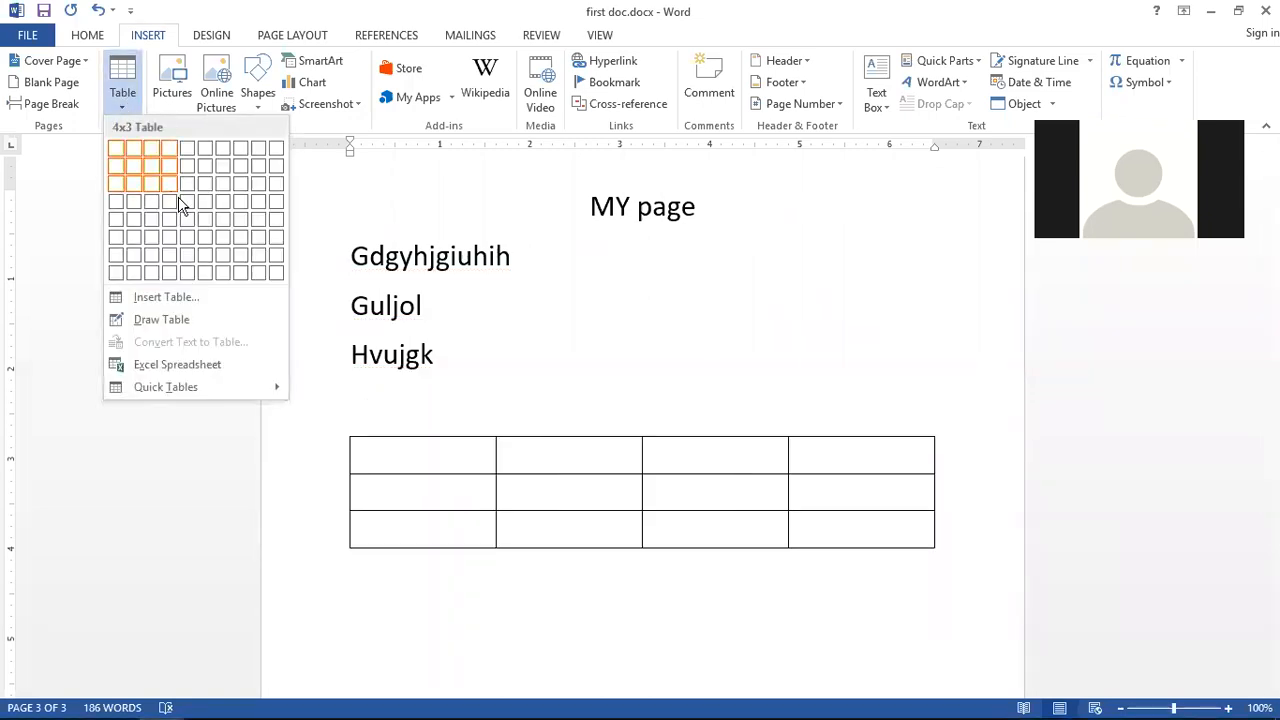
click(225, 234)
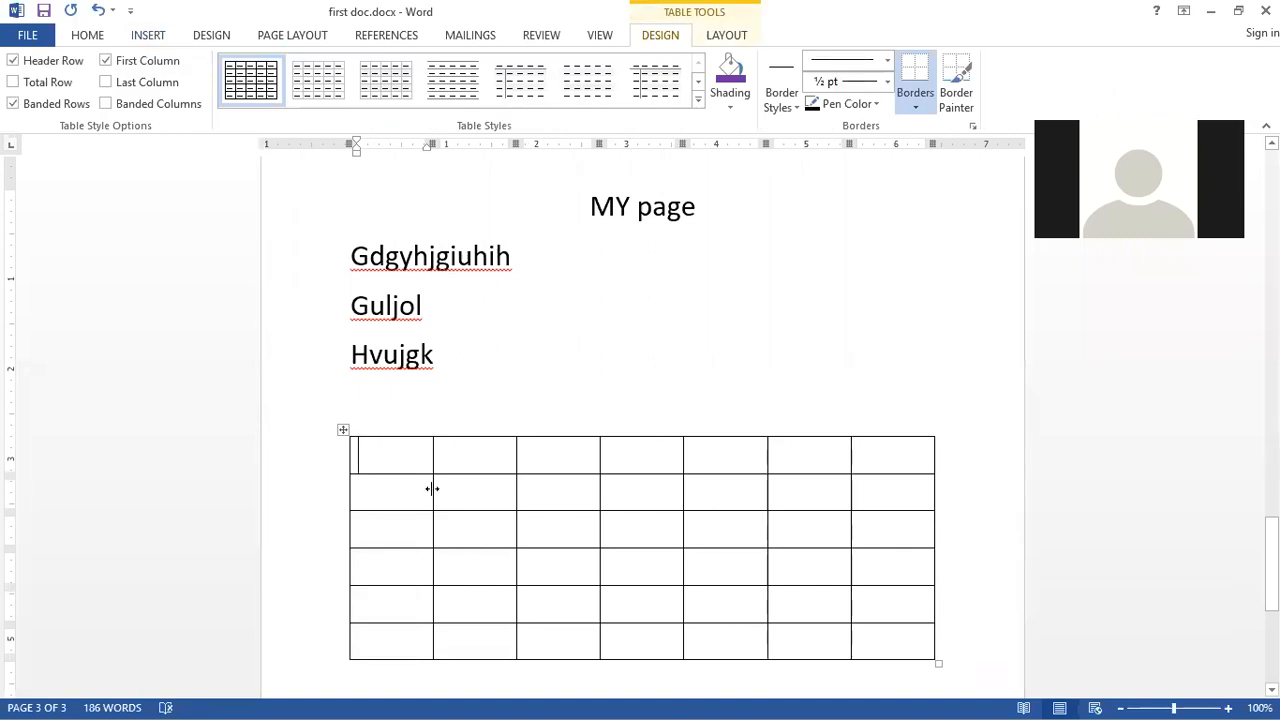
key(ctrl+z)
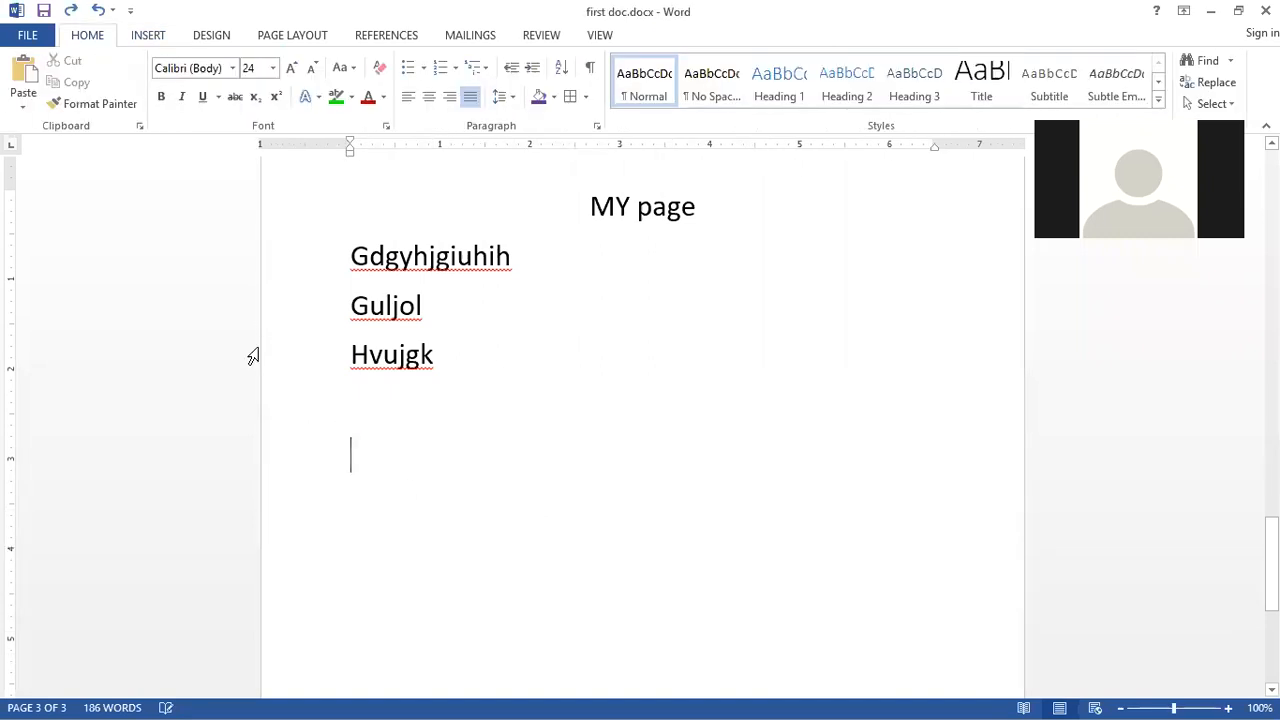
Step: Insert a table with 6 columns and 40 rows on the blank line below Hvujgk
click(148, 36)
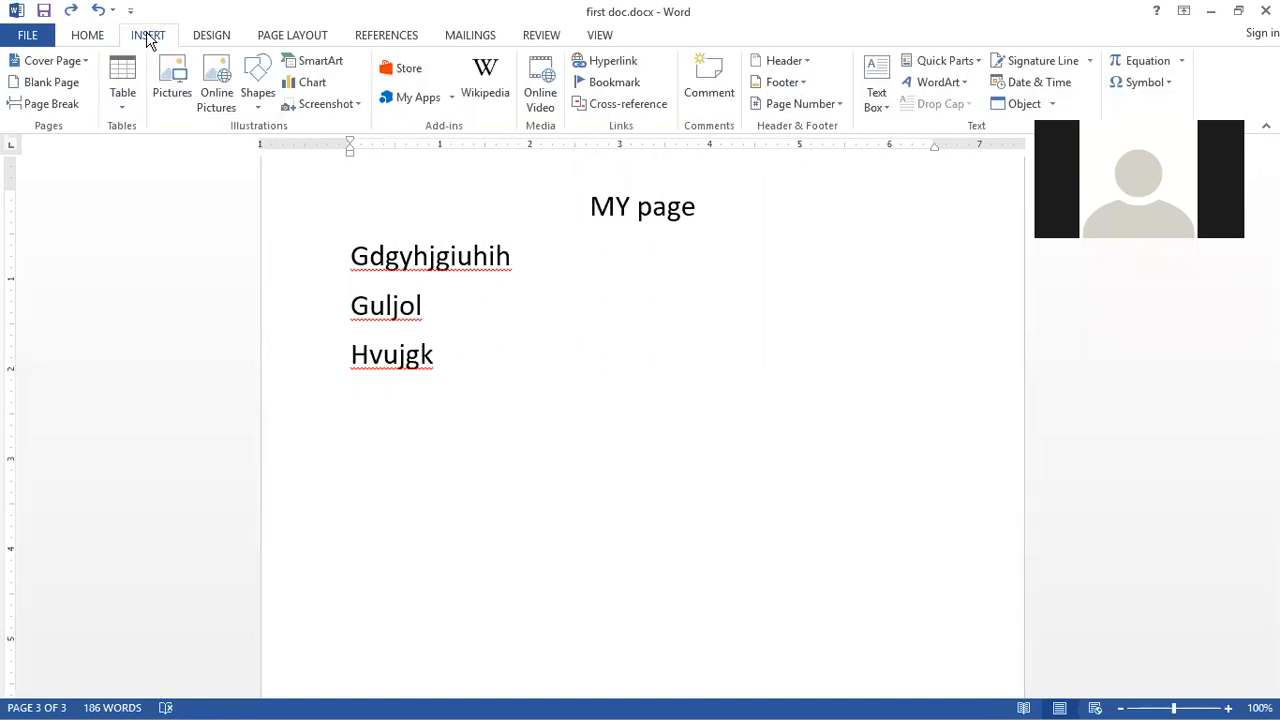
click(124, 104)
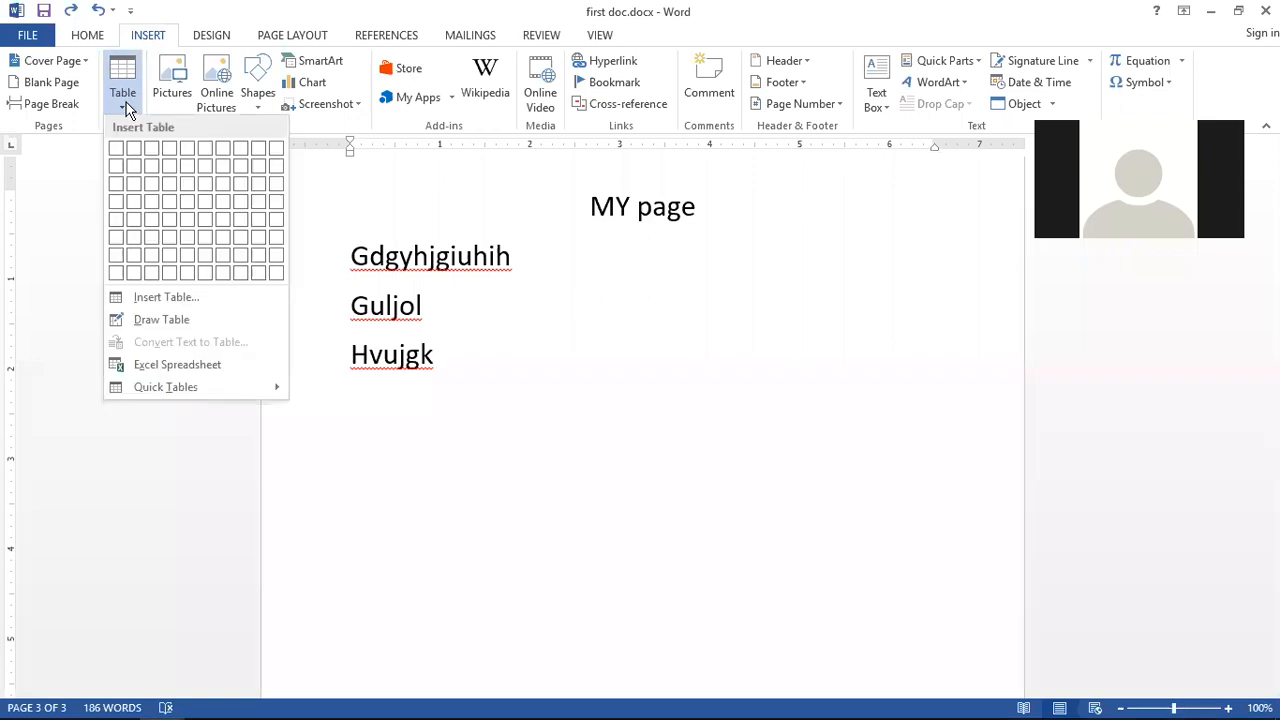
click(163, 297)
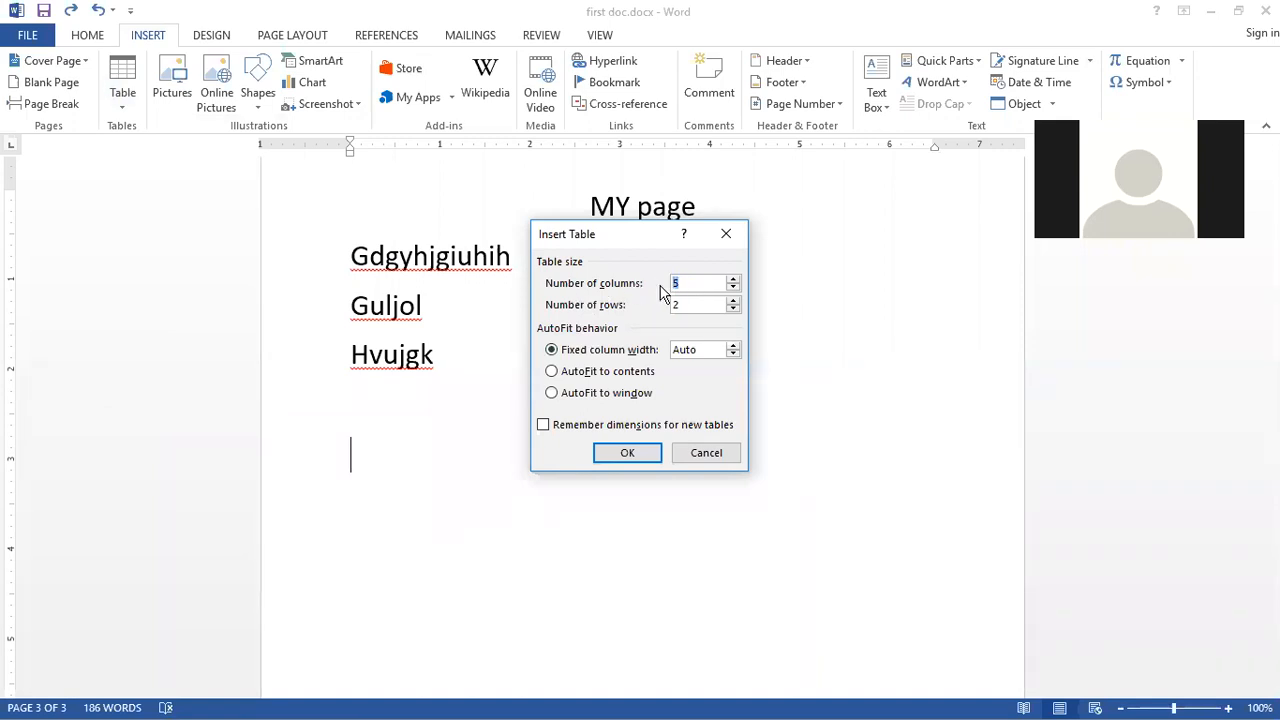
text(6)
key(Tab)
text(40)
click(734, 345)
click(733, 345)
click(733, 345)
click(733, 345)
click(734, 355)
click(734, 355)
click(734, 355)
click(734, 355)
click(734, 355)
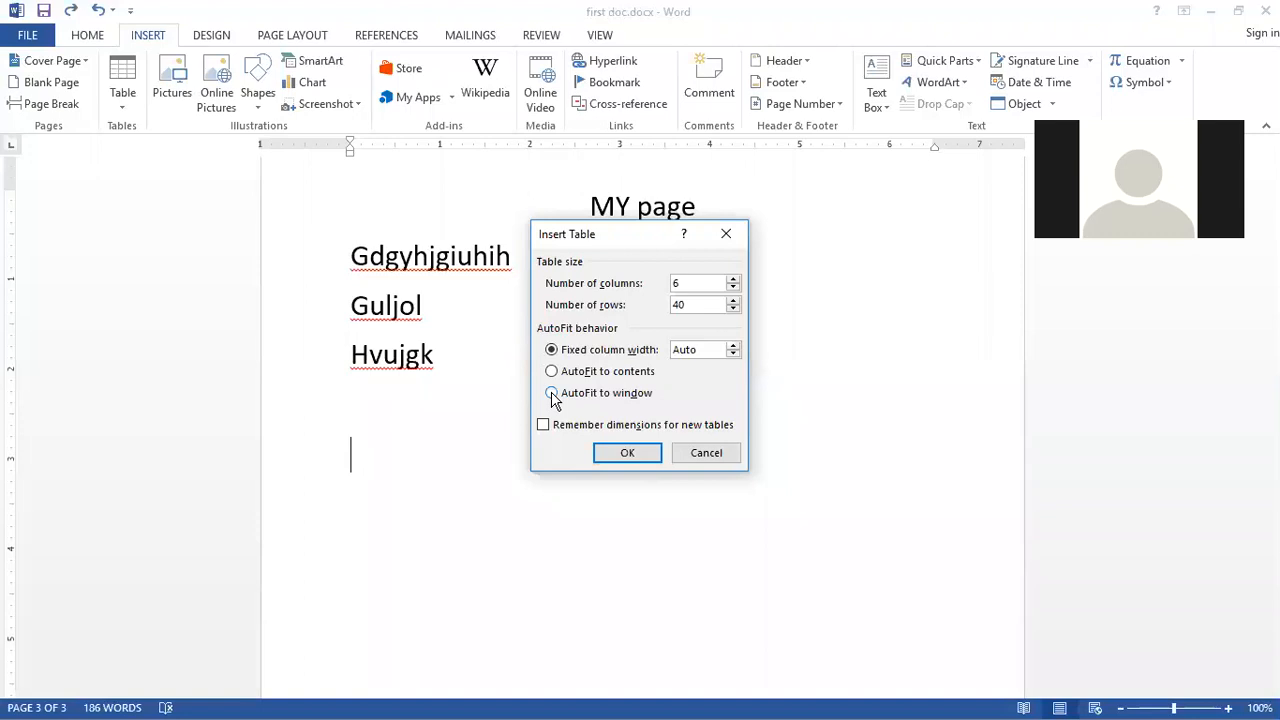
click(627, 455)
Step: Scroll through the inserted table across the pages and look over the table options
scroll(657, 486, up, 1)
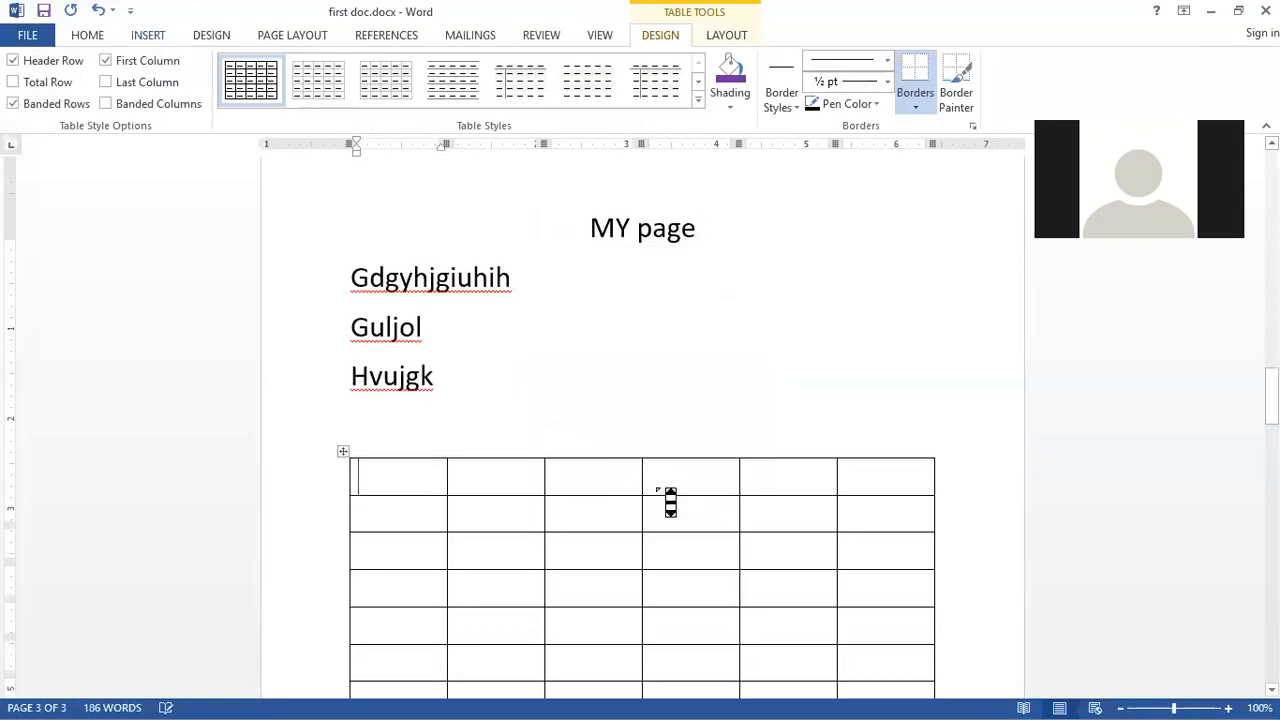
scroll(657, 487, down, 10)
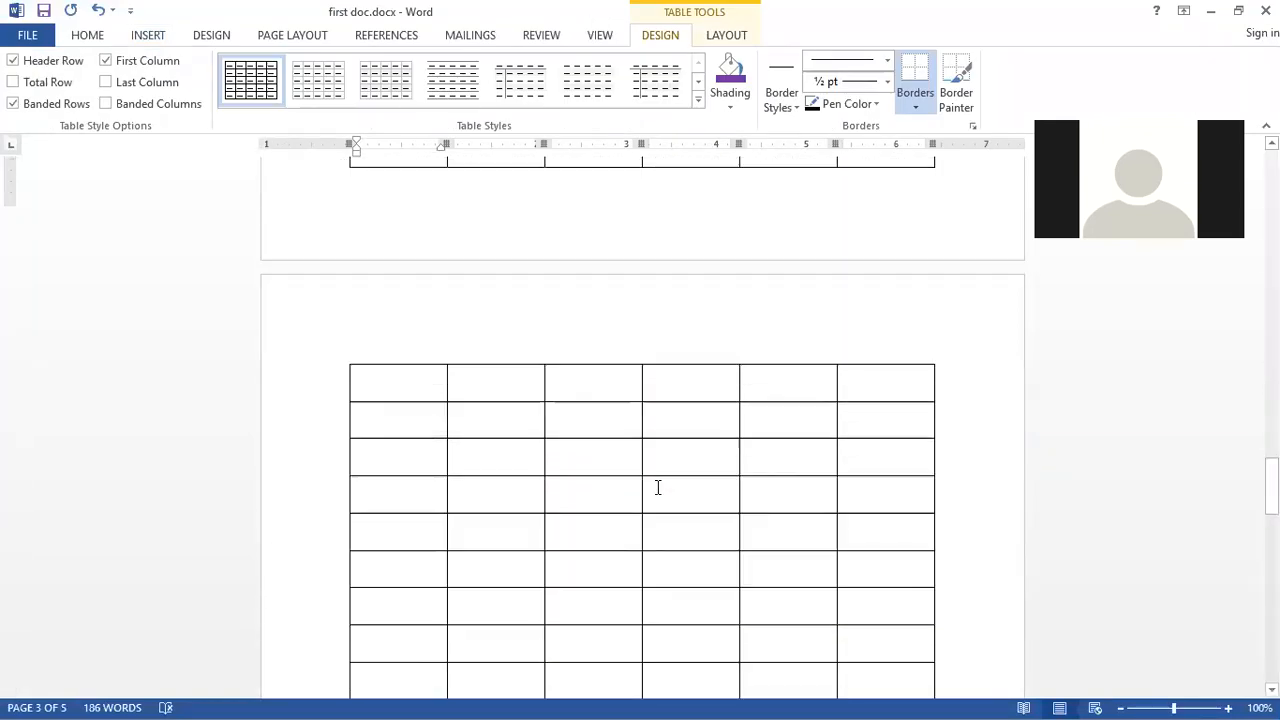
scroll(658, 487, down, 3)
scroll(655, 487, down, 4)
scroll(655, 487, up, 4)
scroll(655, 487, up, 8)
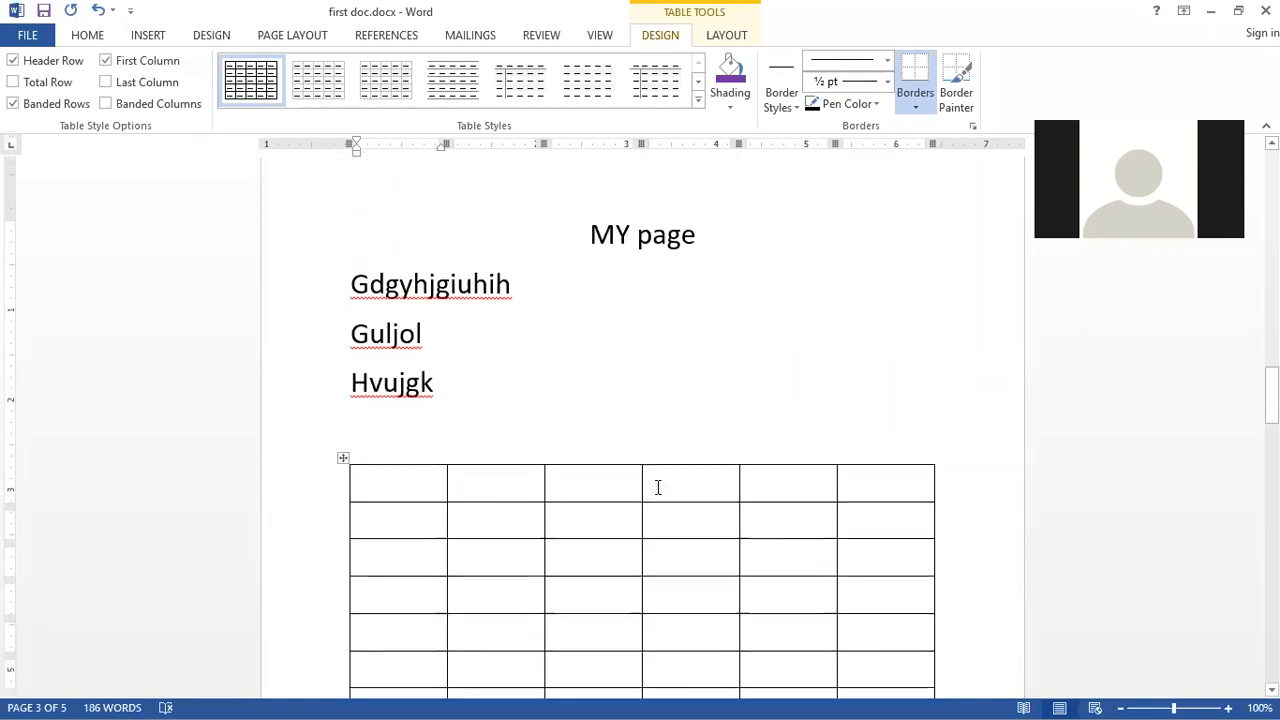
click(145, 37)
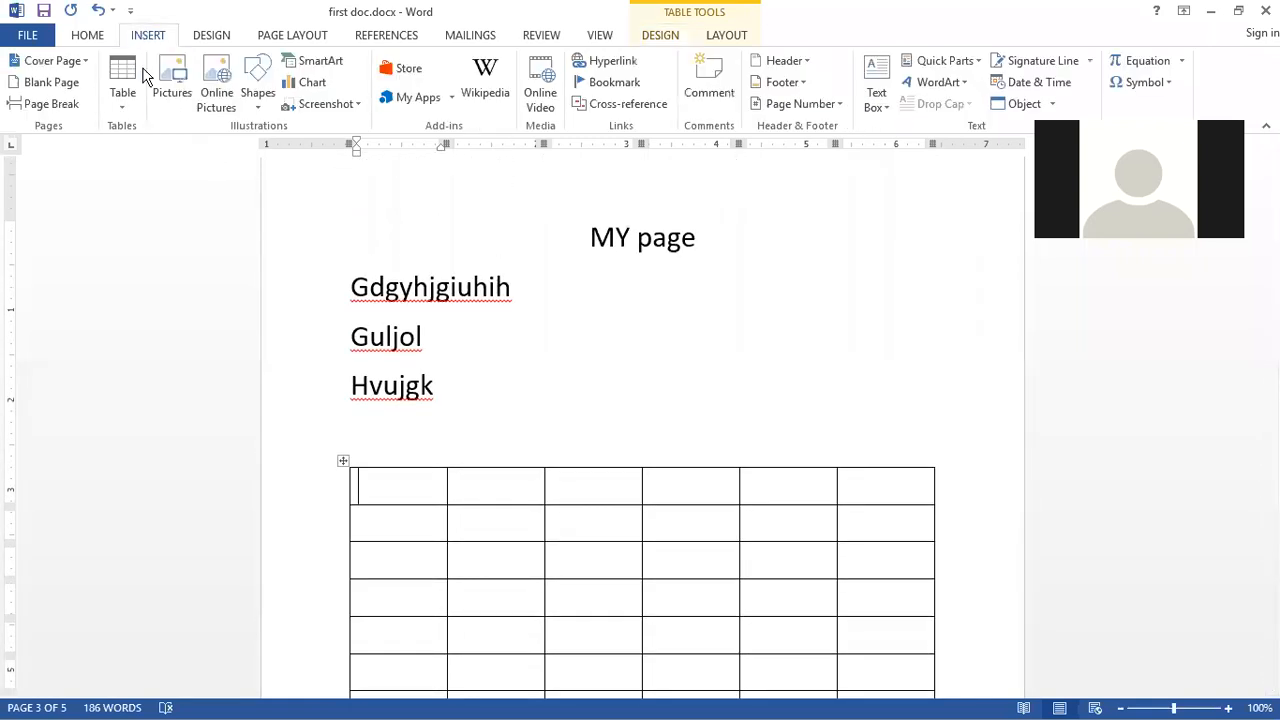
click(124, 113)
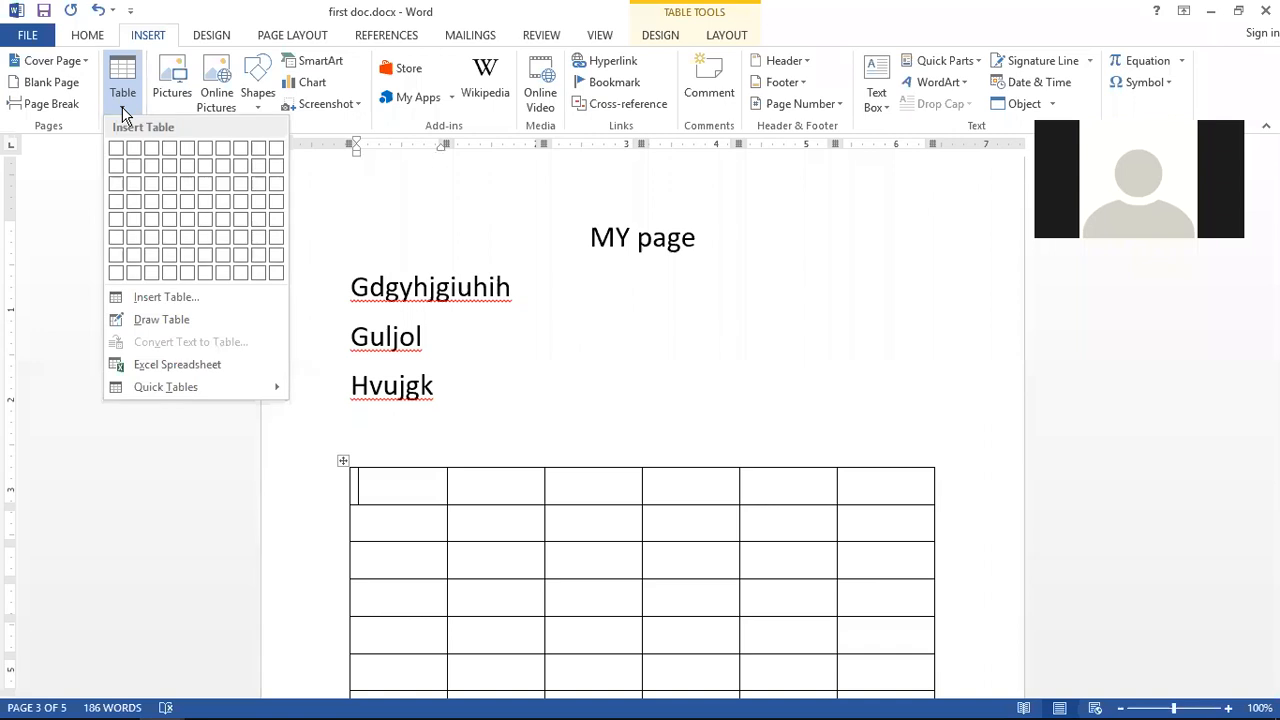
click(123, 113)
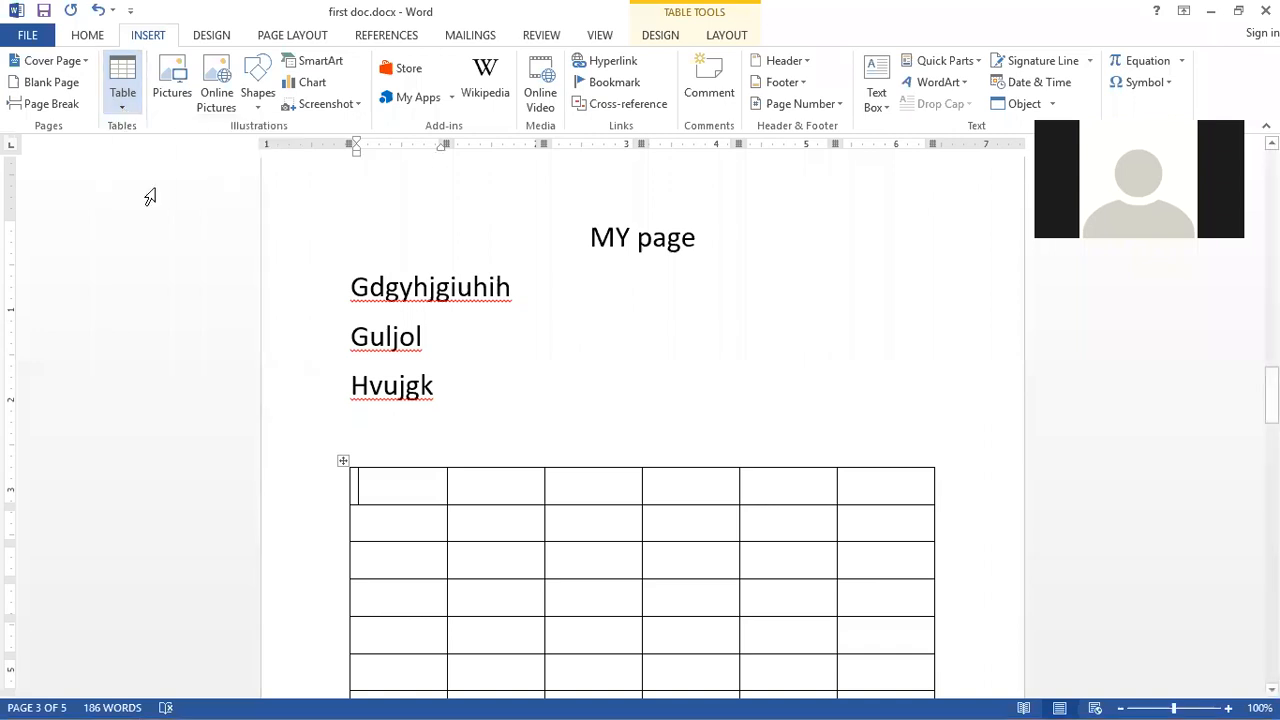
scroll(294, 451, down, 2)
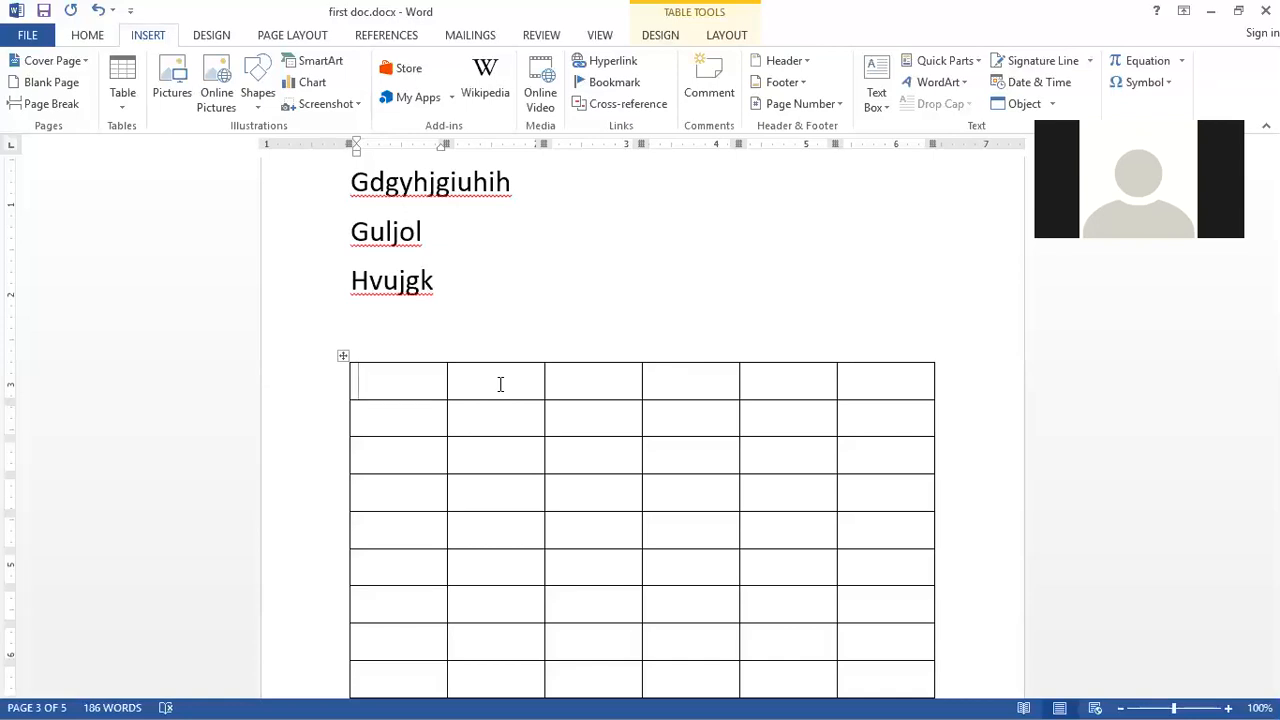
scroll(500, 384, down, 1)
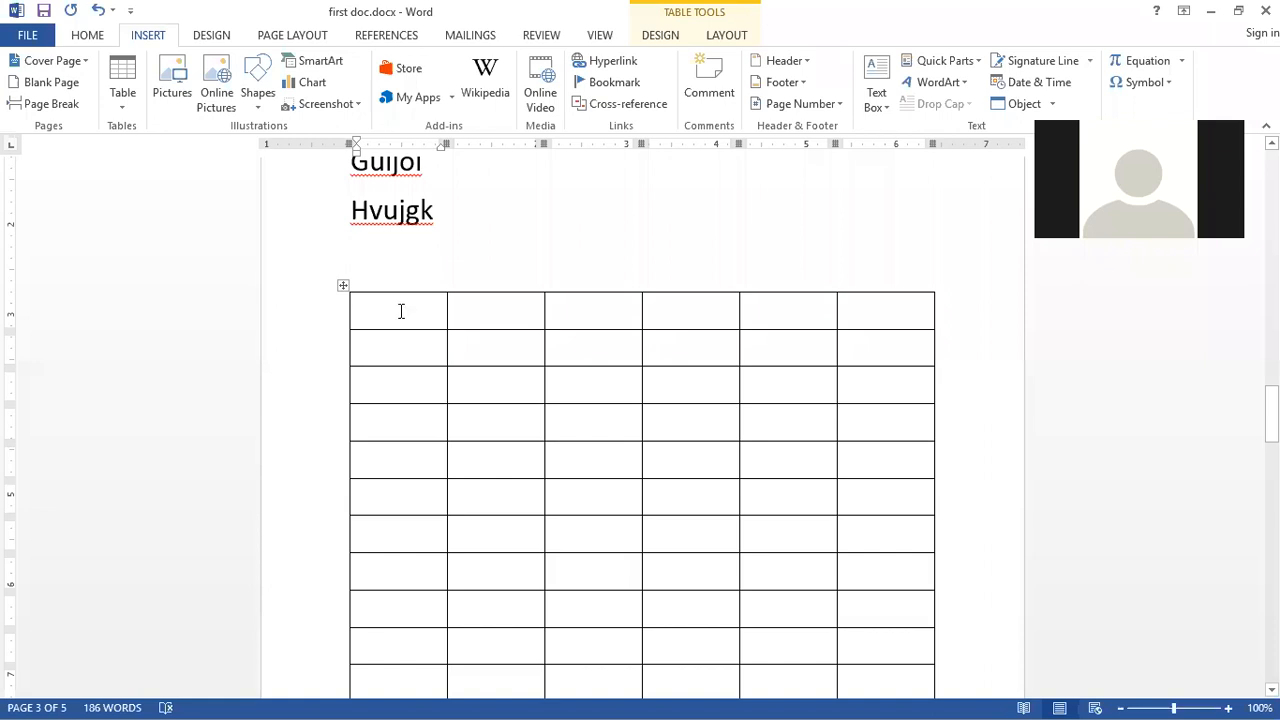
Step: Delete the entire fourth row of the table
mouse_move(340, 490)
click(375, 424)
shift+click(515, 427)
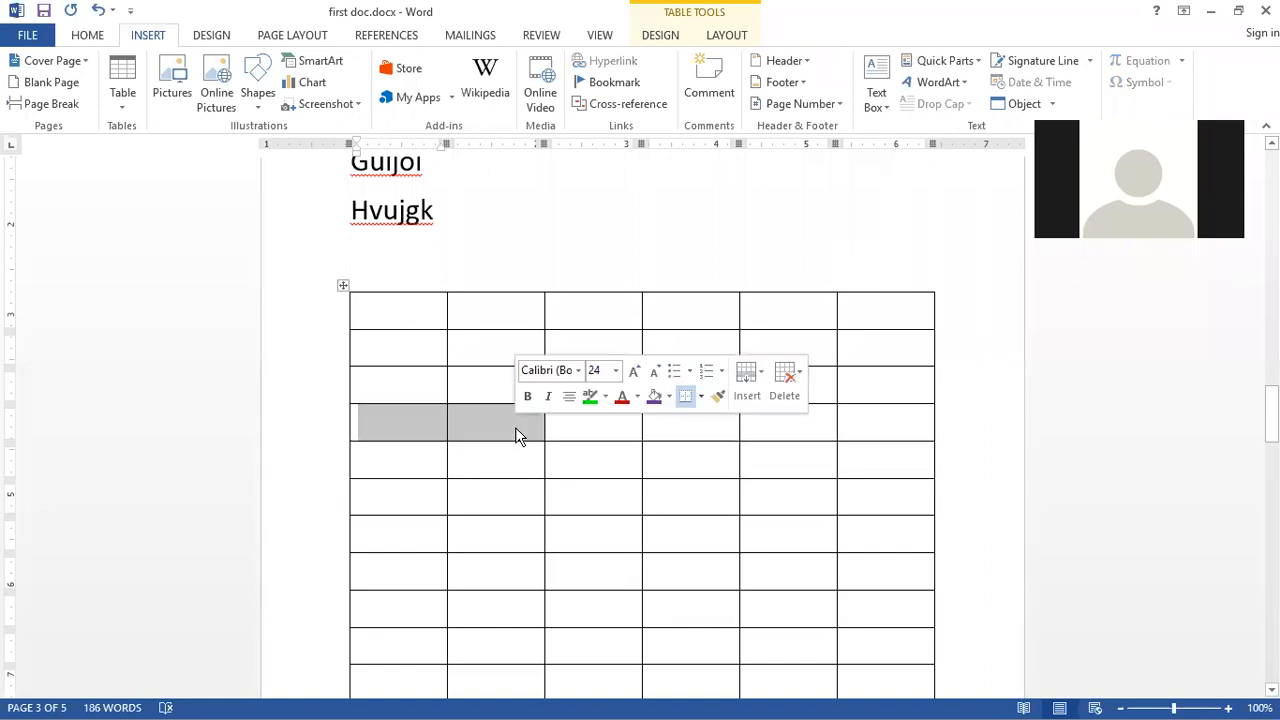
drag(868, 434, 431, 429)
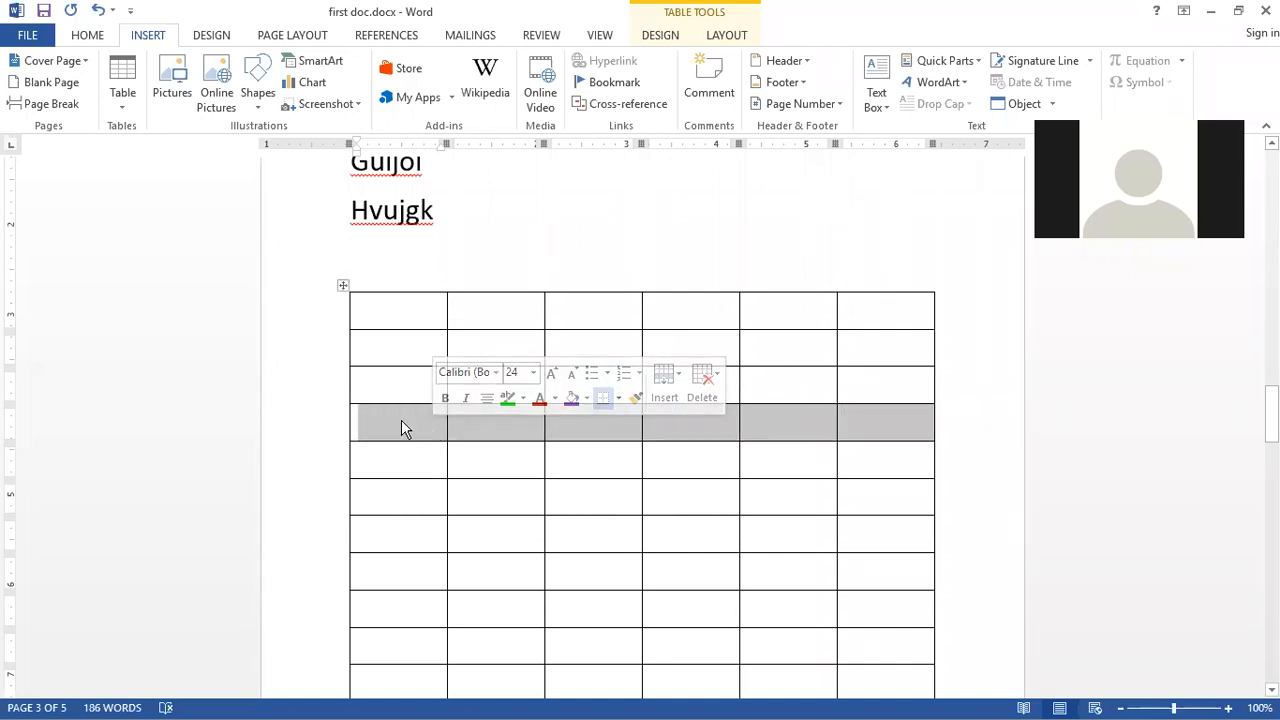
click(395, 422)
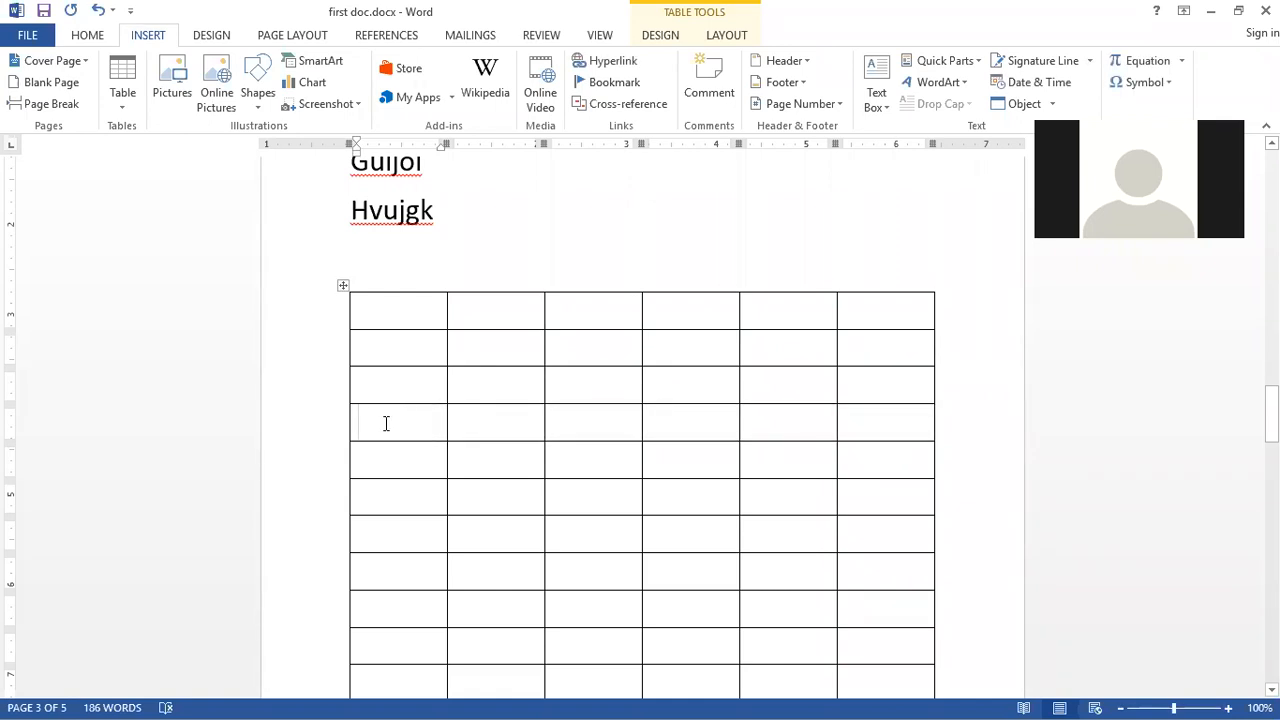
right_click(388, 427)
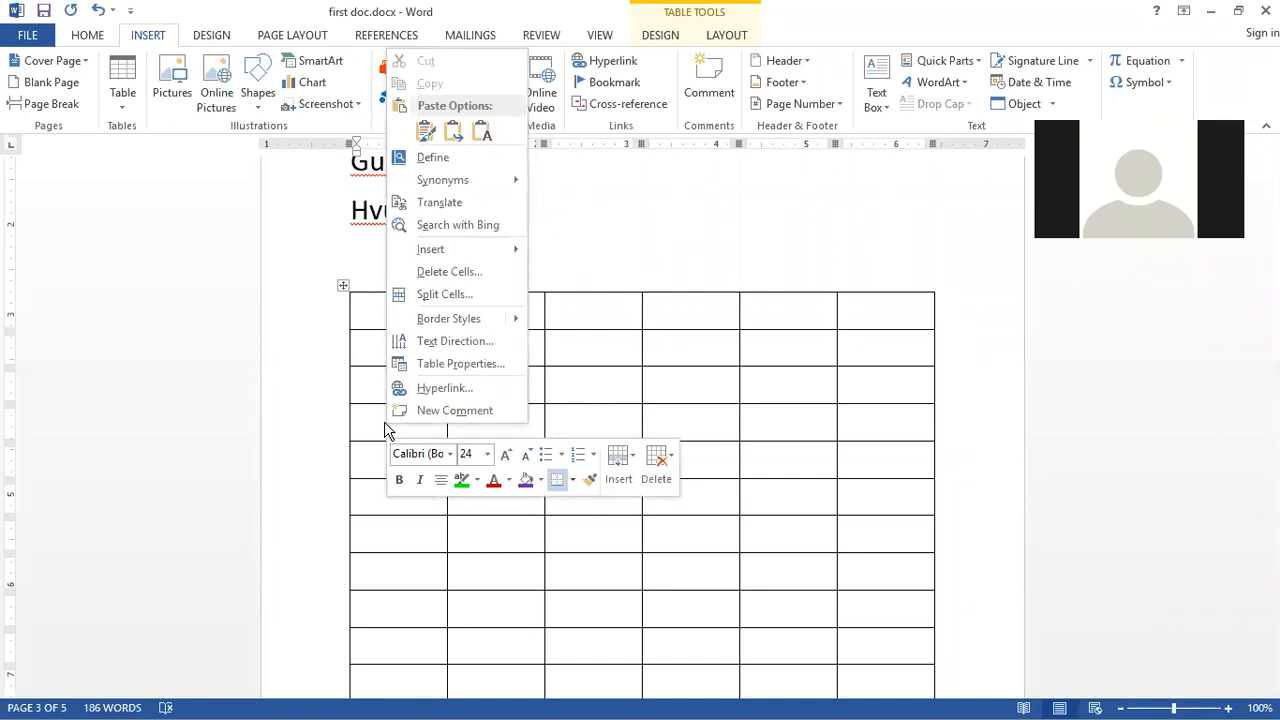
click(455, 274)
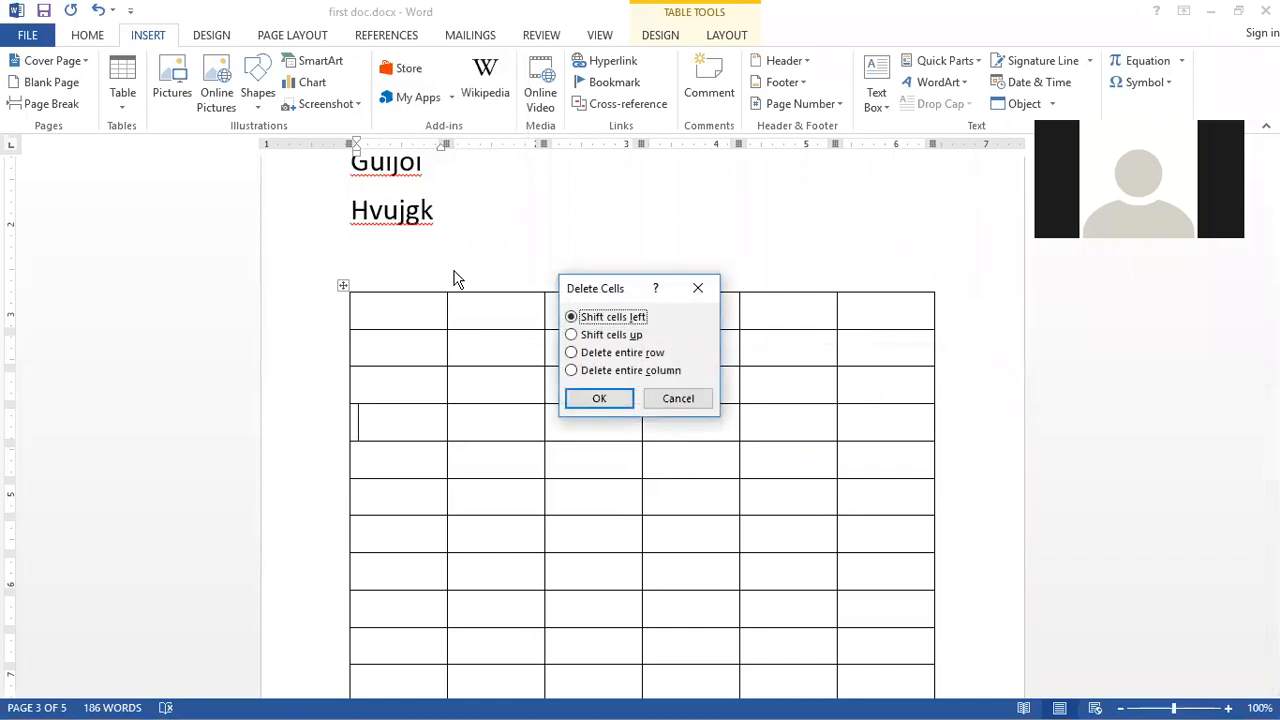
click(572, 354)
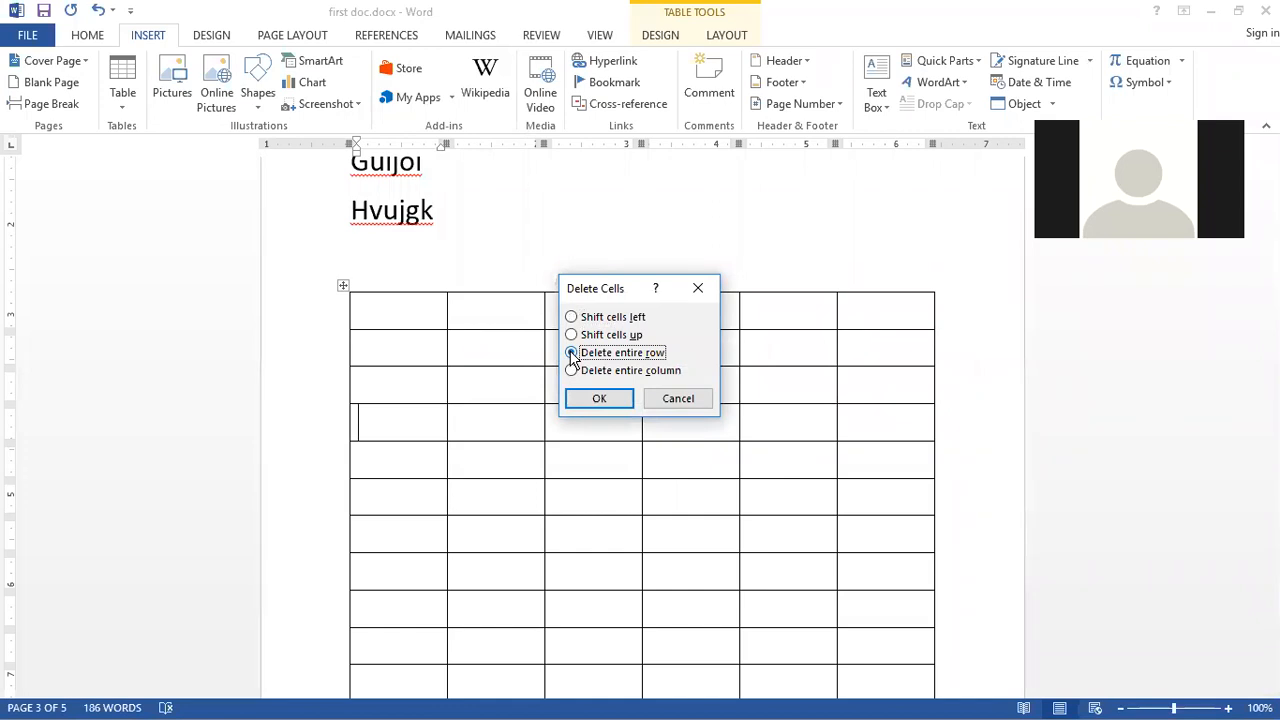
click(601, 398)
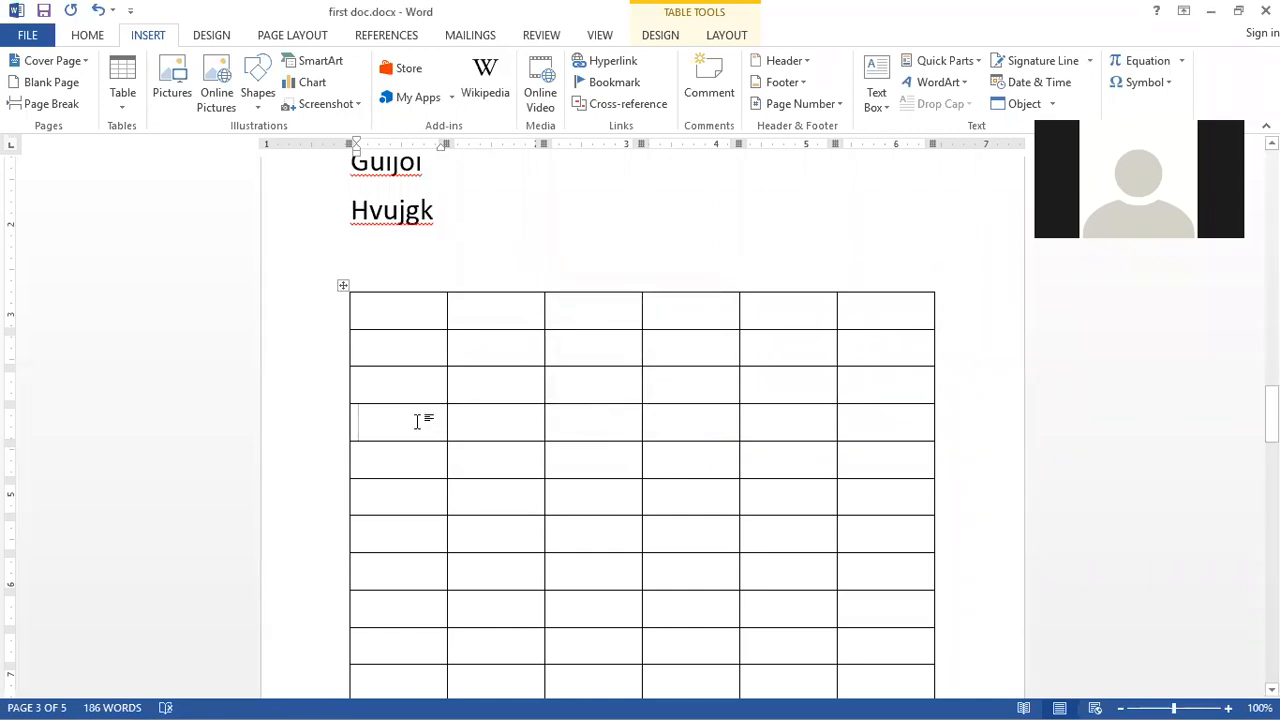
Step: Type aba in the first cell of the fourth row, then delete that entire row
text(aba)
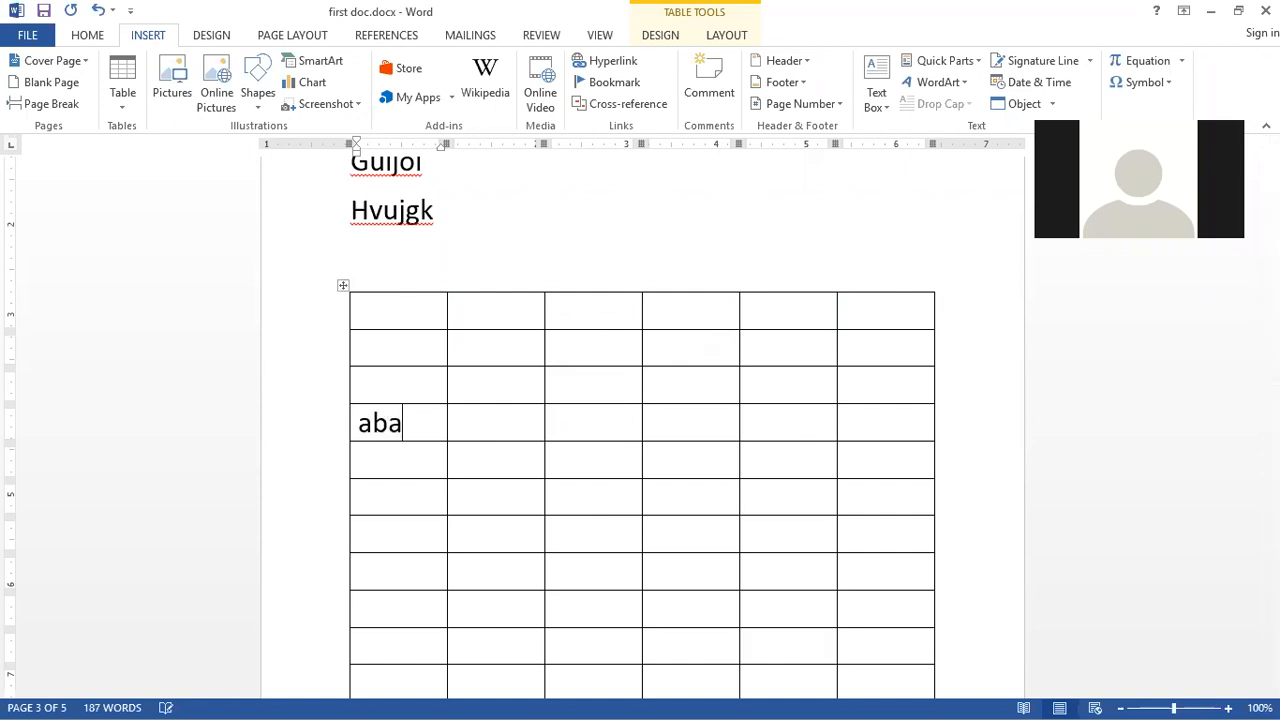
right_click(414, 430)
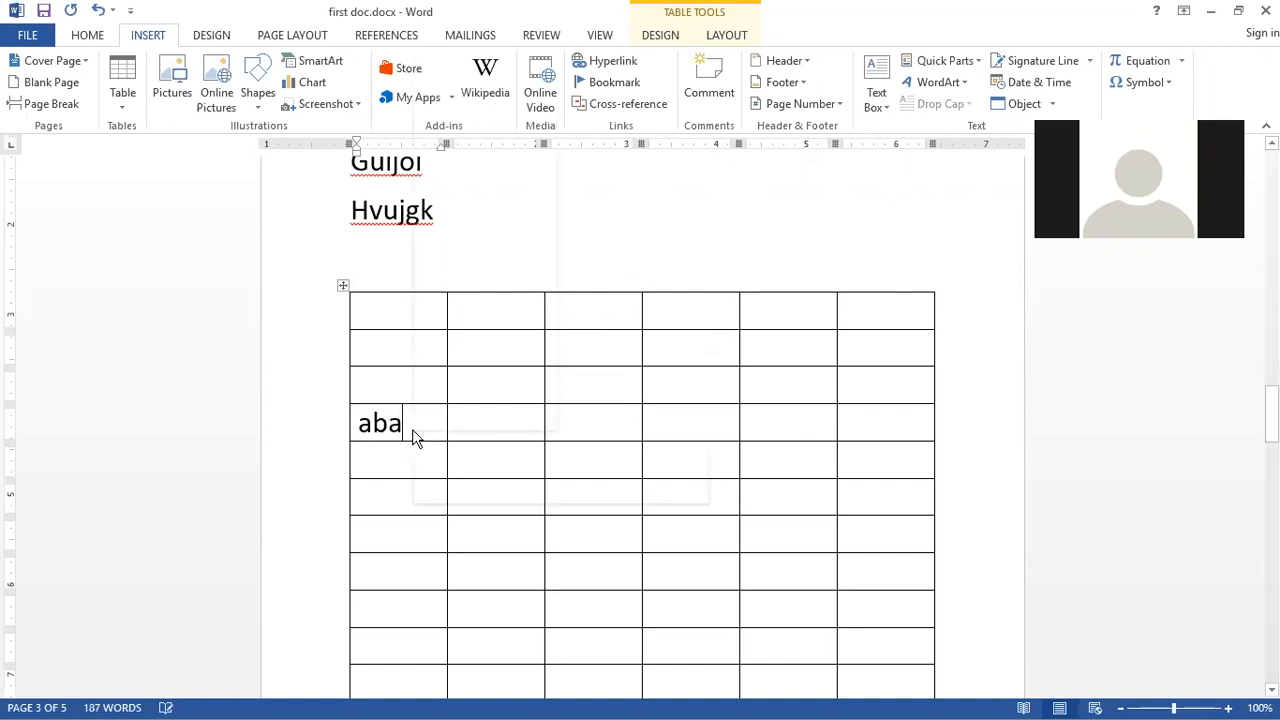
click(480, 278)
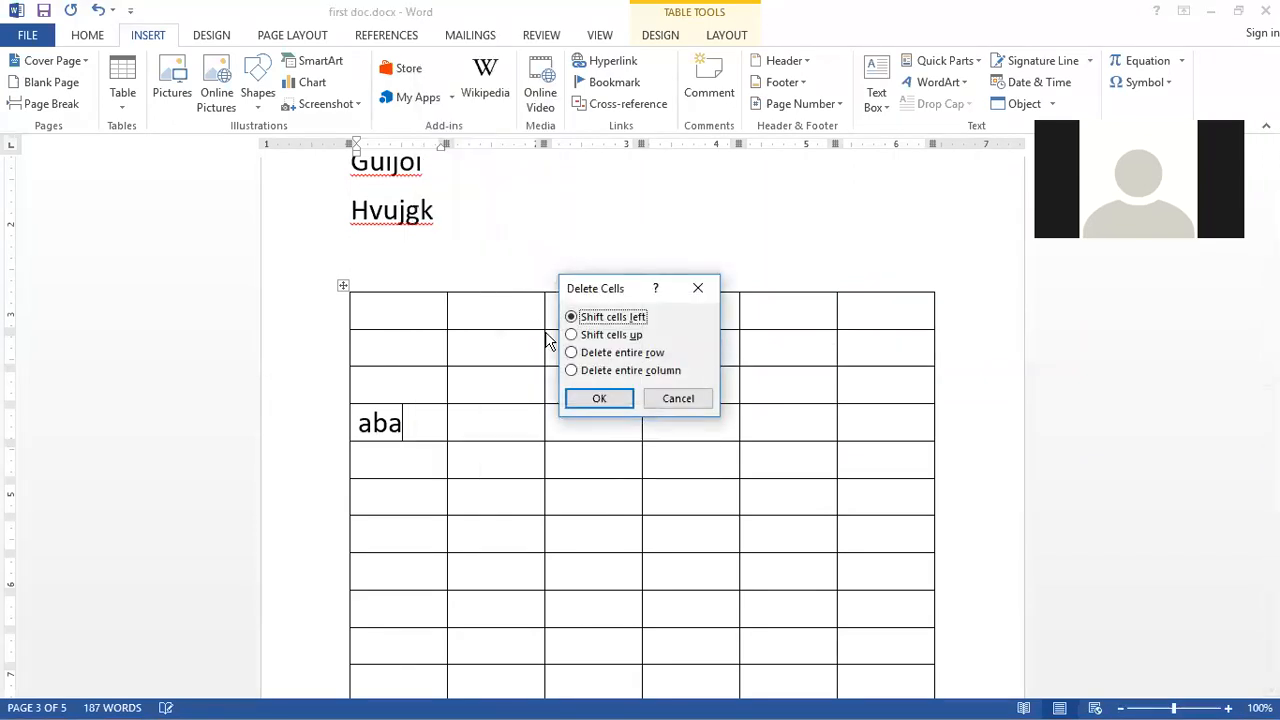
click(571, 352)
click(596, 398)
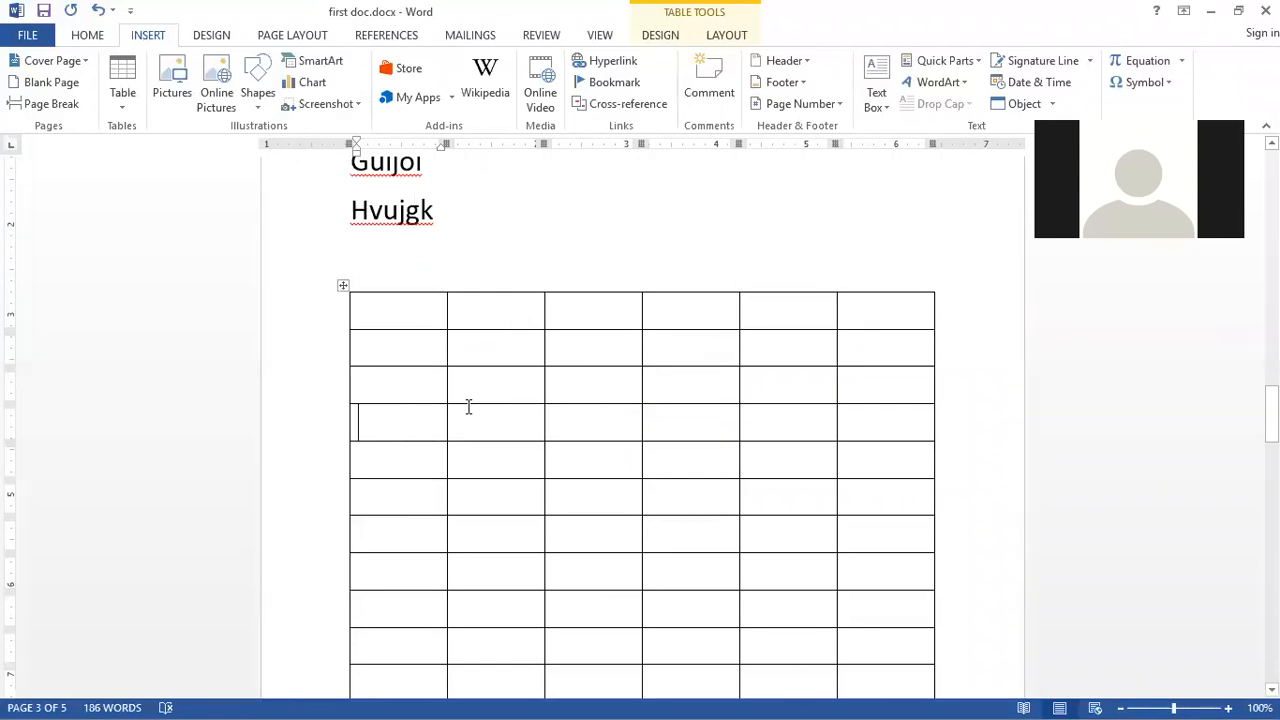
Step: Type mmm in the fifth cell of the fourth row, then delete that entire column
right_click(780, 426)
click(766, 426)
text(mmm)
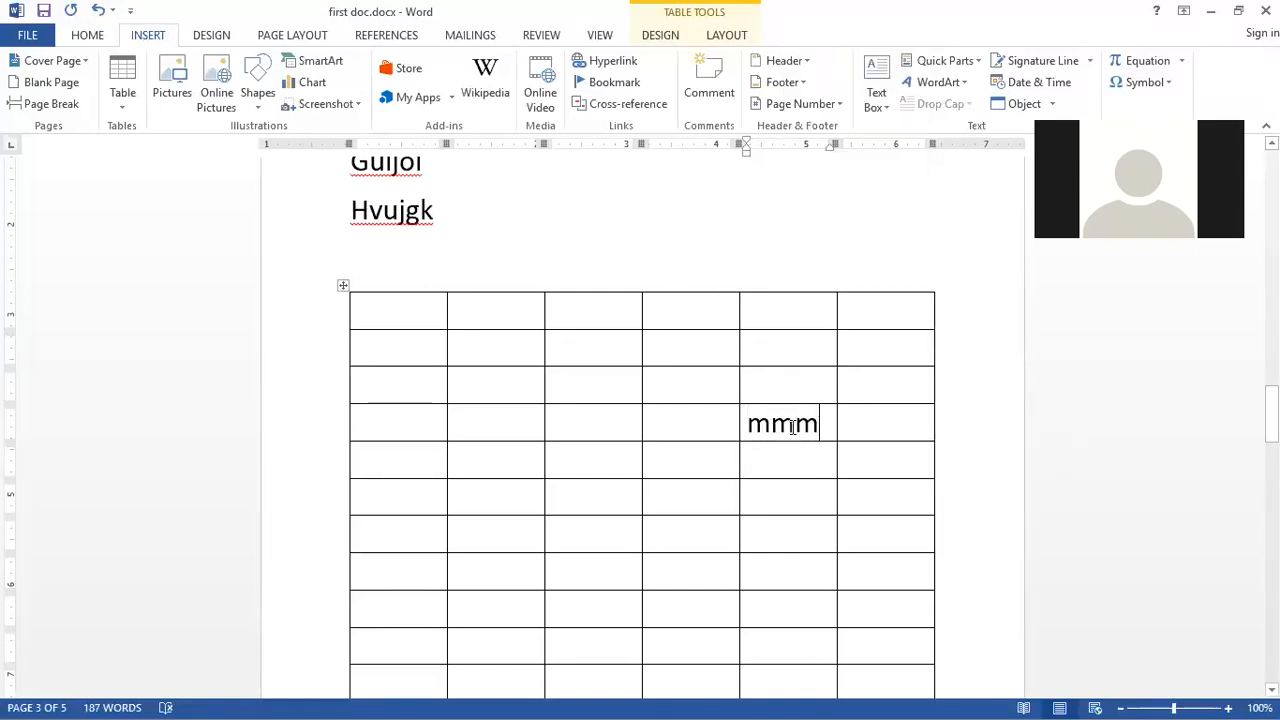
right_click(792, 428)
click(855, 278)
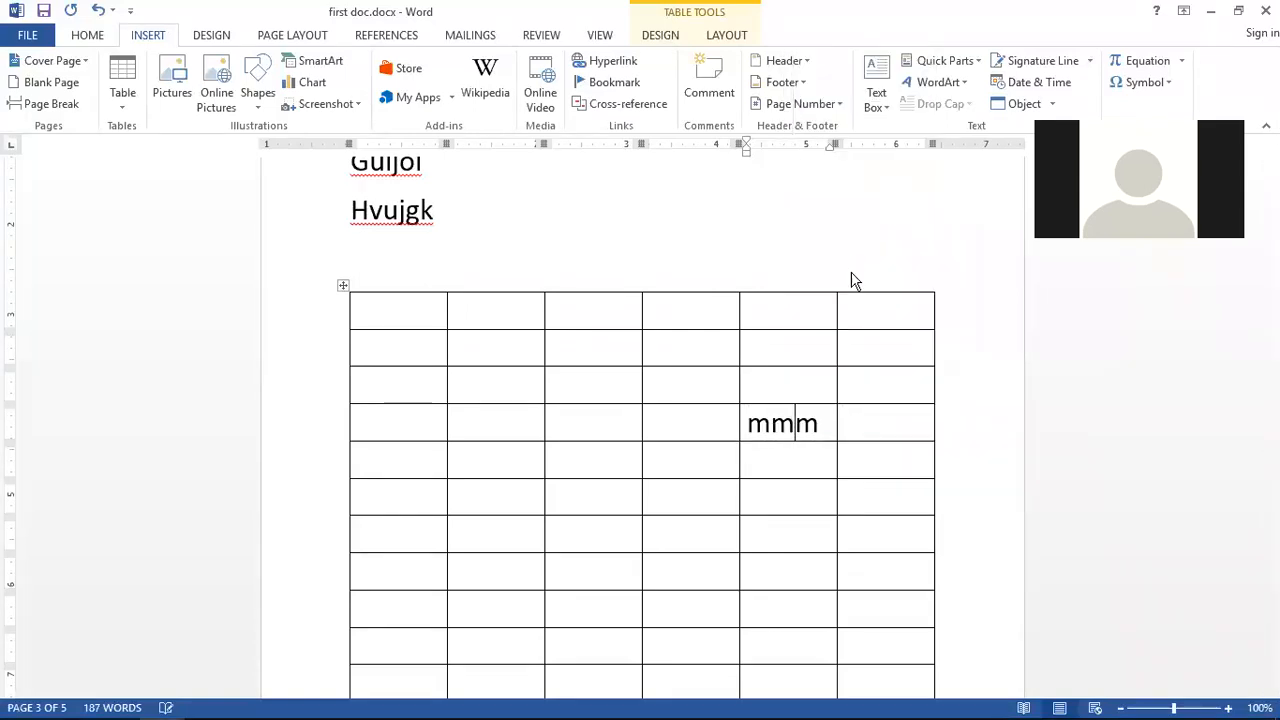
click(612, 372)
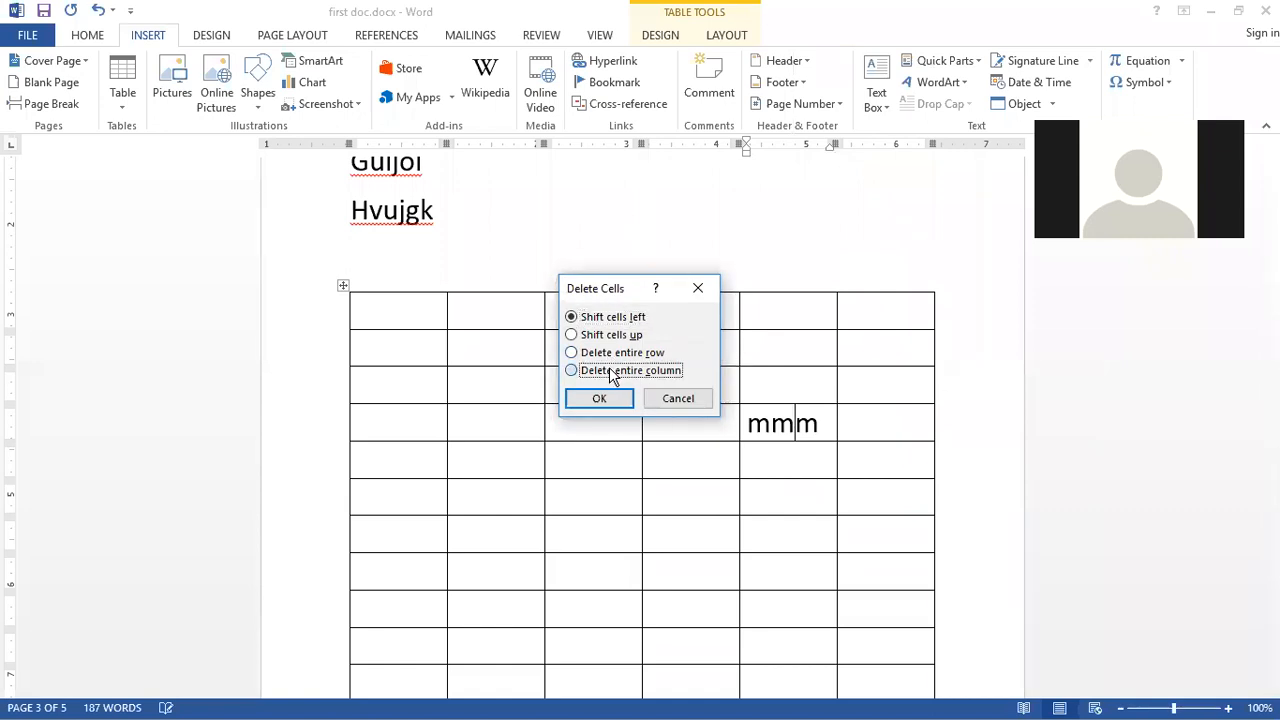
click(600, 400)
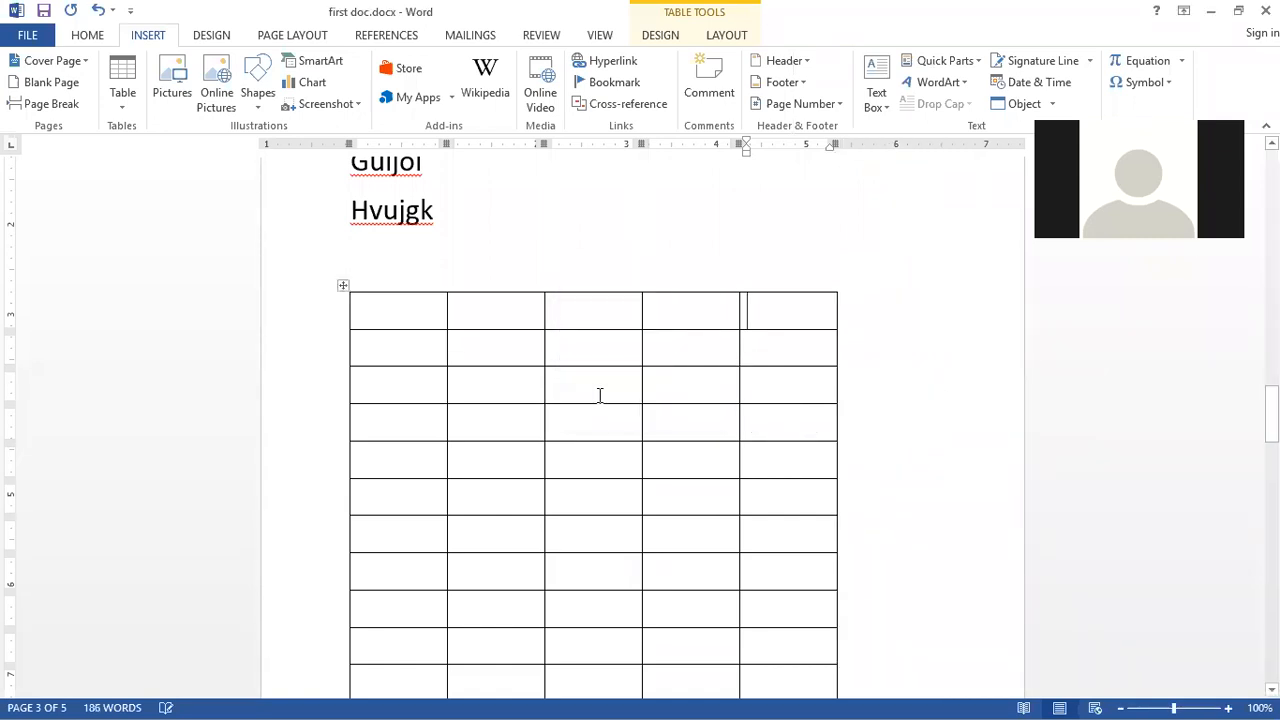